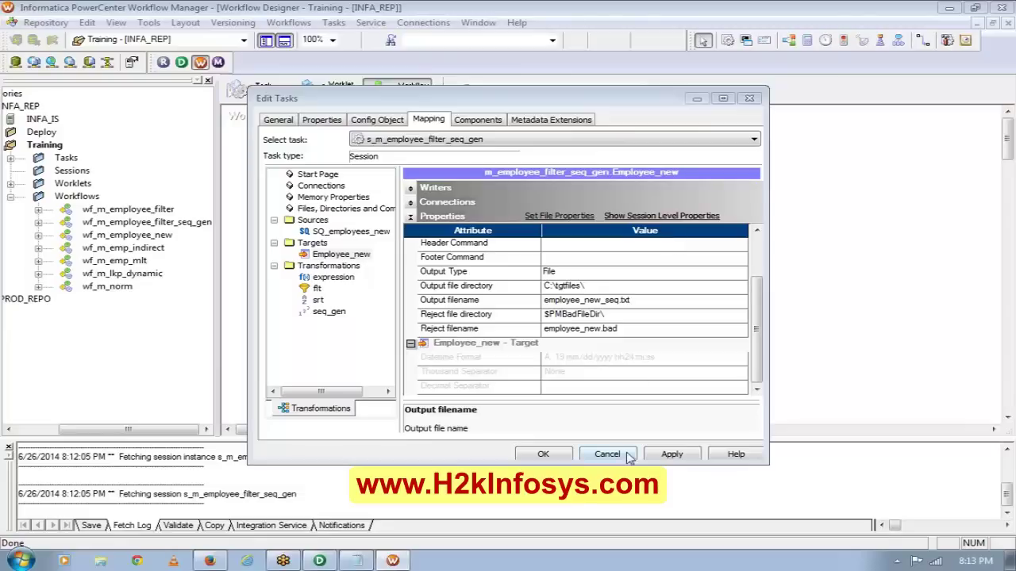
Apply the s_m_employee_filter_seq_gen session settings, save the workflow and run it from the session task.
{"action": "left_click", "coordinate": [670, 454]}
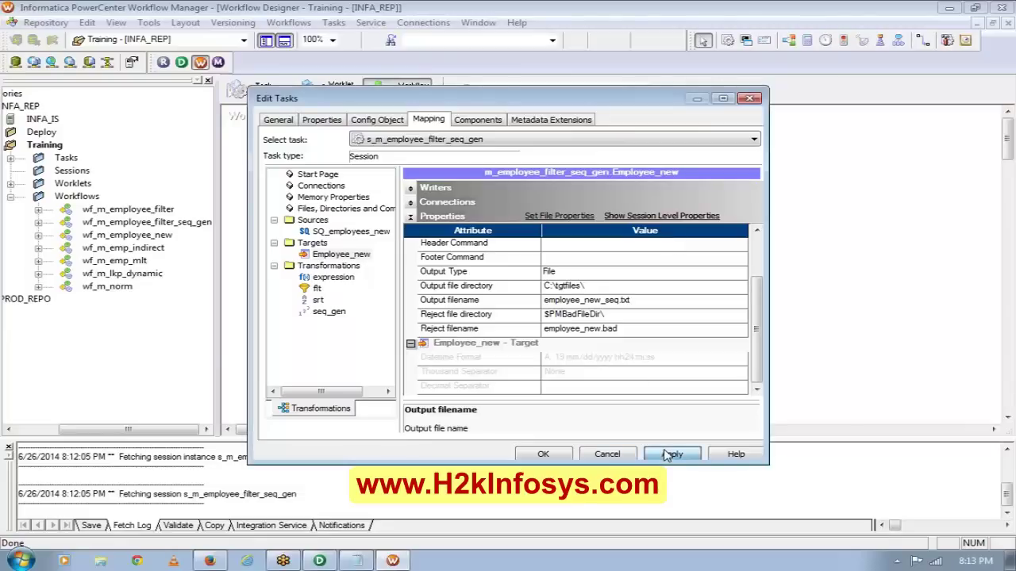
{"action": "left_click", "coordinate": [543, 454]}
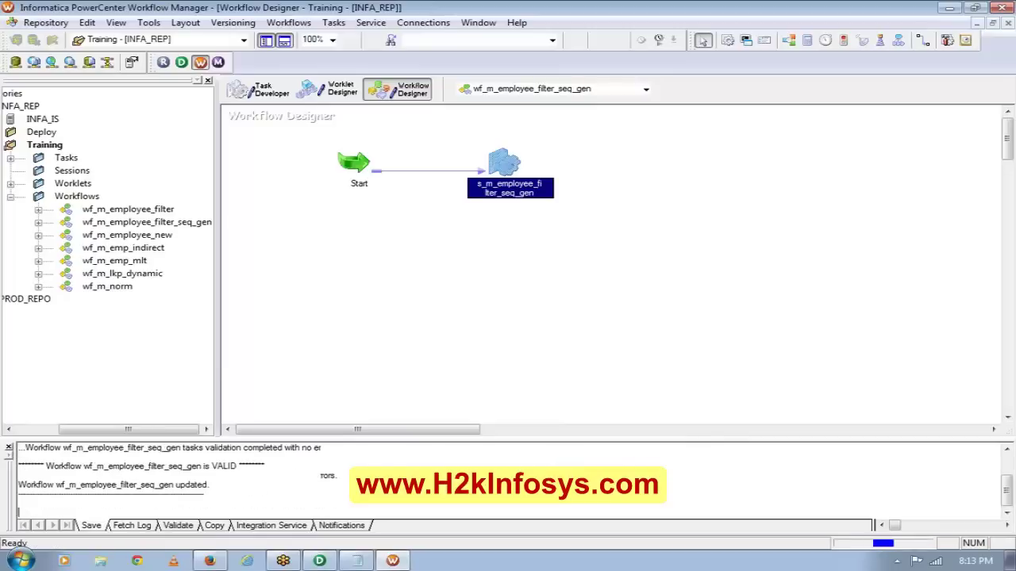
{"action": "right_click", "coordinate": [503, 160]}
{"action": "left_click", "coordinate": [562, 362]}
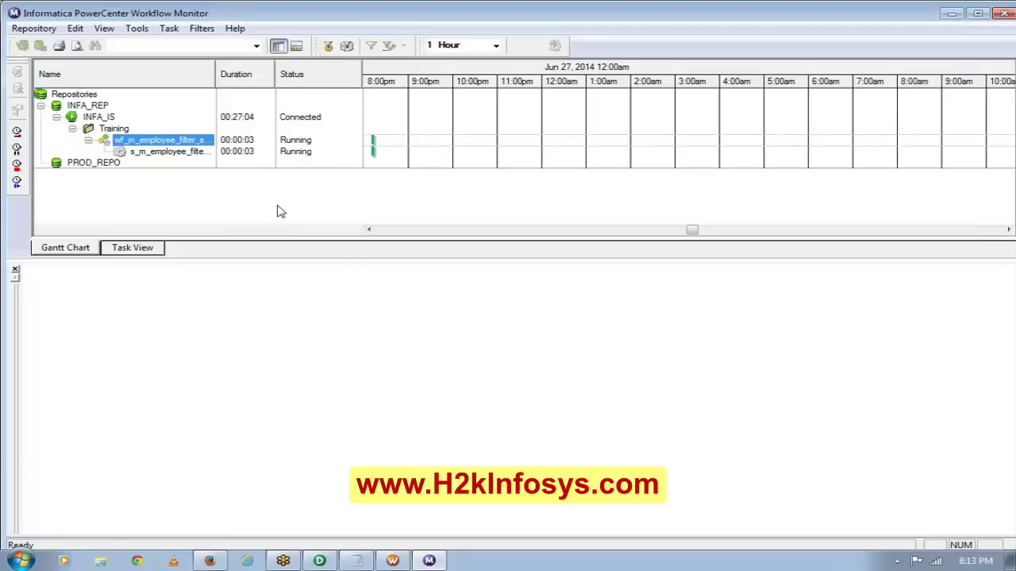
Review the s_m_employee_filter_seq_gen run's task details, source/target statistics and failure information, including the first error.
{"action": "left_click", "coordinate": [193, 154]}
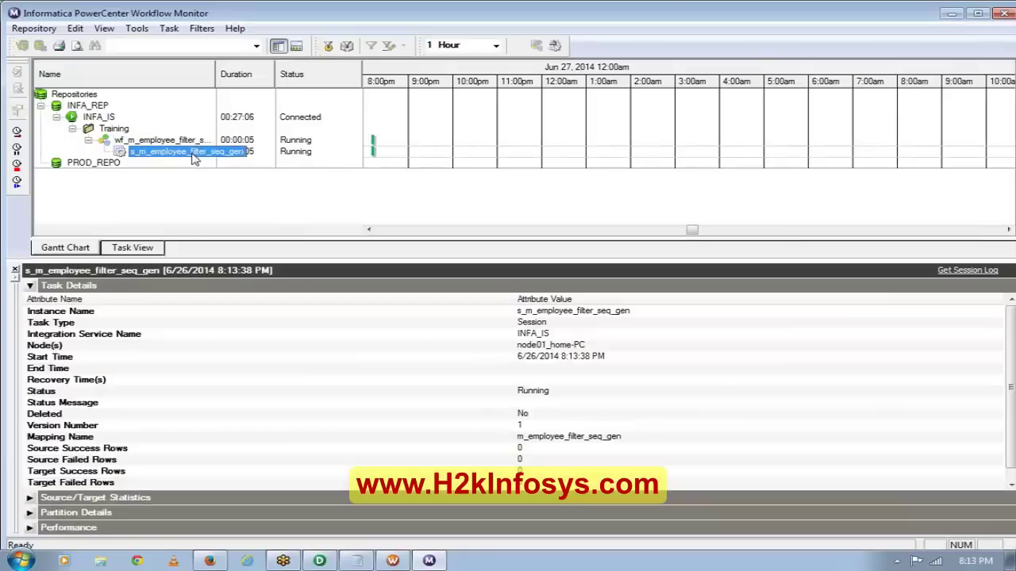
{"action": "left_click", "coordinate": [30, 289]}
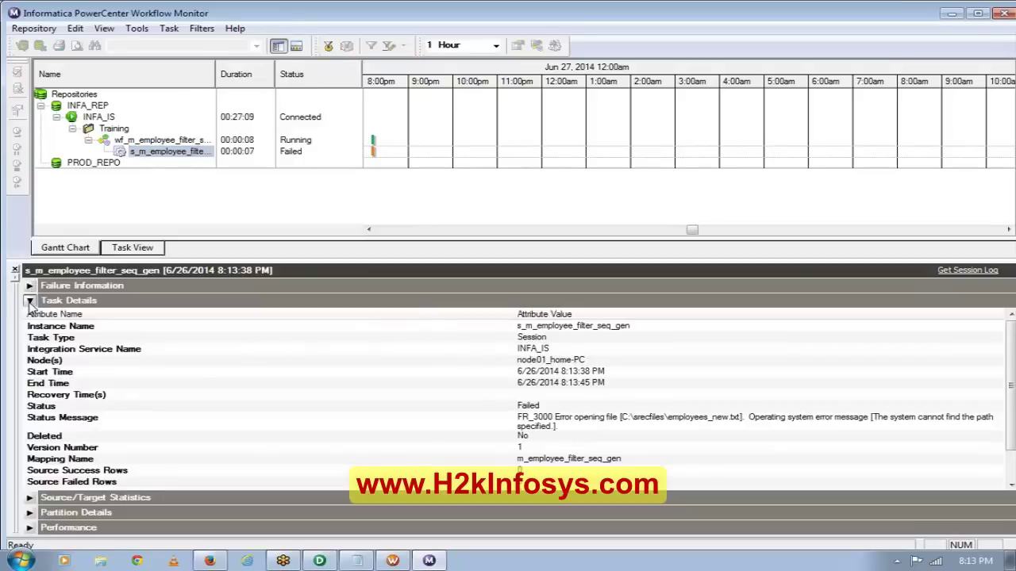
{"action": "left_click", "coordinate": [29, 302]}
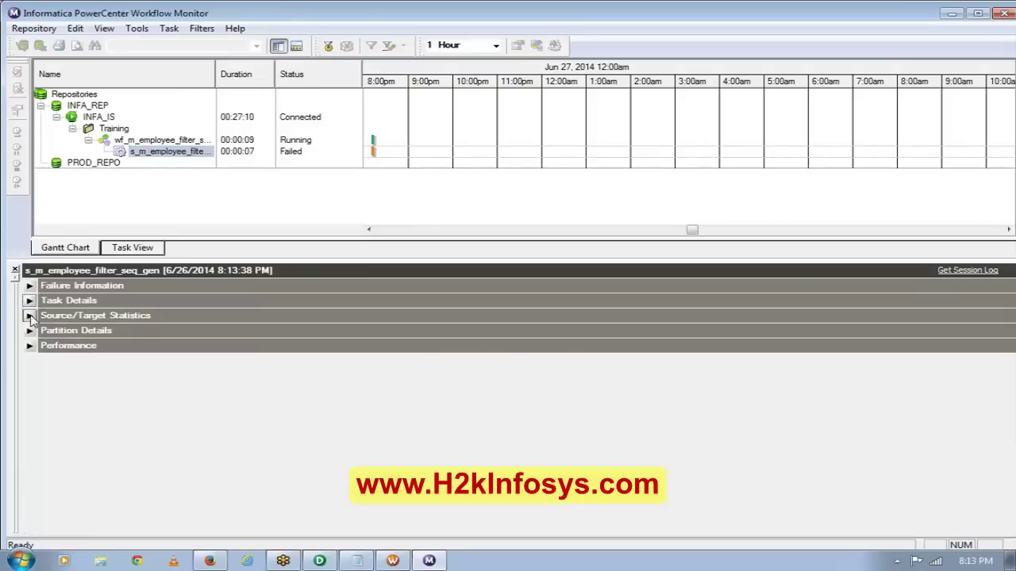
{"action": "left_click", "coordinate": [29, 315]}
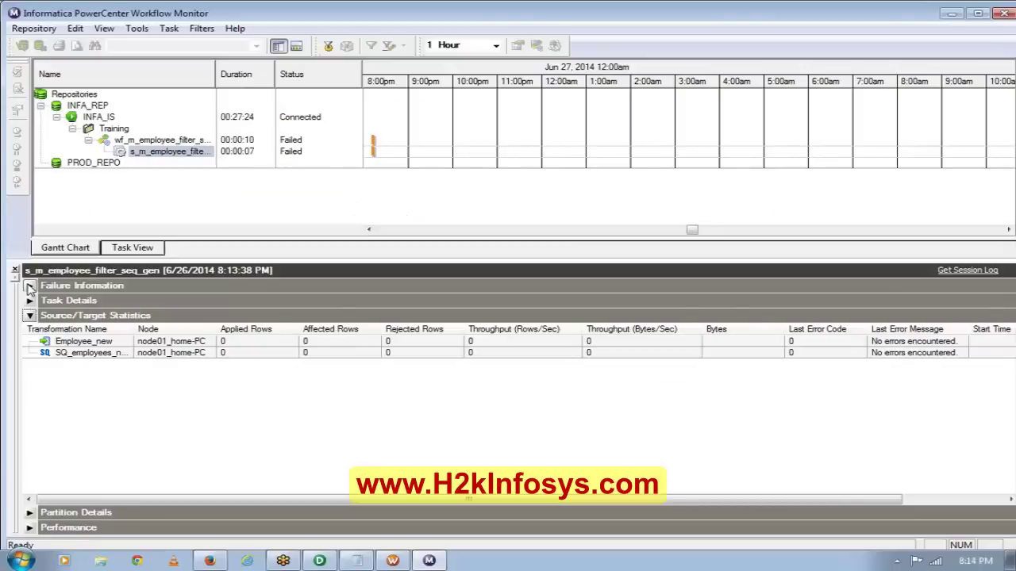
{"action": "left_click", "coordinate": [29, 286]}
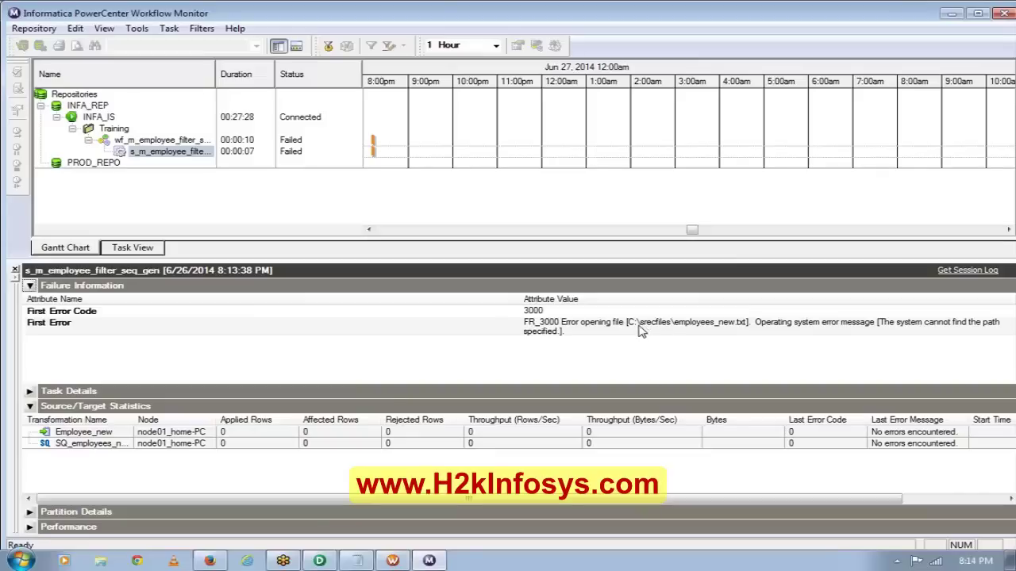
{"action": "left_click", "coordinate": [588, 332]}
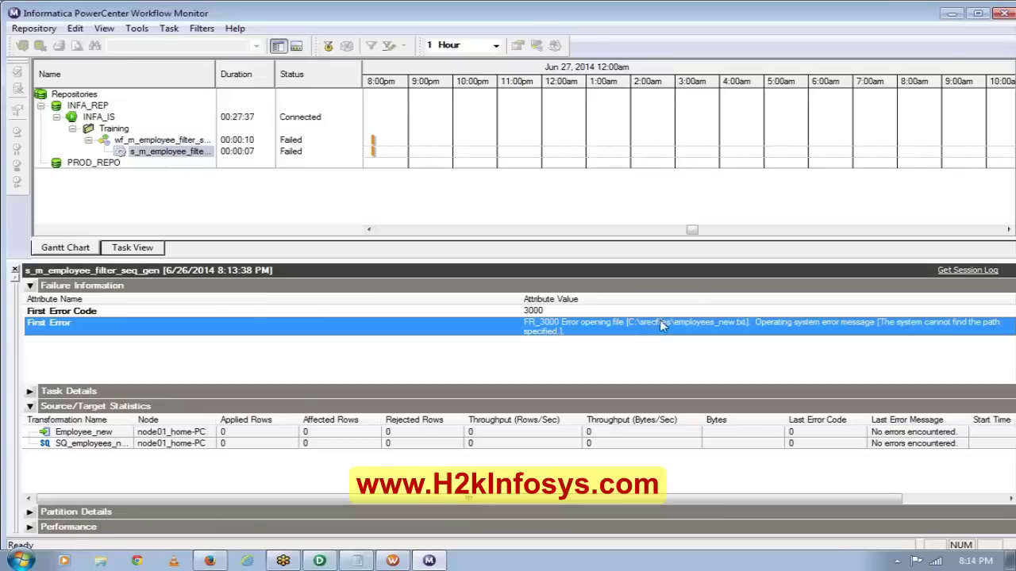
In Workflow Manager, set the session's SQ_employees_new source file directory to C:\srcfiles\ and save the workflow.
{"action": "left_click", "coordinate": [392, 561]}
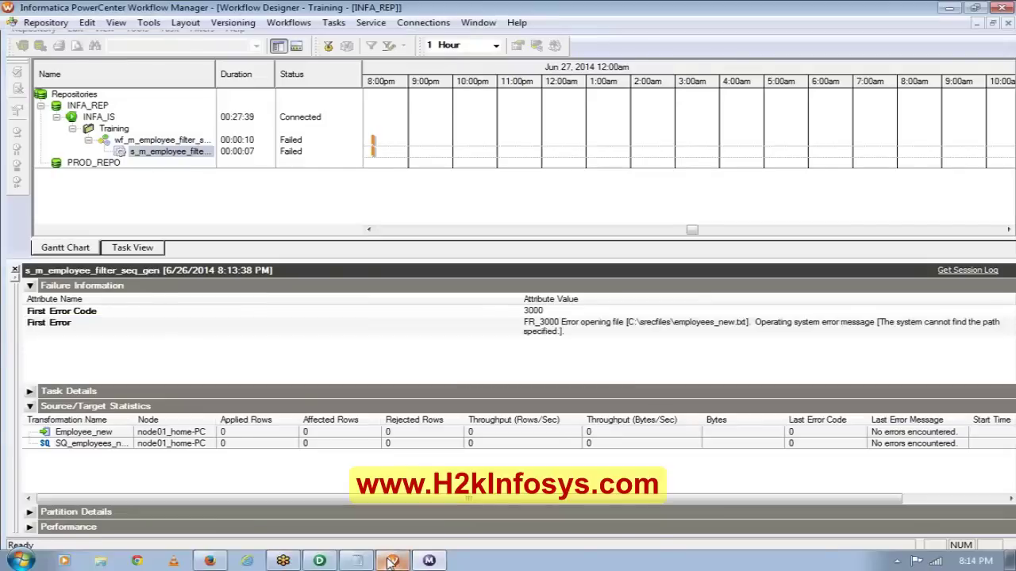
{"action": "double_click", "coordinate": [501, 163]}
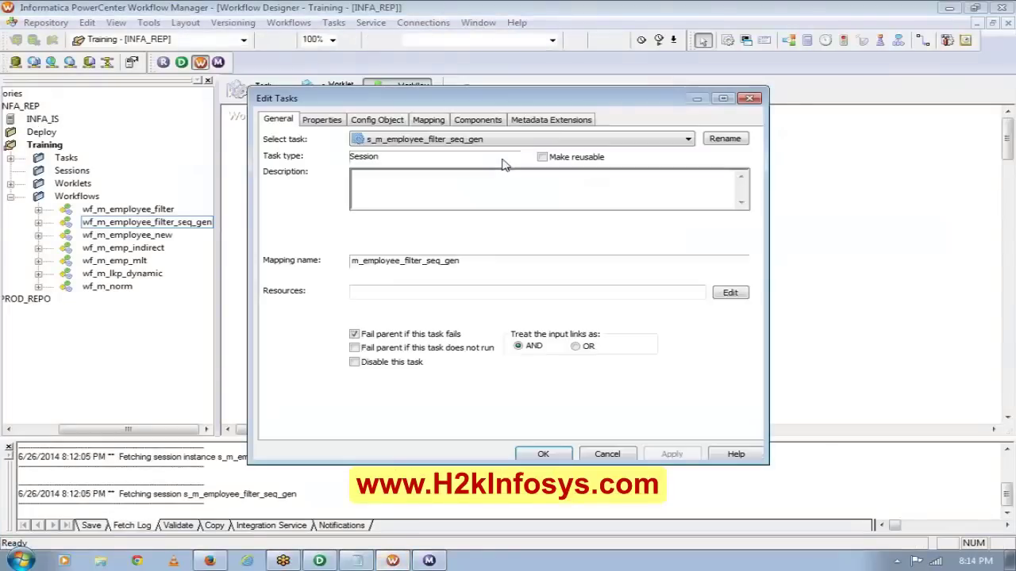
{"action": "left_click", "coordinate": [429, 120]}
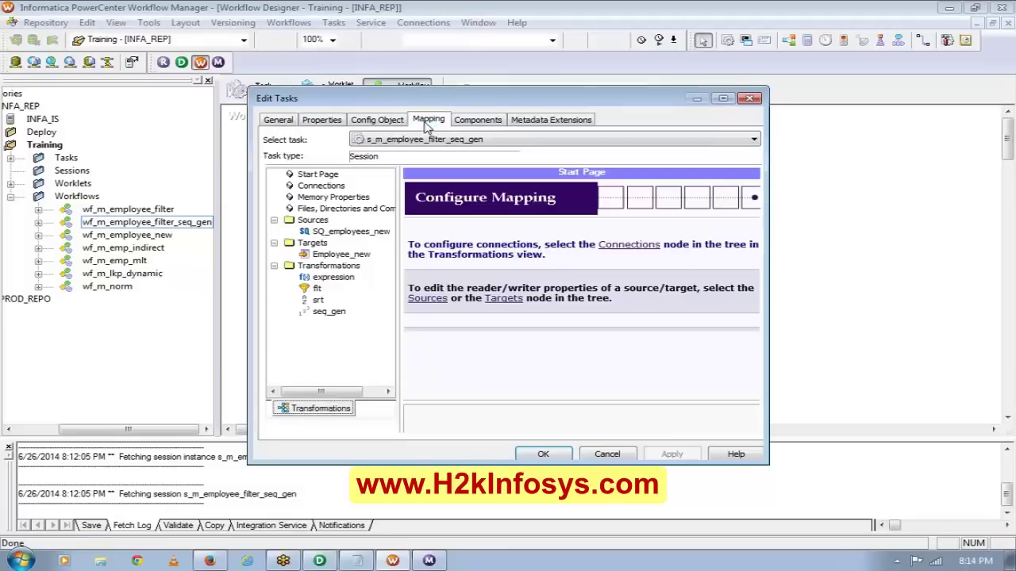
{"action": "left_click", "coordinate": [351, 231]}
{"action": "left_click", "coordinate": [409, 189]}
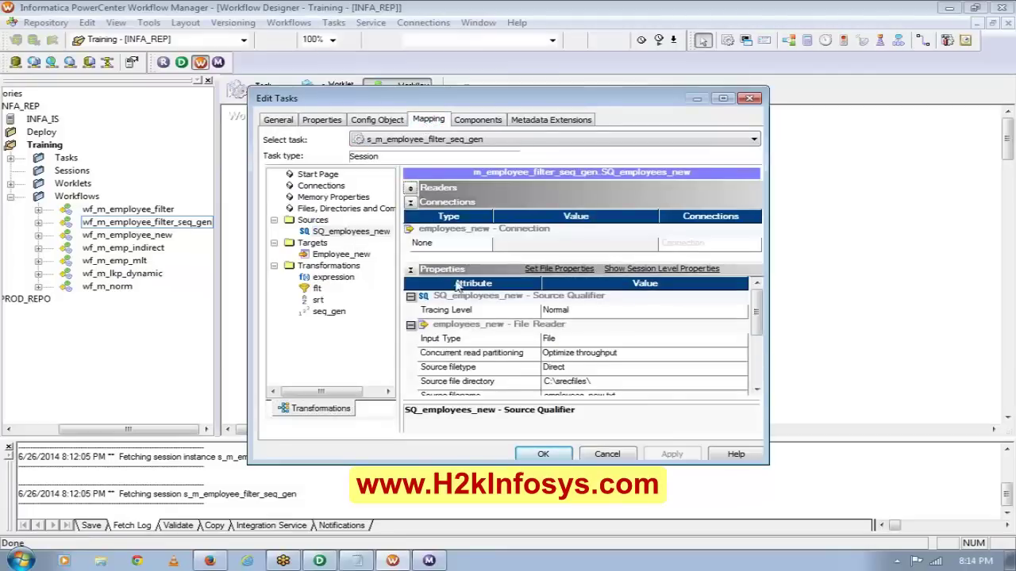
{"action": "left_click", "coordinate": [410, 203]}
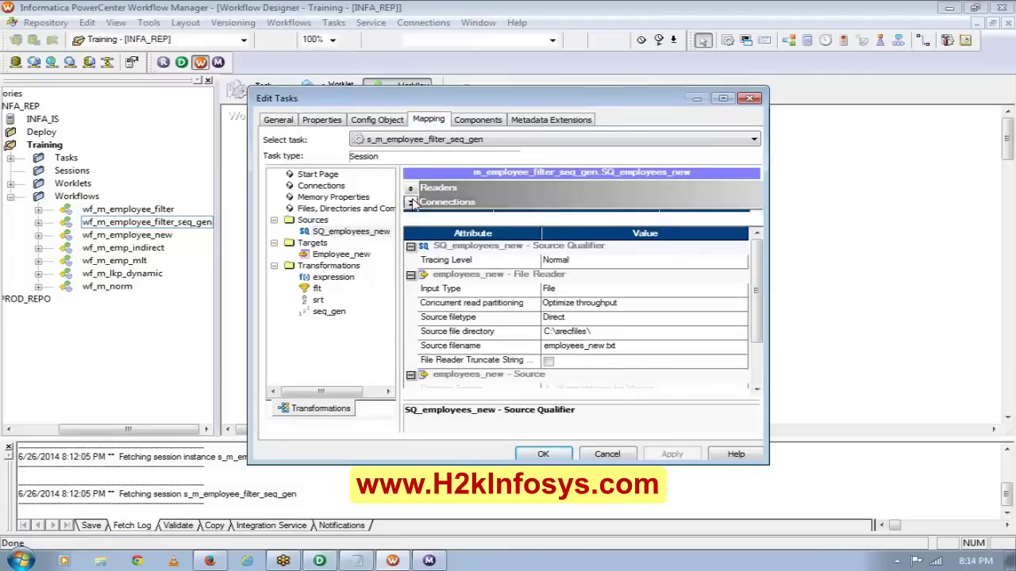
{"action": "left_click", "coordinate": [563, 329]}
{"action": "key", "text": "BackSpace"}
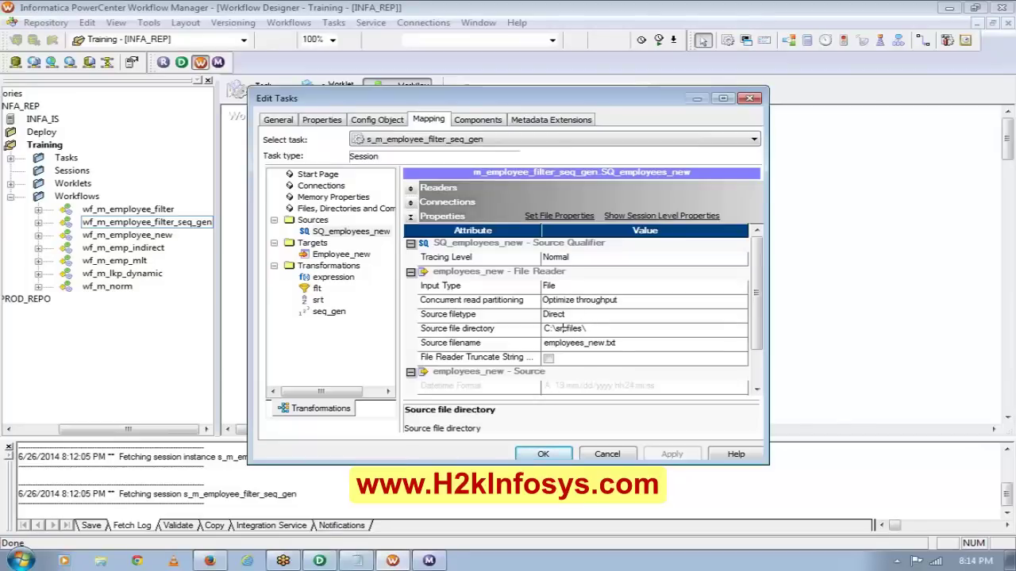
{"action": "left_click", "coordinate": [556, 456]}
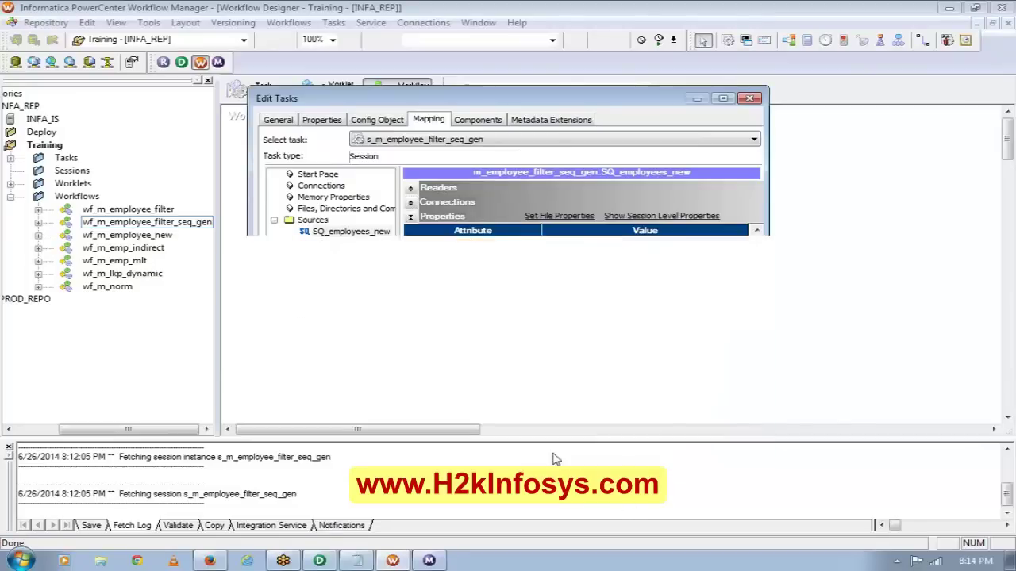
{"action": "key", "text": "ctrl+s"}
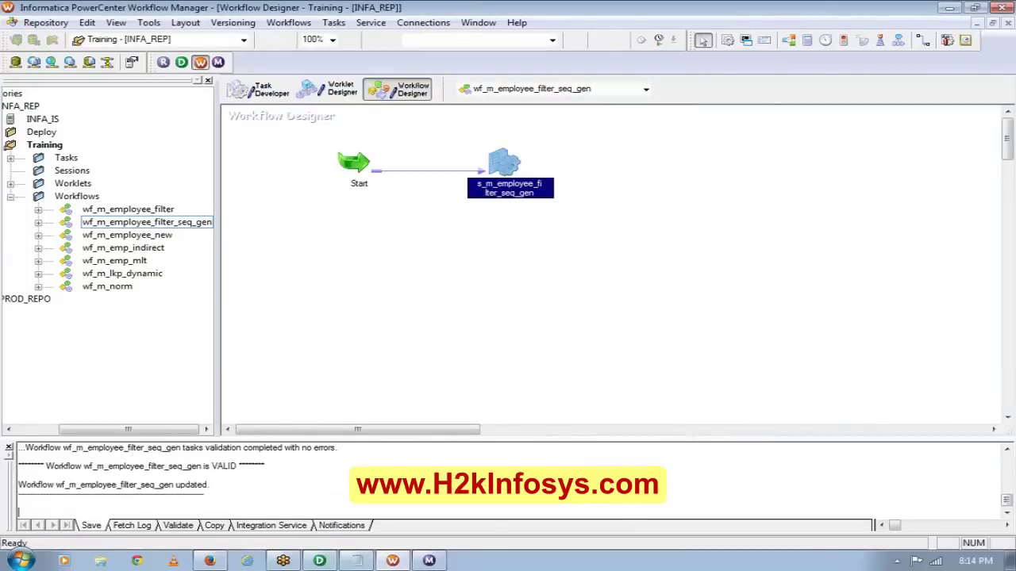
Switch to Workflow Monitor and restart the s_m_employee_filter_seq_gen session.
{"action": "left_click", "coordinate": [428, 561]}
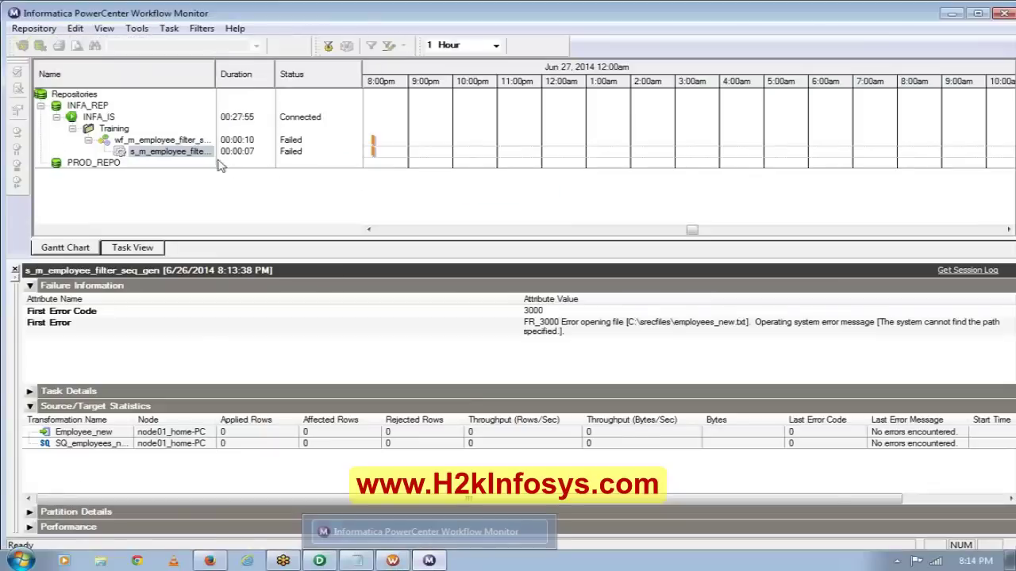
{"action": "right_click", "coordinate": [207, 152]}
{"action": "left_click", "coordinate": [255, 193]}
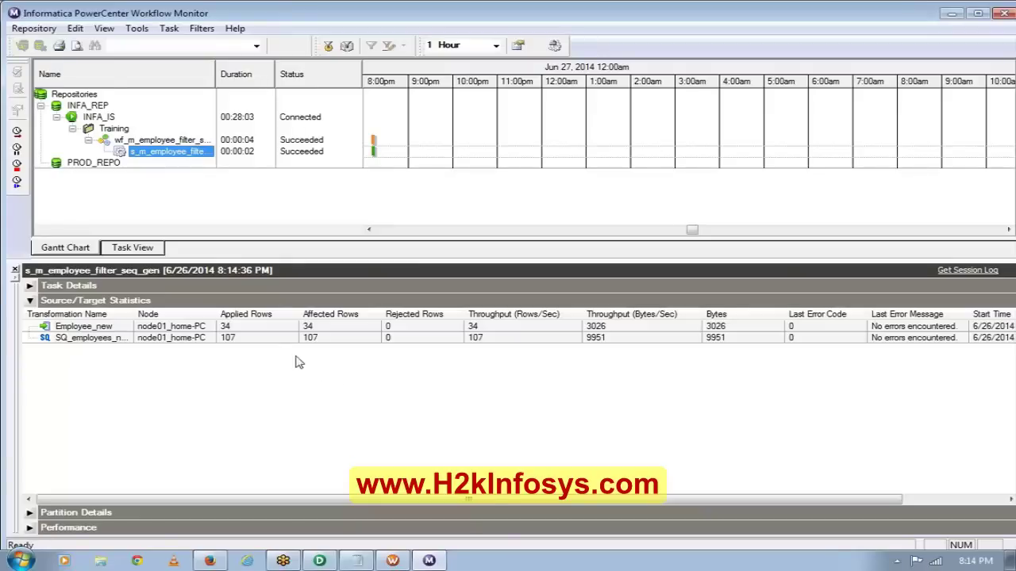
Open the employee_new_seq text file from C:\Tgtfiles in File Explorer and maximize its Notepad window.
{"action": "left_click", "coordinate": [111, 560]}
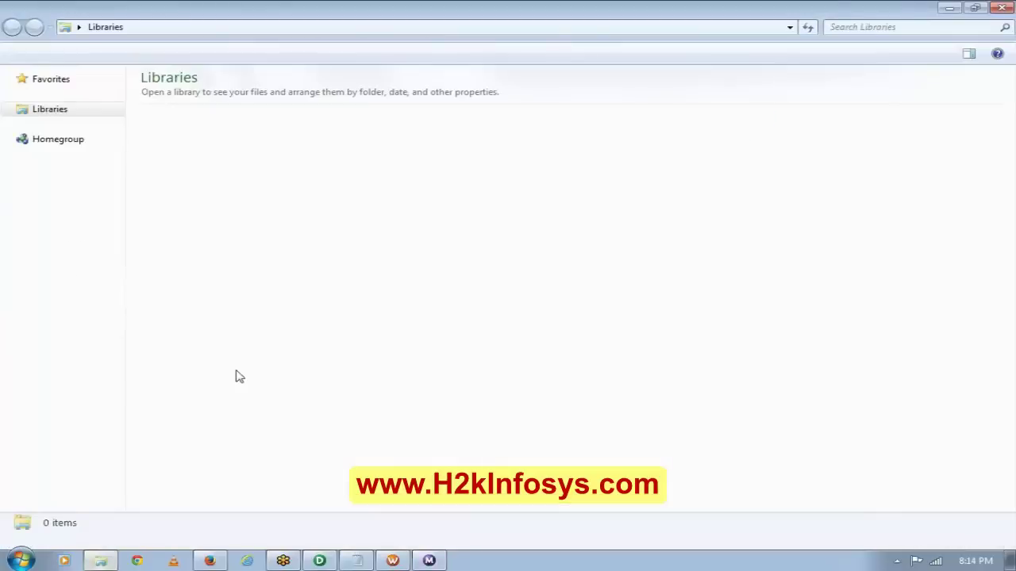
{"action": "left_click", "coordinate": [70, 111]}
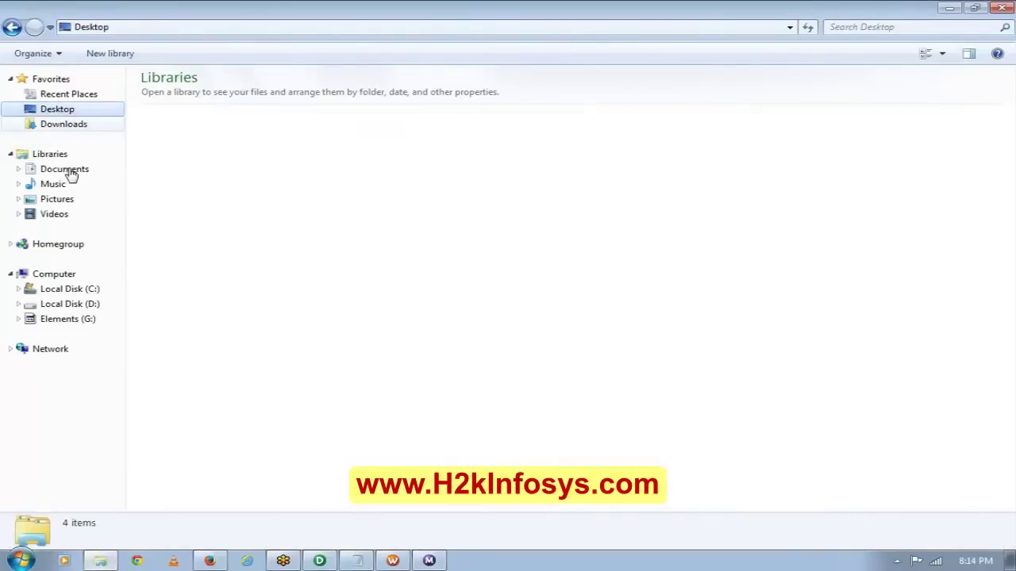
{"action": "left_click", "coordinate": [67, 291]}
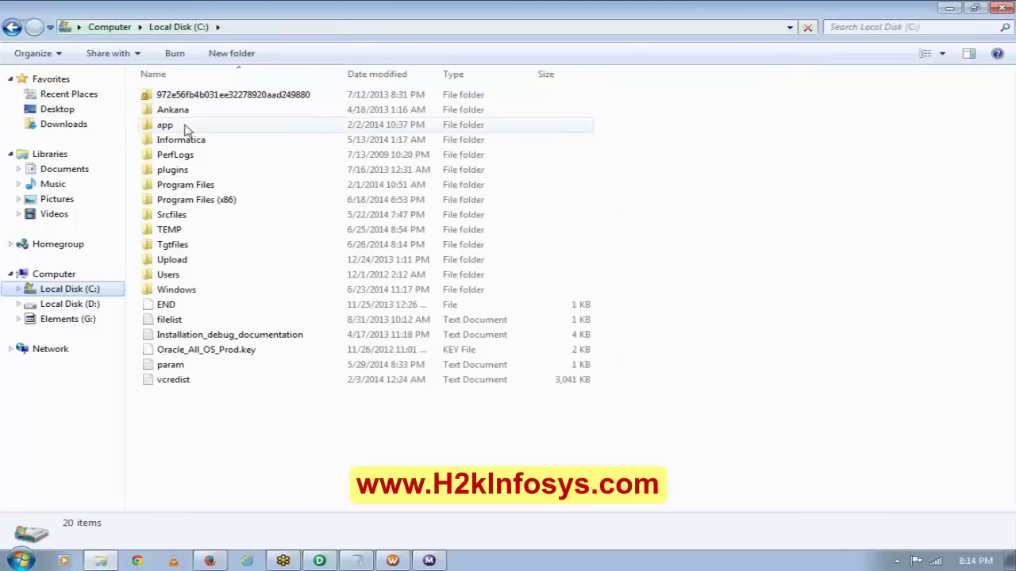
{"action": "left_click", "coordinate": [186, 247]}
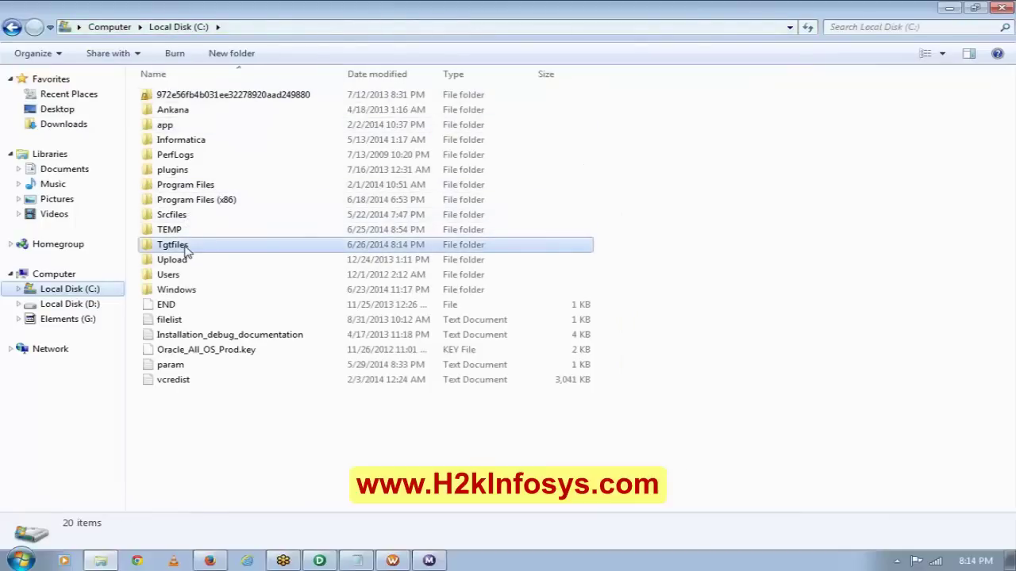
{"action": "double_click", "coordinate": [186, 248]}
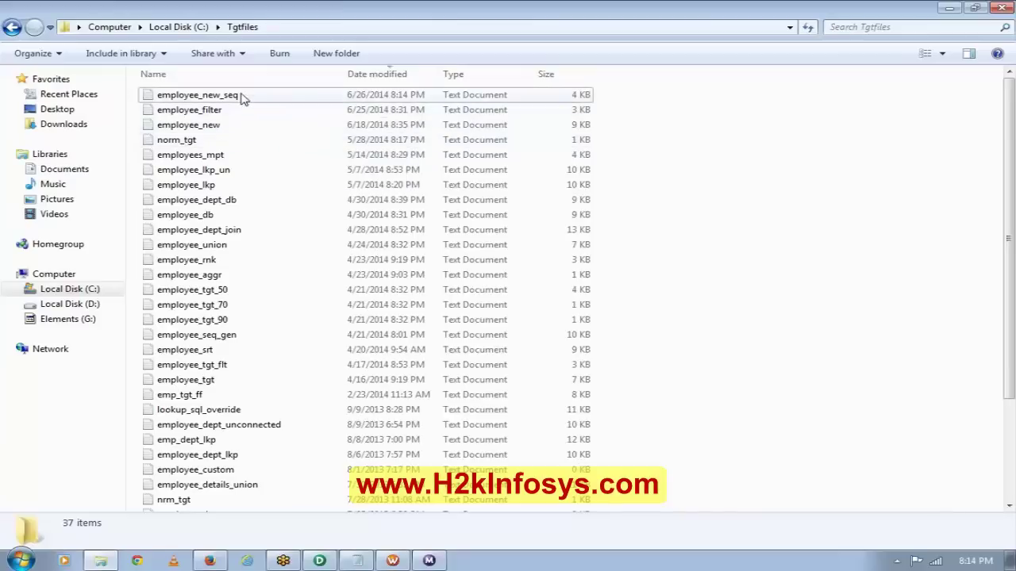
{"action": "left_click", "coordinate": [242, 96]}
{"action": "double_click", "coordinate": [248, 95]}
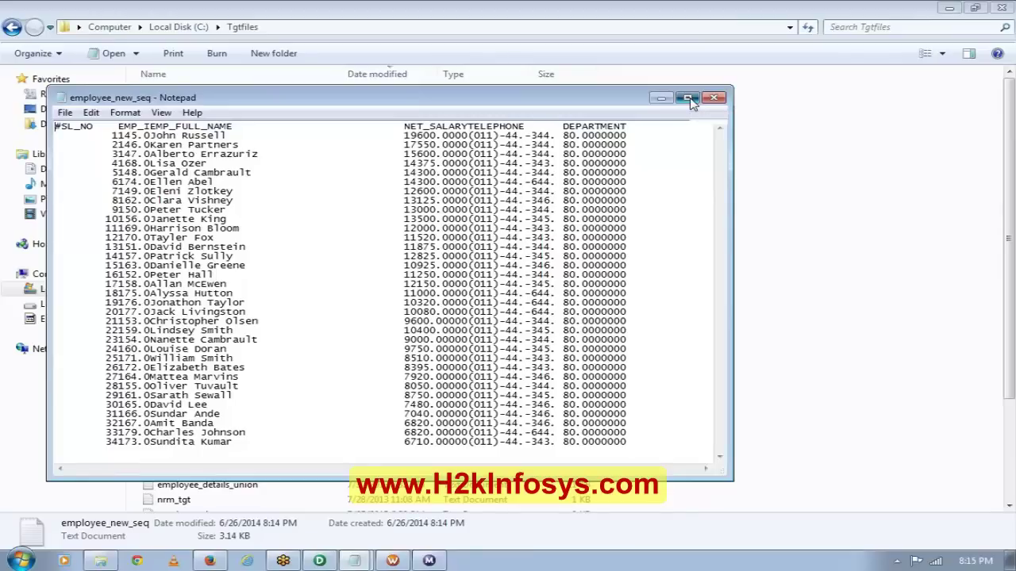
{"action": "left_click", "coordinate": [688, 99]}
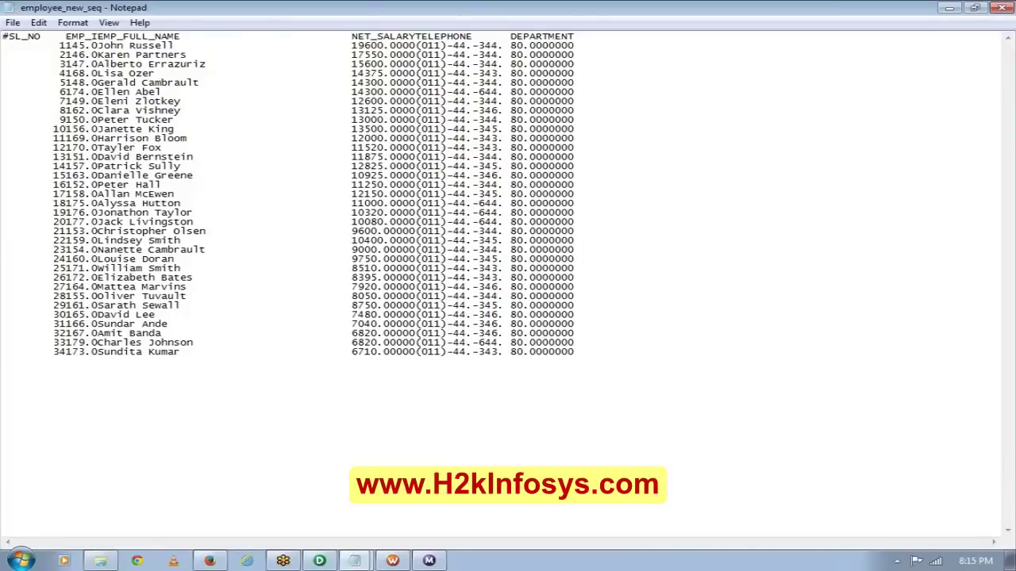
Examine the EMP_ID column and the boundary between it and the SL_NO values in the first rows of employee_new_seq.
{"action": "left_click_drag", "start_coordinate": [64, 45], "coordinate": [64, 55]}
{"action": "left_click", "coordinate": [65, 36]}
{"action": "key", "text": "shift+Right"}
{"action": "key", "text": "shift+Right"}
{"action": "key", "text": "shift+Right"}
{"action": "key", "text": "shift+Right"}
{"action": "key", "text": "Left"}
{"action": "key", "text": "Down"}
{"action": "key", "text": "shift+Right"}
{"action": "key", "text": "shift+Right"}
{"action": "key", "text": "shift+Right"}
{"action": "key", "text": "Left"}
{"action": "key", "text": "Down"}
{"action": "key", "text": "shift+Right"}
{"action": "key", "text": "shift+Right"}
{"action": "key", "text": "shift+Right"}
{"action": "left_click", "coordinate": [3, 361]}
Examine the generated SL_NO sequence across all employee rows, checking its numbering downward from the first row.
{"action": "mouse_move", "coordinate": [391, 563]}
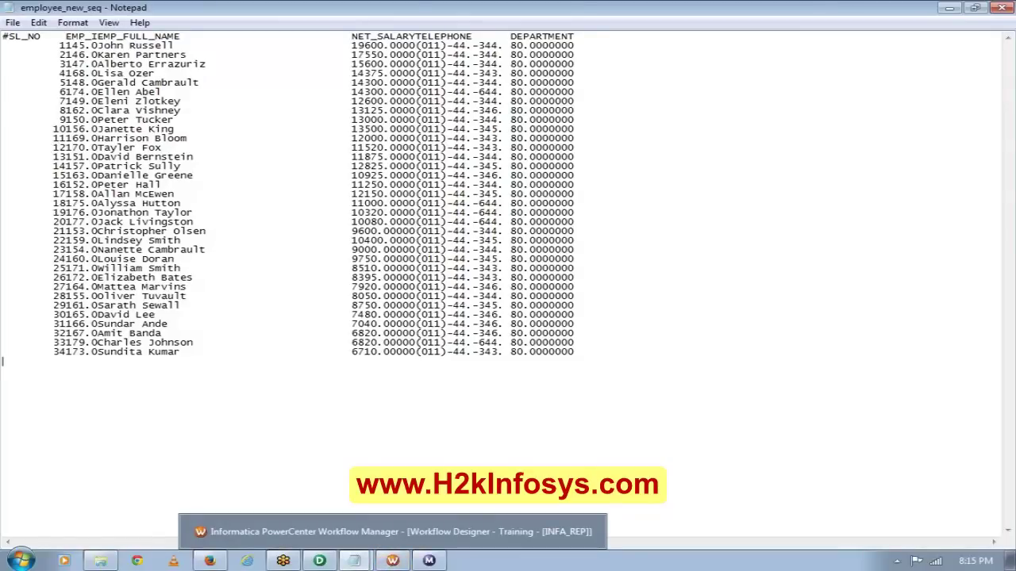
{"action": "left_click", "coordinate": [391, 561]}
{"action": "left_click_drag", "start_coordinate": [63, 45], "coordinate": [60, 55]}
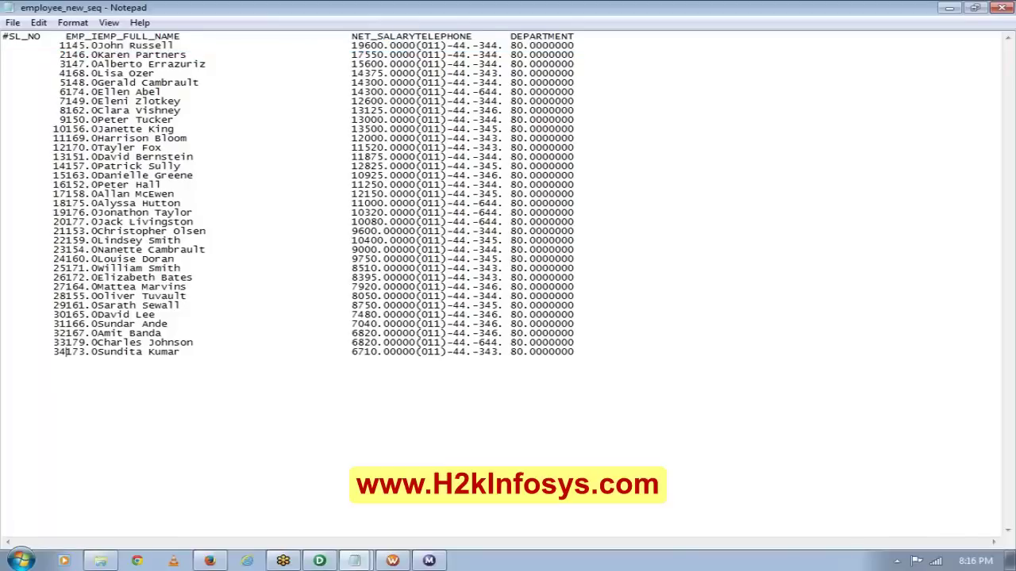
{"action": "left_click_drag", "start_coordinate": [65, 351], "coordinate": [3, 45]}
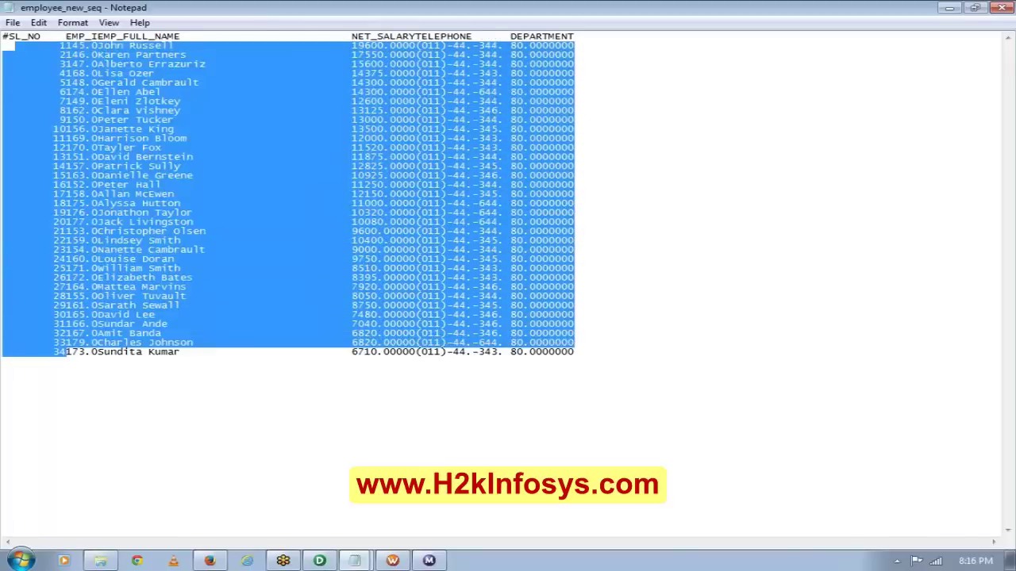
{"action": "left_click", "coordinate": [59, 45]}
{"action": "key", "text": "shift+Down"}
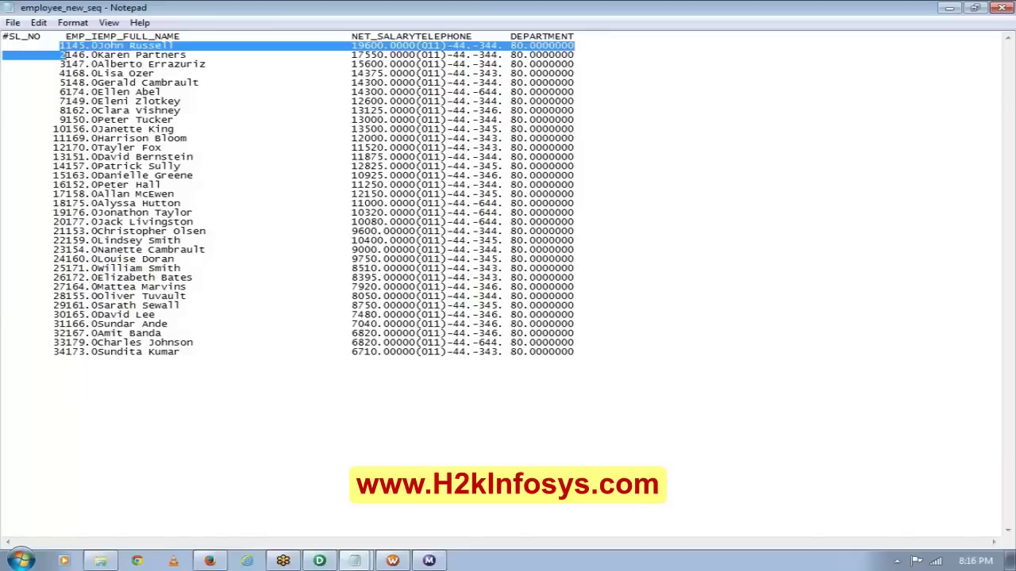
{"action": "key", "text": "shift+Down"}
{"action": "key", "text": "shift+Down"}
{"action": "key", "text": "shift+Down"}
{"action": "key", "text": "shift+Down"}
{"action": "key", "text": "shift+Down"}
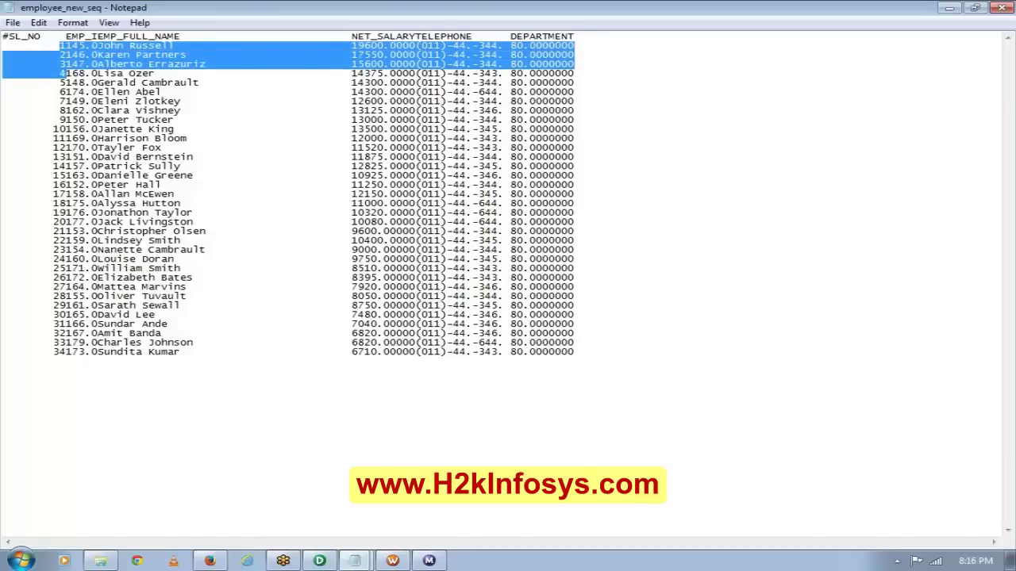
{"action": "key", "text": "shift+Down"}
{"action": "key", "text": "shift+Down"}
{"action": "key", "text": "shift+Down"}
{"action": "key", "text": "shift+Down"}
{"action": "key", "text": "shift+Down"}
{"action": "key", "text": "shift+Down"}
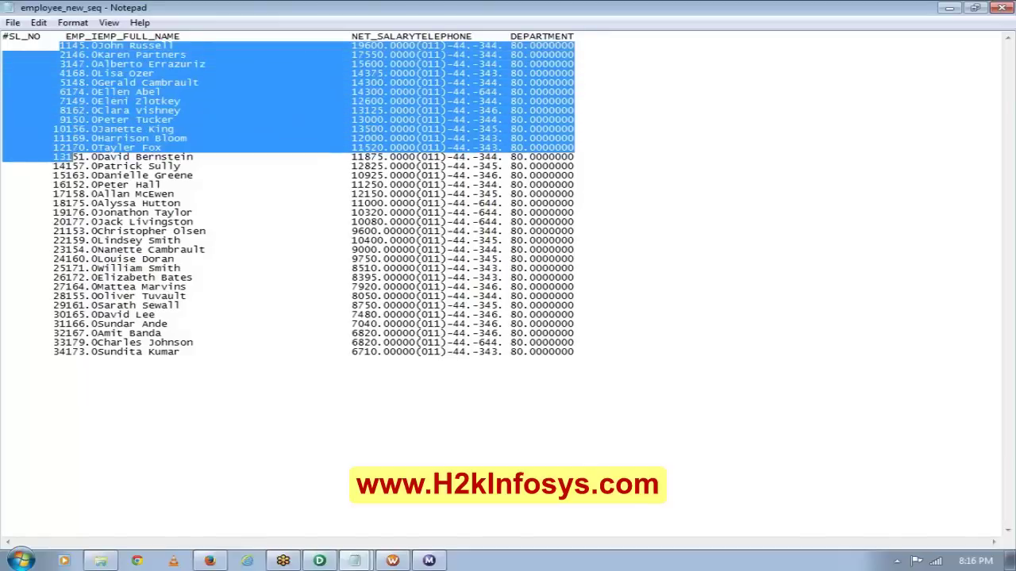
Close the open employee_new_seq Notepad window and restart the s_m_employee_filter_seq_gen session in Workflow Monitor.
{"action": "key", "text": "alt+Tab"}
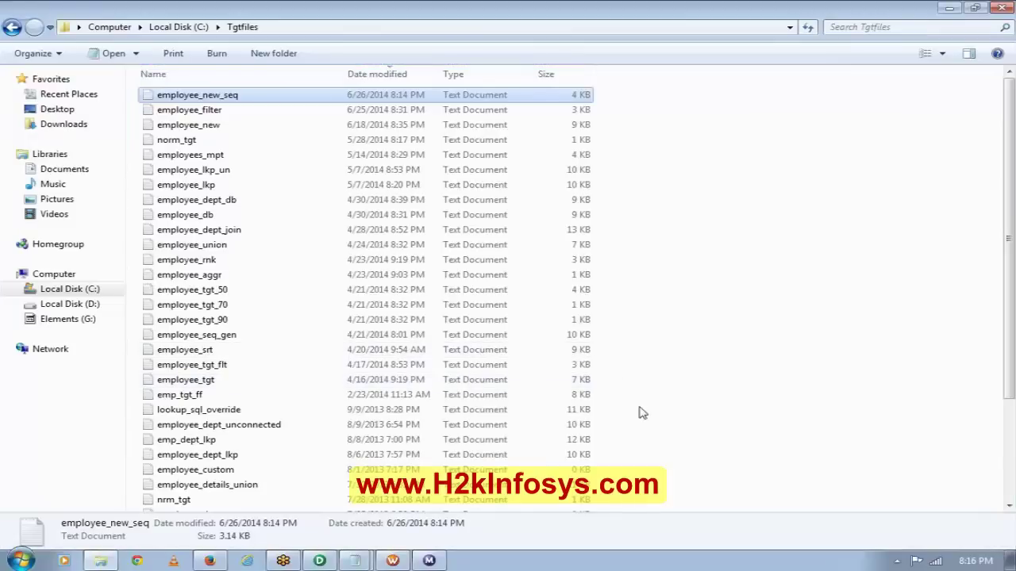
{"action": "left_click", "coordinate": [429, 561]}
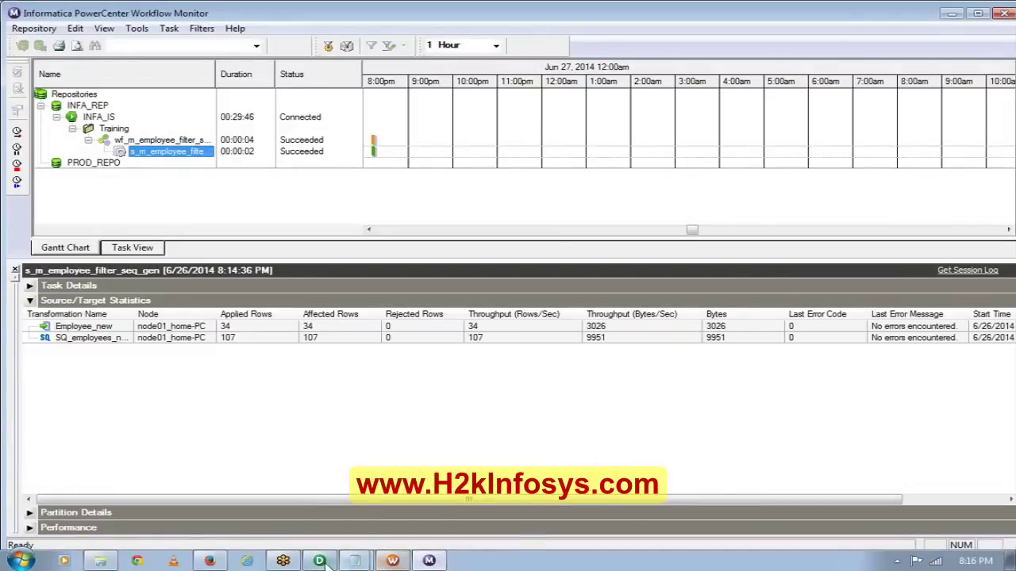
{"action": "left_click", "coordinate": [355, 561]}
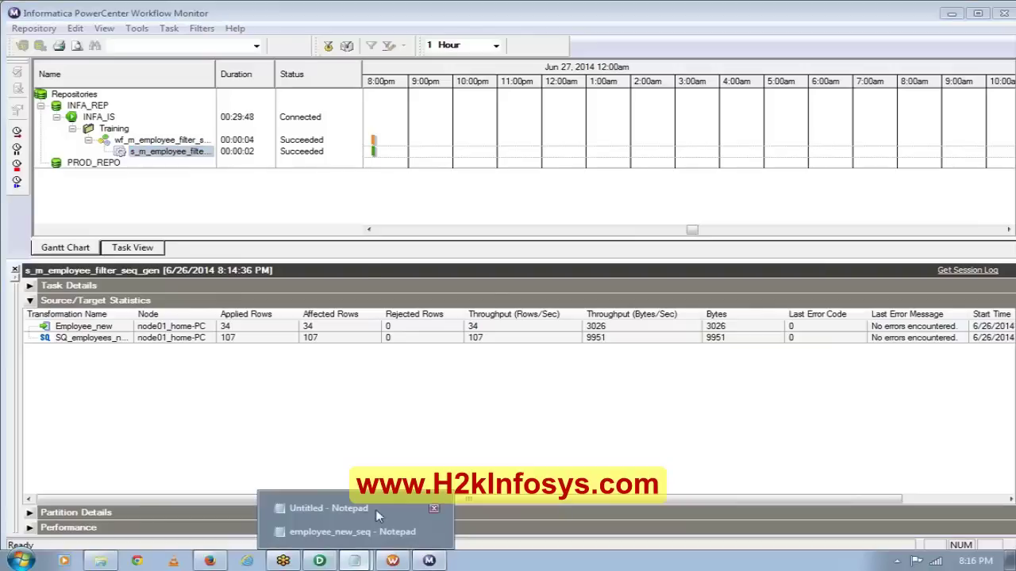
{"action": "left_click", "coordinate": [435, 531]}
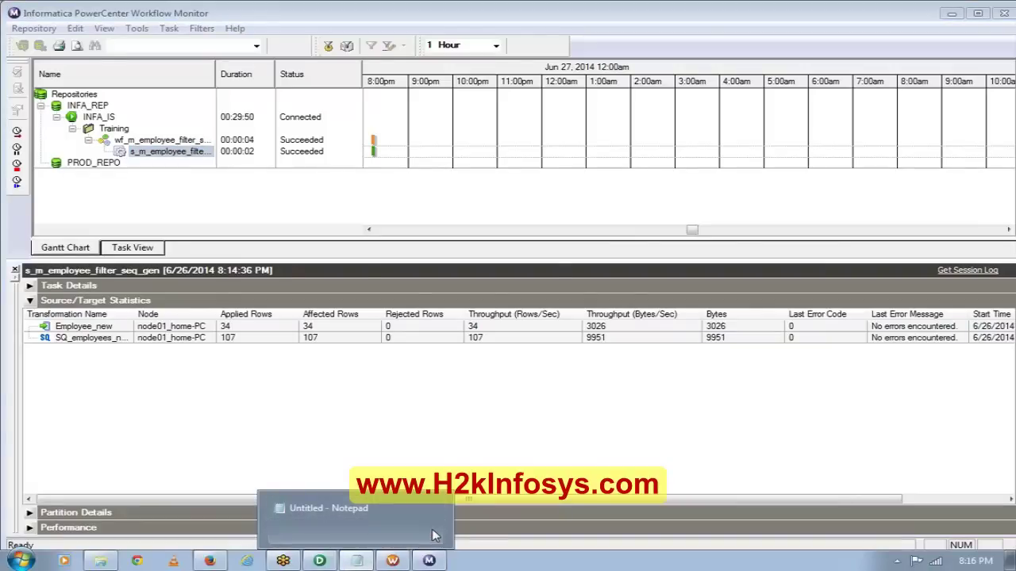
{"action": "right_click", "coordinate": [188, 159]}
{"action": "left_click", "coordinate": [230, 180]}
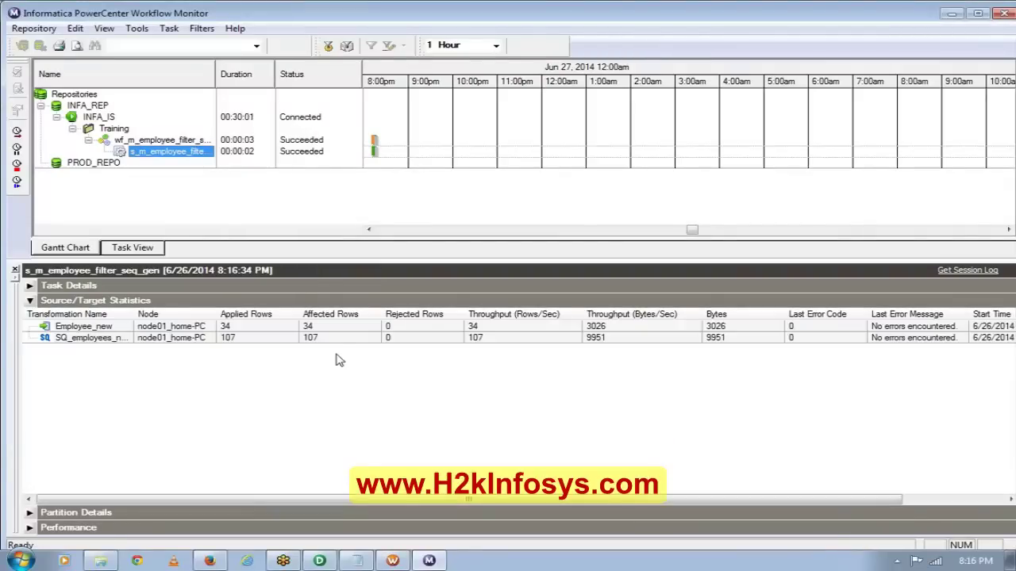
Open employee_new_seq from C:\Tgtfiles, examine how the SL_NO numbering runs after the rerun, and close the file.
{"action": "left_click", "coordinate": [101, 561]}
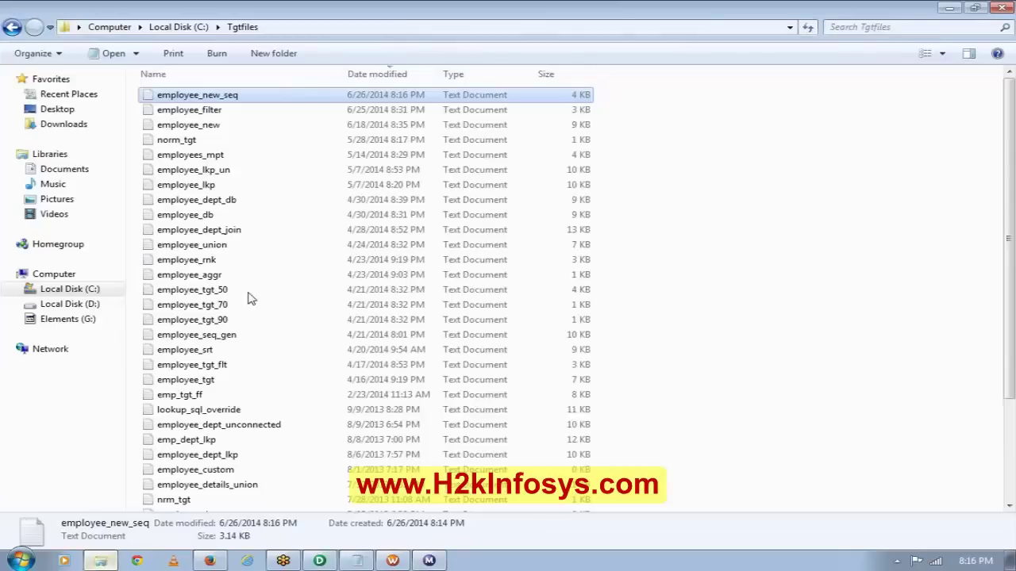
{"action": "double_click", "coordinate": [228, 95]}
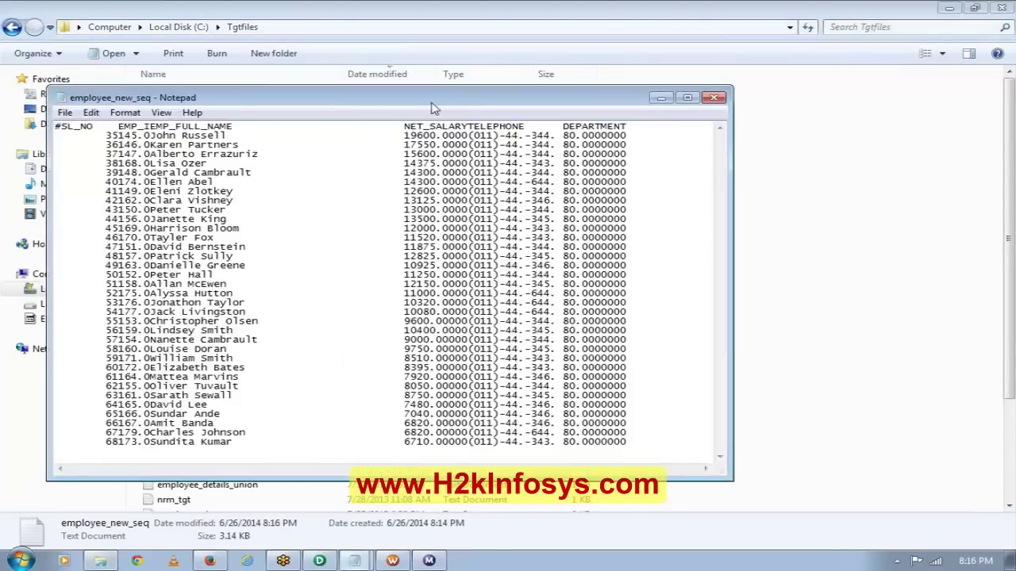
{"action": "left_click", "coordinate": [687, 98]}
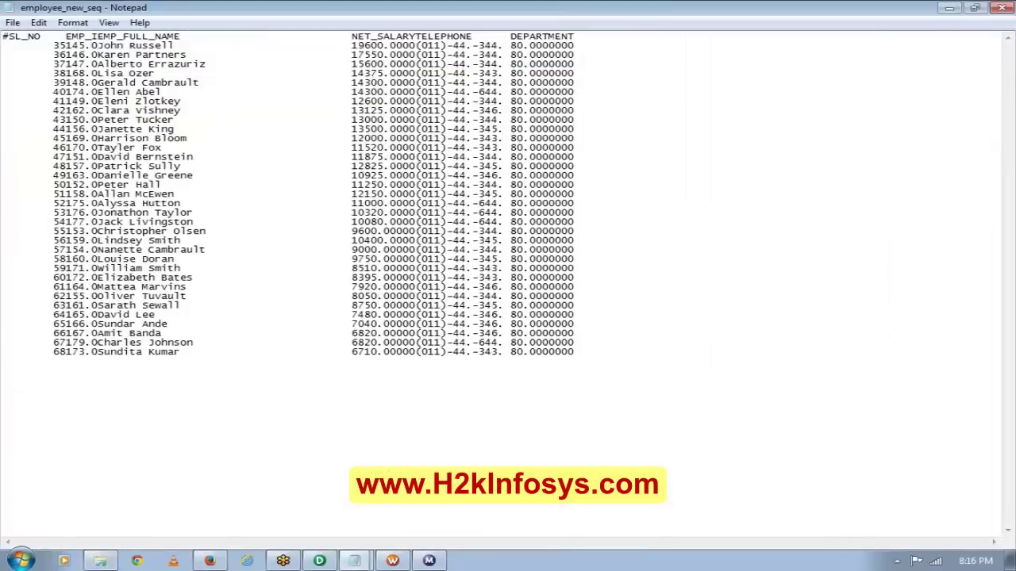
{"action": "key", "text": "shift+Down"}
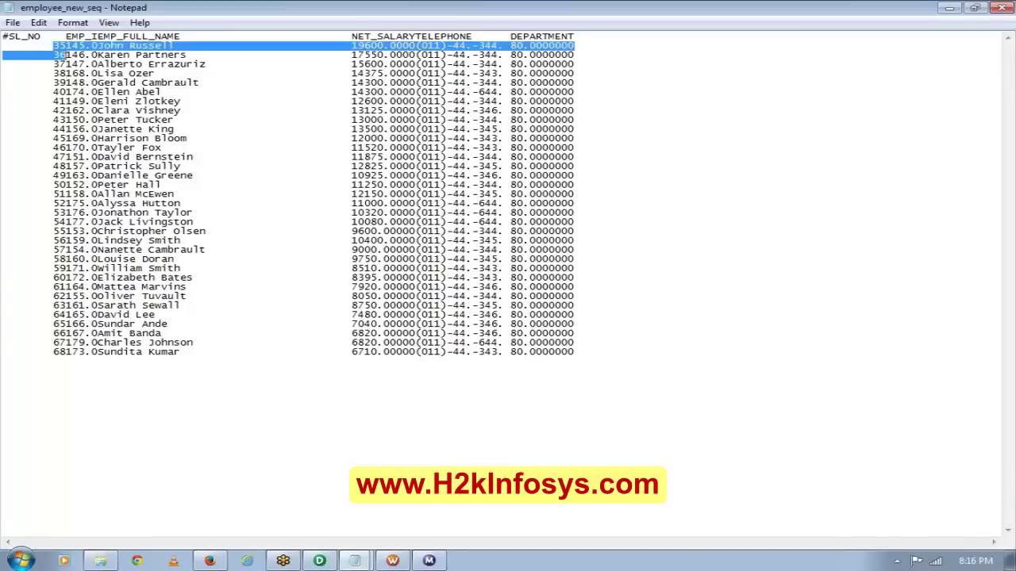
{"action": "key", "text": "shift+Down"}
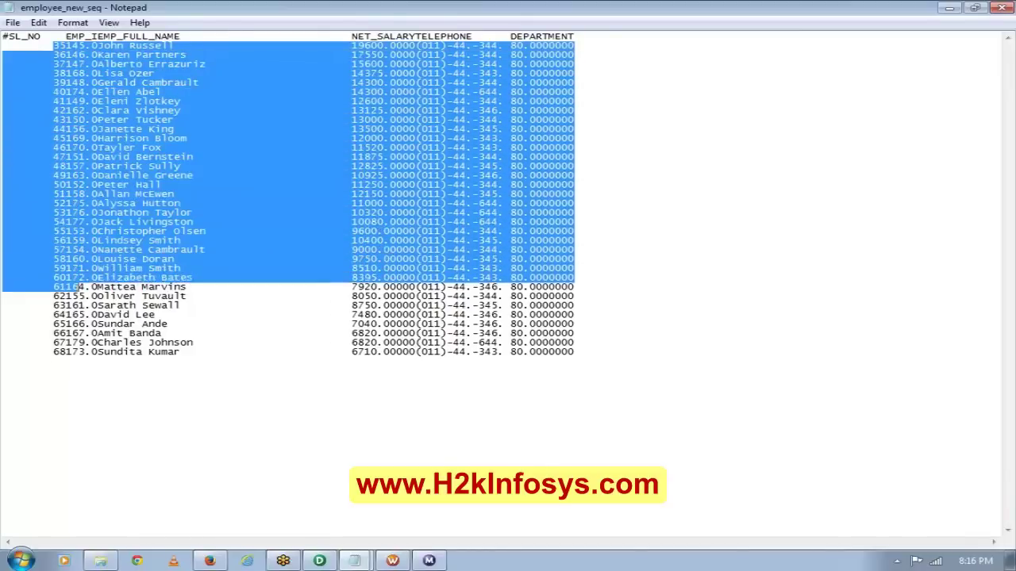
{"action": "key", "text": "Right"}
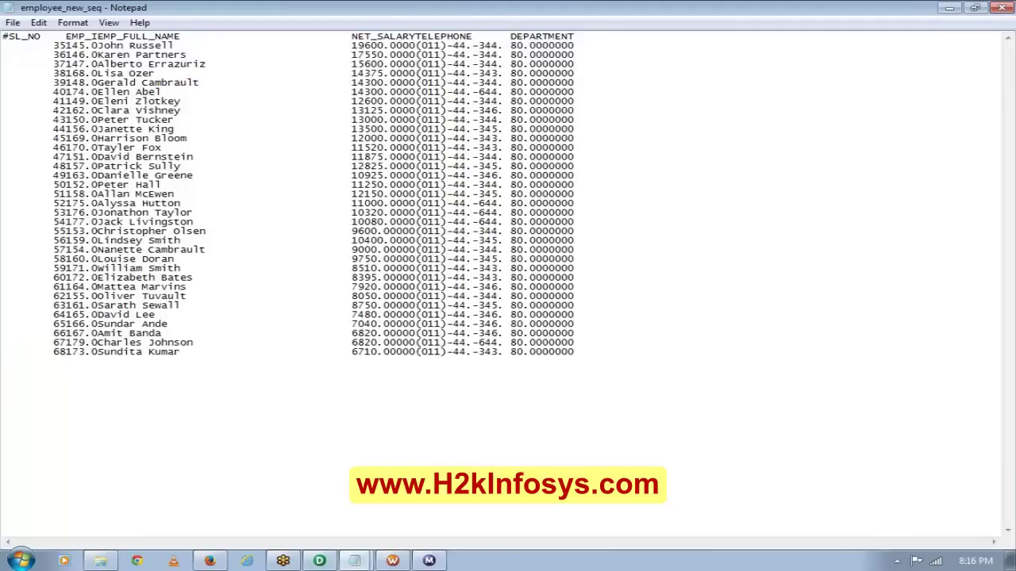
{"action": "left_click", "coordinate": [1008, 9]}
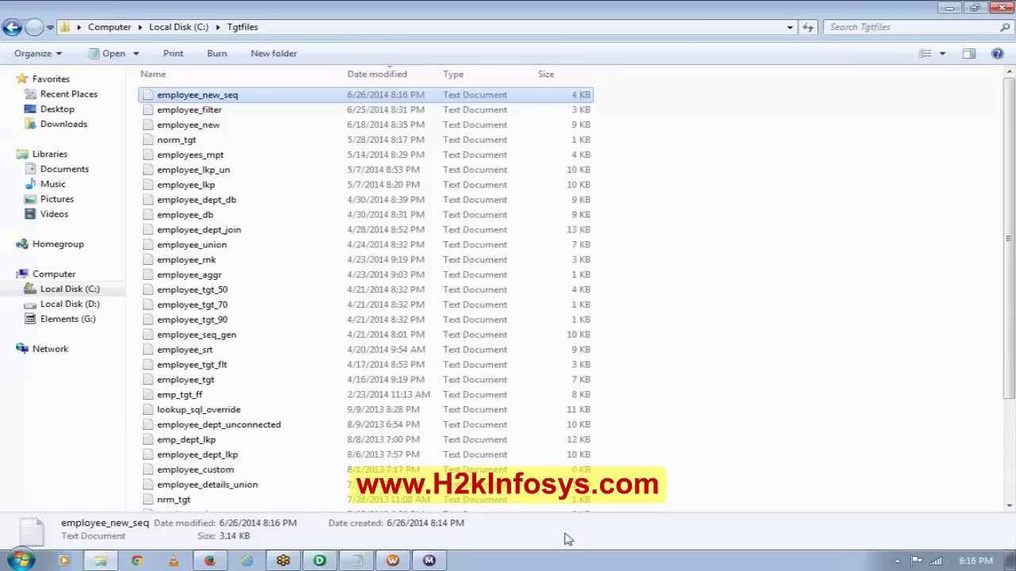
Switch to PowerCenter Designer and open the properties of the seq_gen sequence generator in m_employee_filter_seq_gen.
{"action": "left_click", "coordinate": [319, 562]}
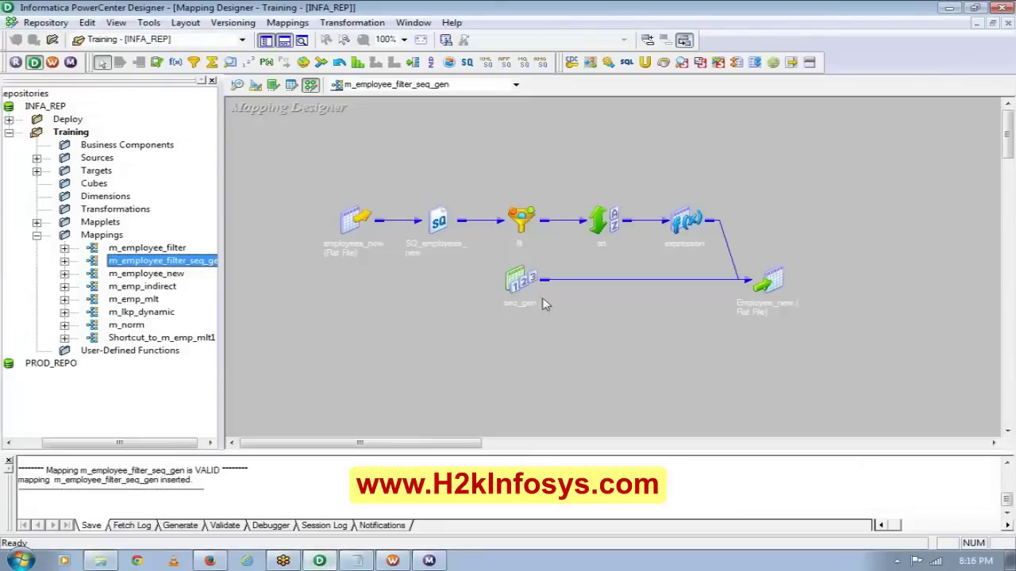
{"action": "double_click", "coordinate": [518, 279]}
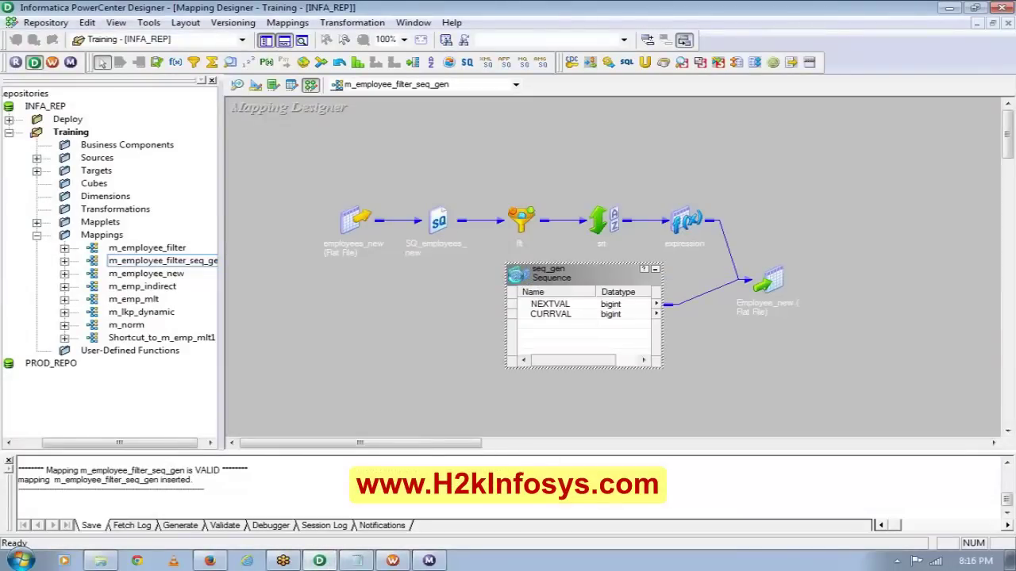
{"action": "left_click", "coordinate": [278, 170]}
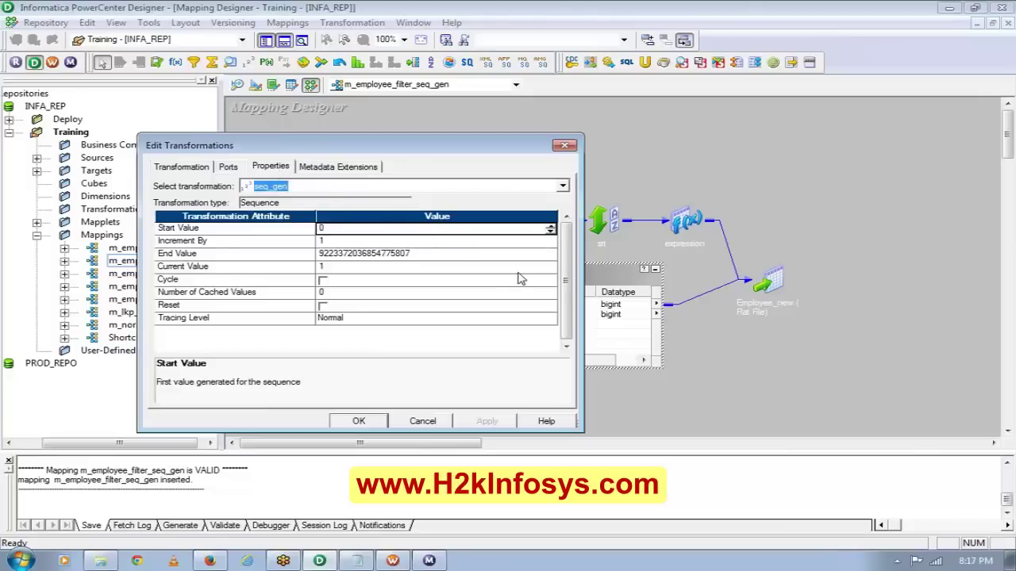
Switch to Workflow Manager, inspect the seq_gen attributes in the session's mapping settings, and close the task editor.
{"action": "left_click", "coordinate": [393, 560]}
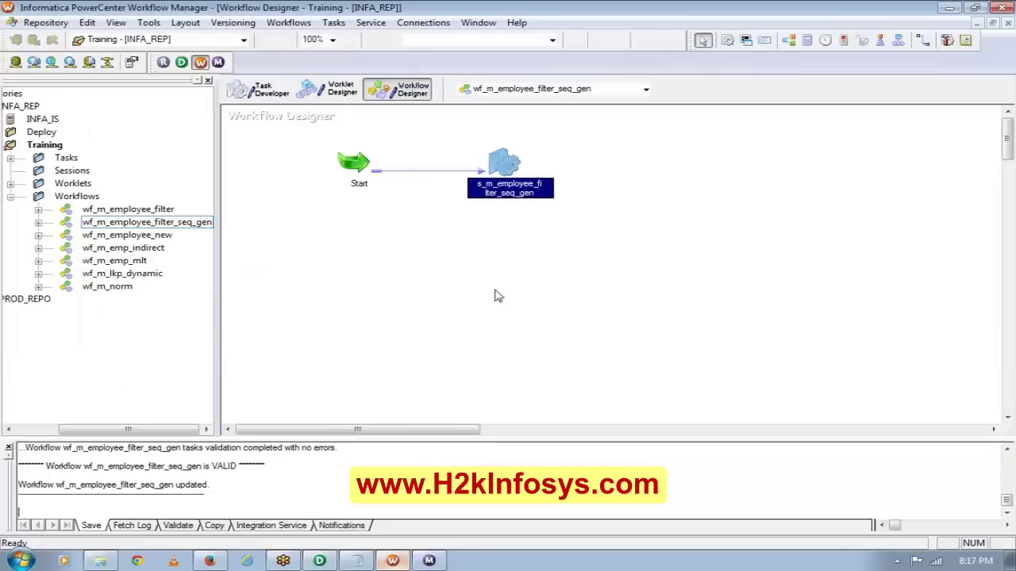
{"action": "double_click", "coordinate": [516, 162]}
{"action": "left_click", "coordinate": [428, 120]}
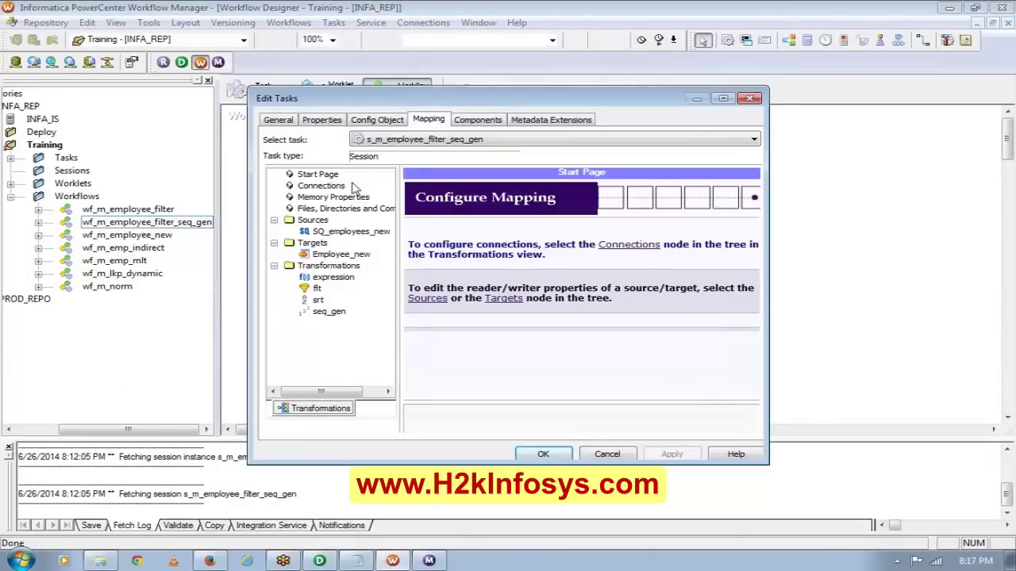
{"action": "left_click", "coordinate": [318, 301]}
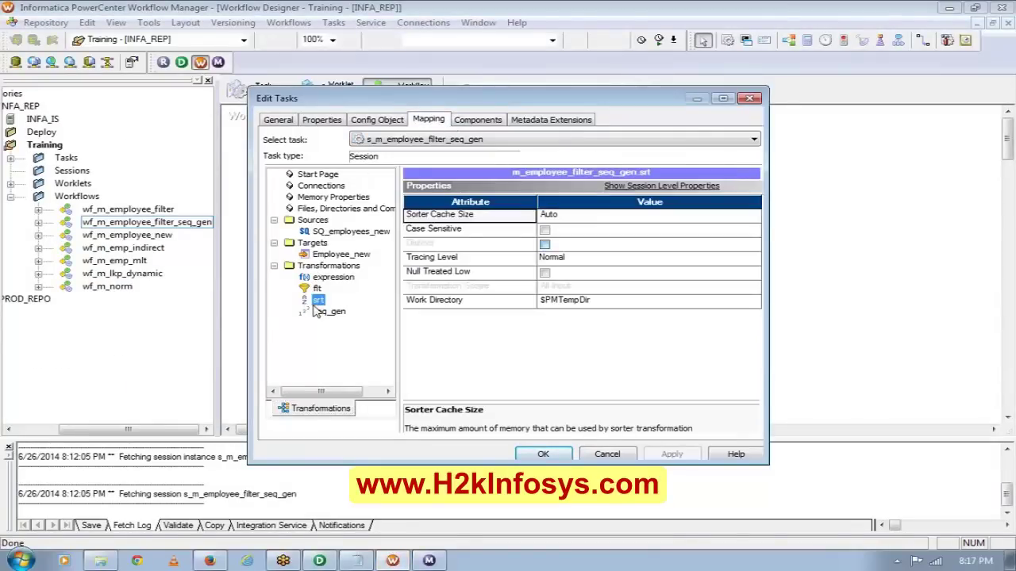
{"action": "left_click", "coordinate": [319, 313]}
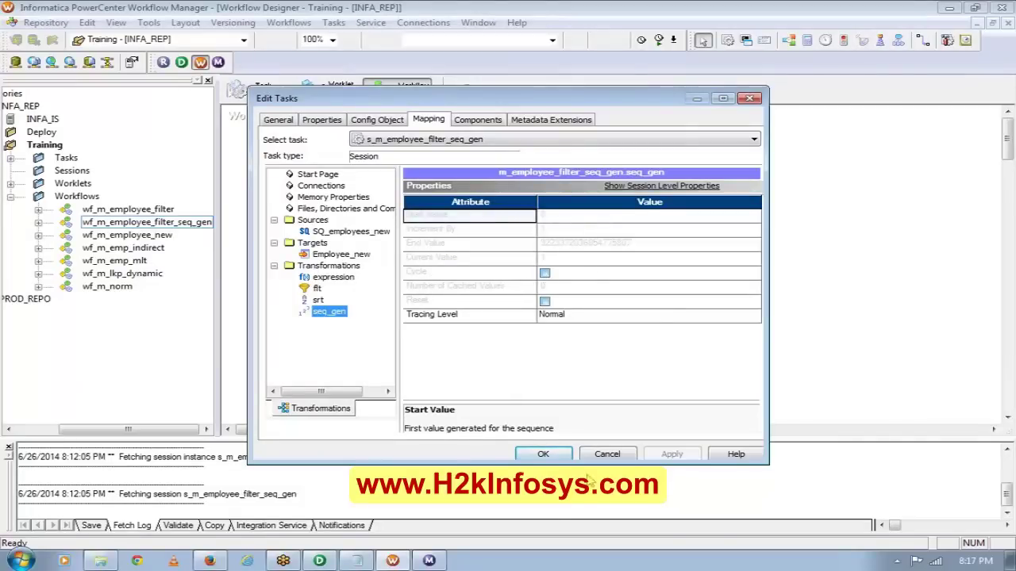
{"action": "left_click", "coordinate": [543, 455]}
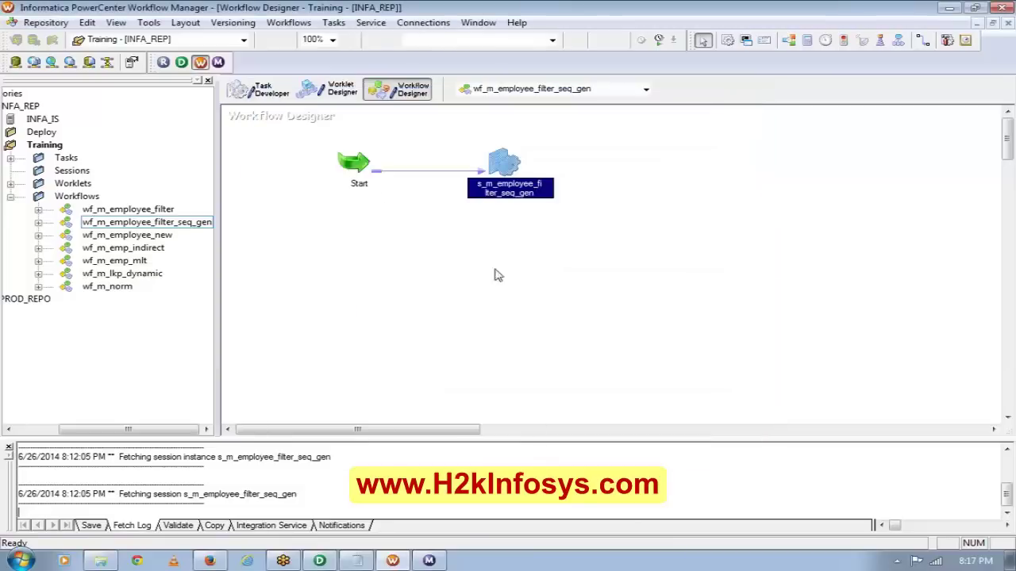
Disconnect the Training folder in the repository tree and reopen it to refresh the workflow's session.
{"action": "right_click", "coordinate": [506, 164]}
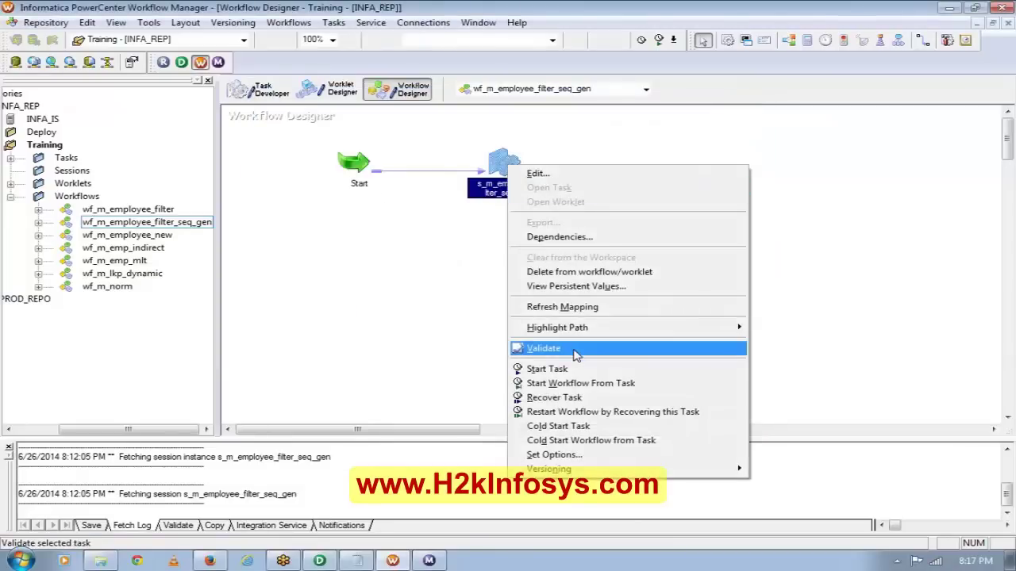
{"action": "right_click", "coordinate": [52, 146]}
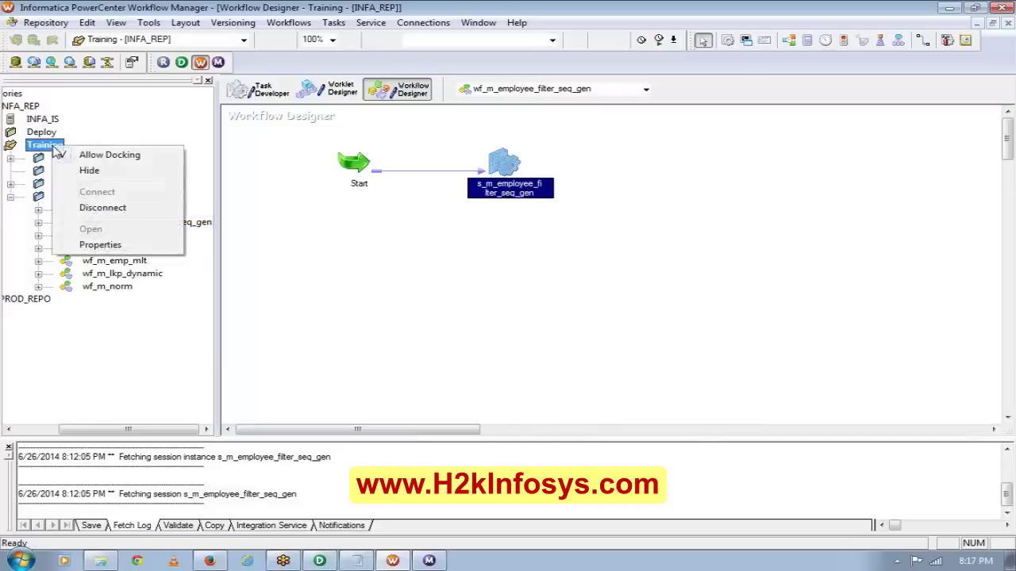
{"action": "left_click", "coordinate": [92, 208]}
{"action": "double_click", "coordinate": [108, 146]}
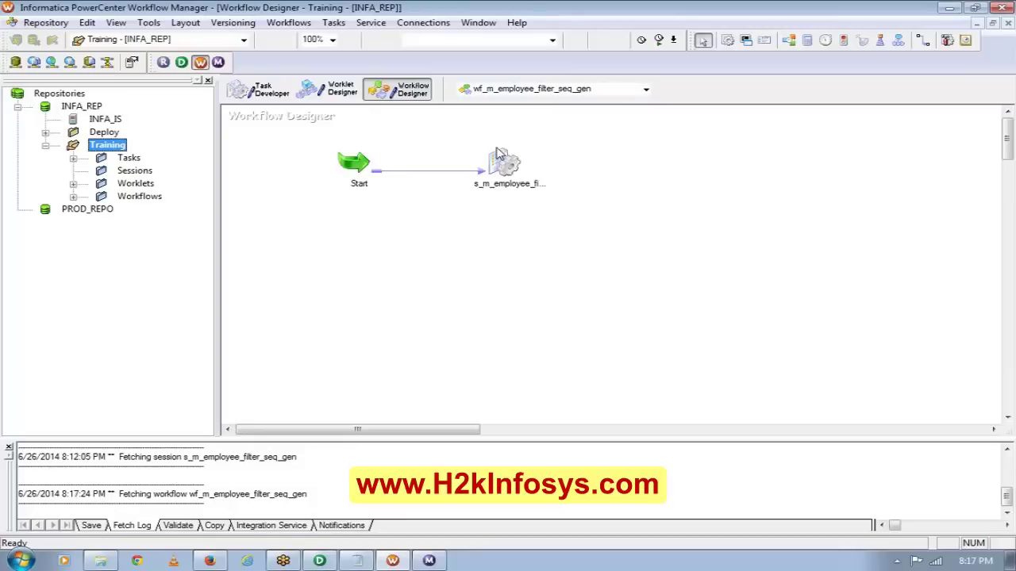
Reopen the session's mapping settings and examine seq_gen's Current Value, Start Value and Increment By attributes.
{"action": "double_click", "coordinate": [500, 159]}
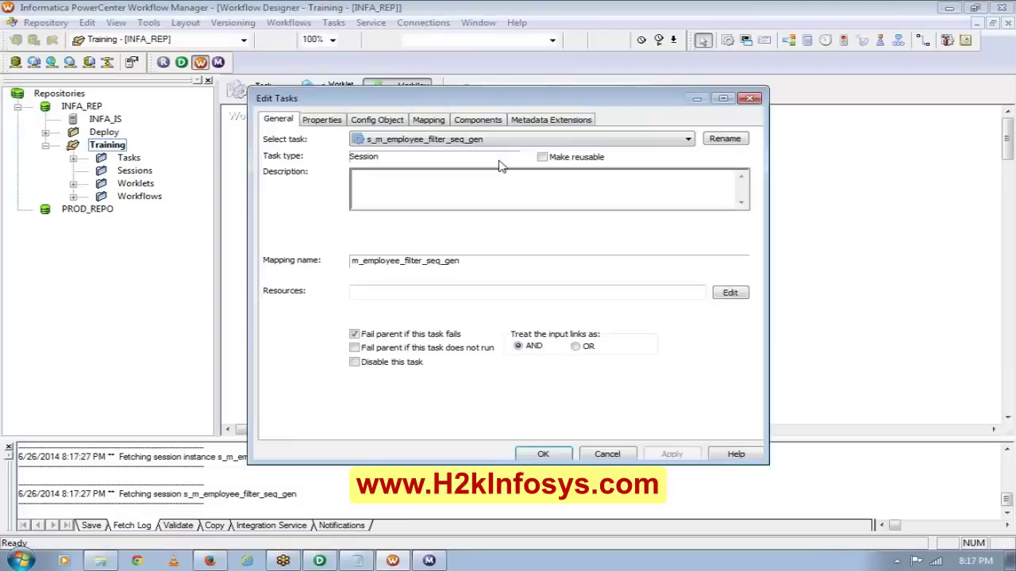
{"action": "left_click", "coordinate": [439, 123]}
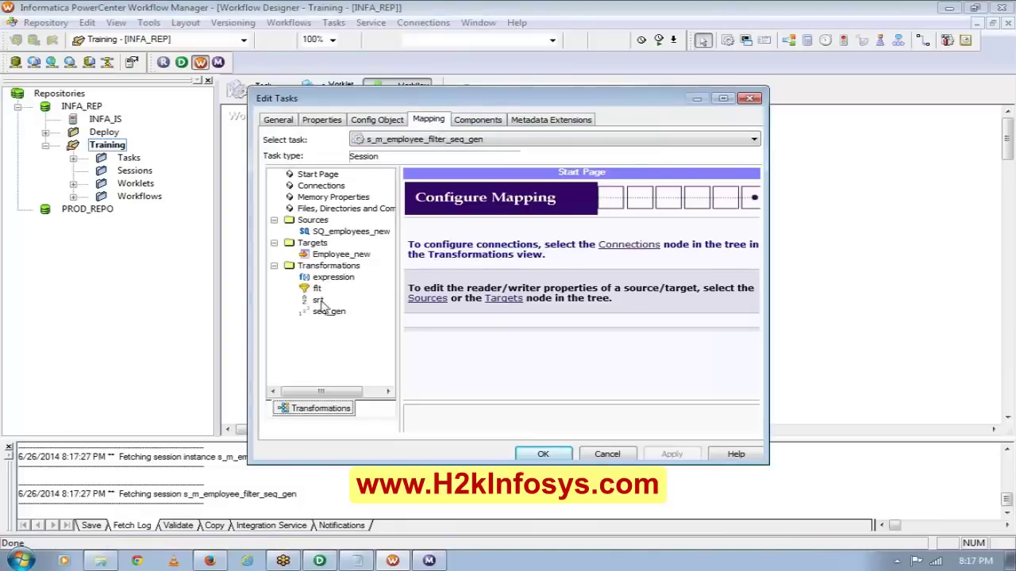
{"action": "left_click", "coordinate": [326, 311]}
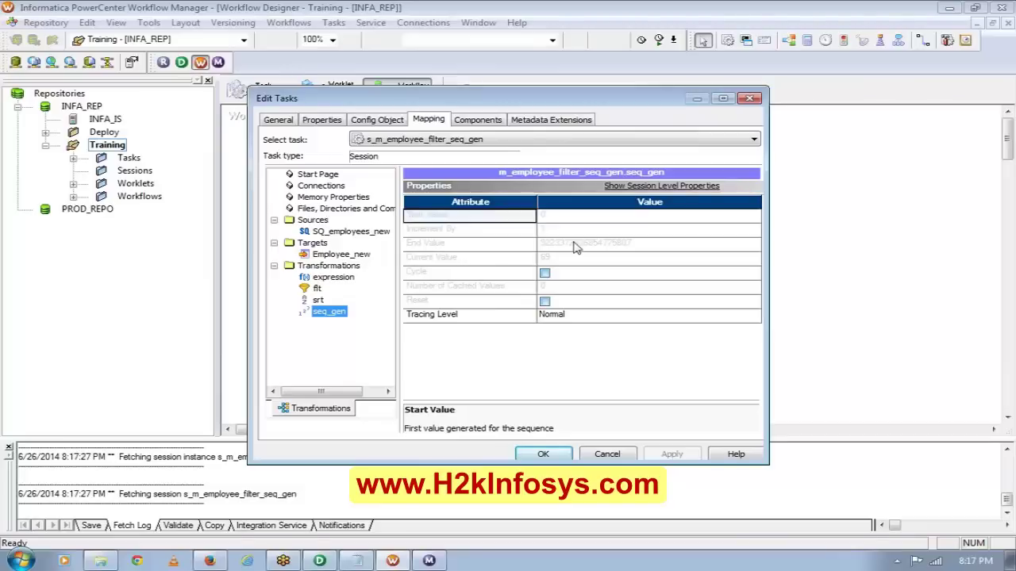
{"action": "left_click", "coordinate": [571, 264]}
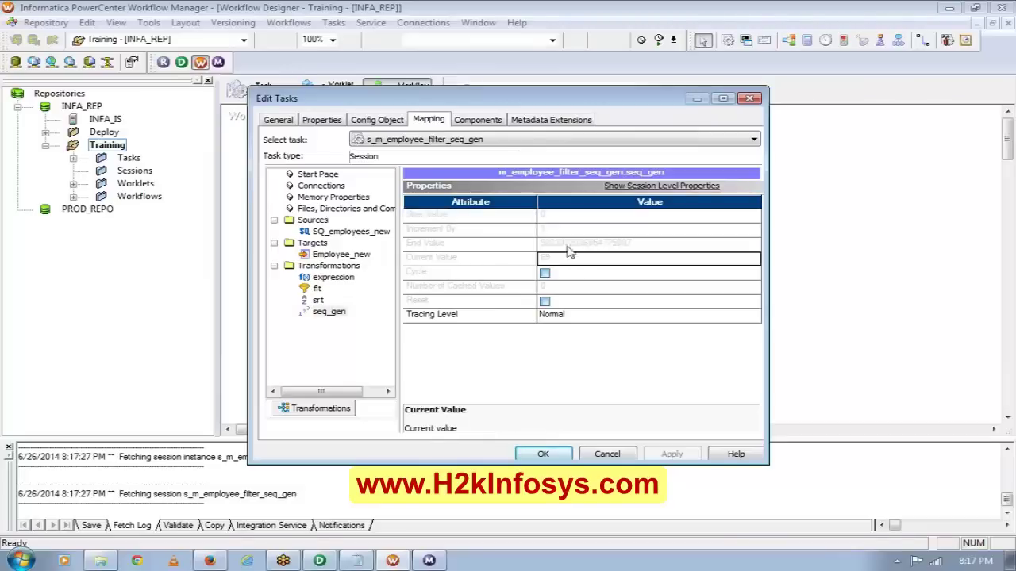
{"action": "left_click", "coordinate": [562, 217]}
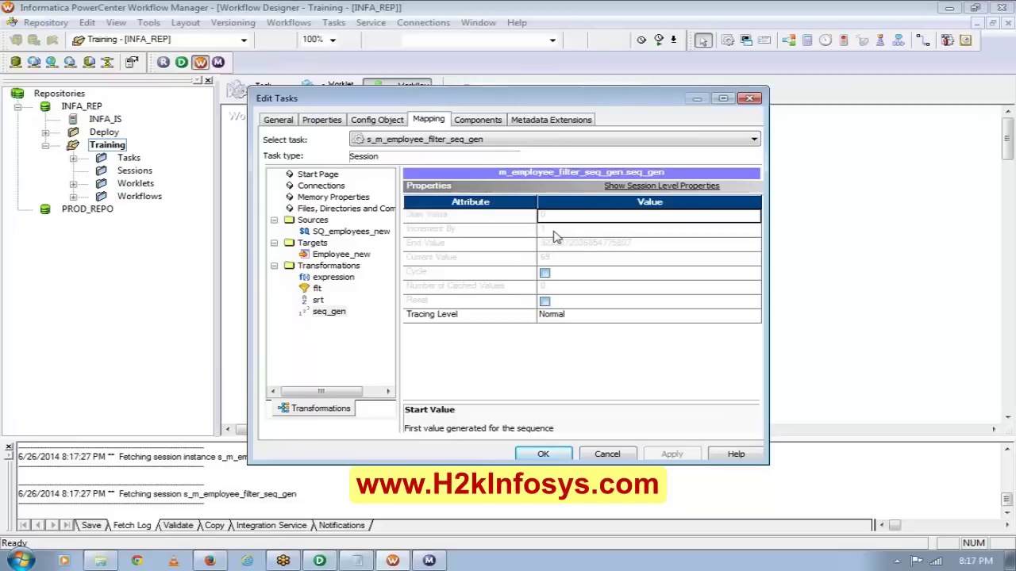
{"action": "left_click", "coordinate": [555, 230]}
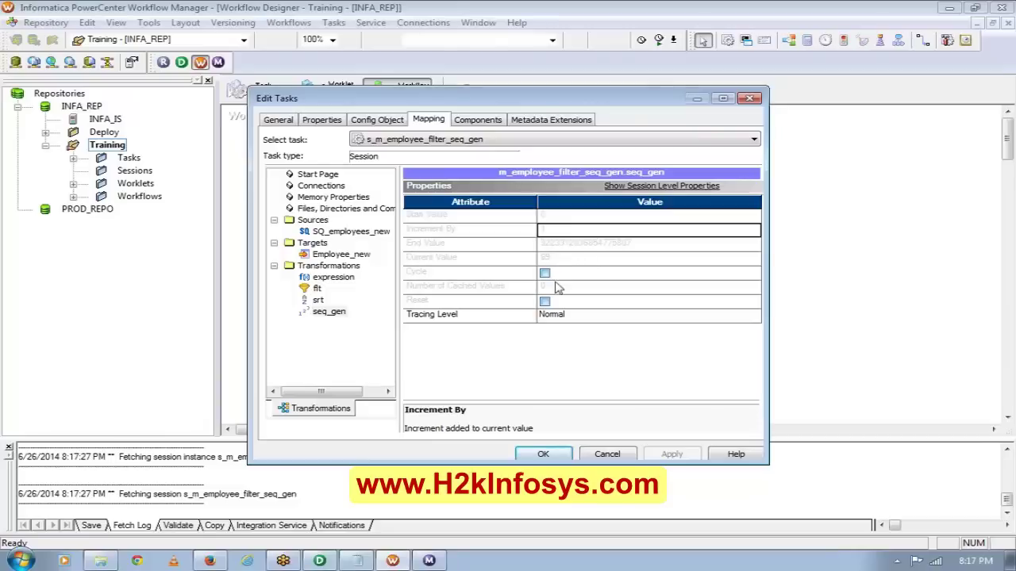
Switch back to Workflow Monitor and run the s_m_employee_filter_seq_gen session again.
{"action": "left_click", "coordinate": [428, 561]}
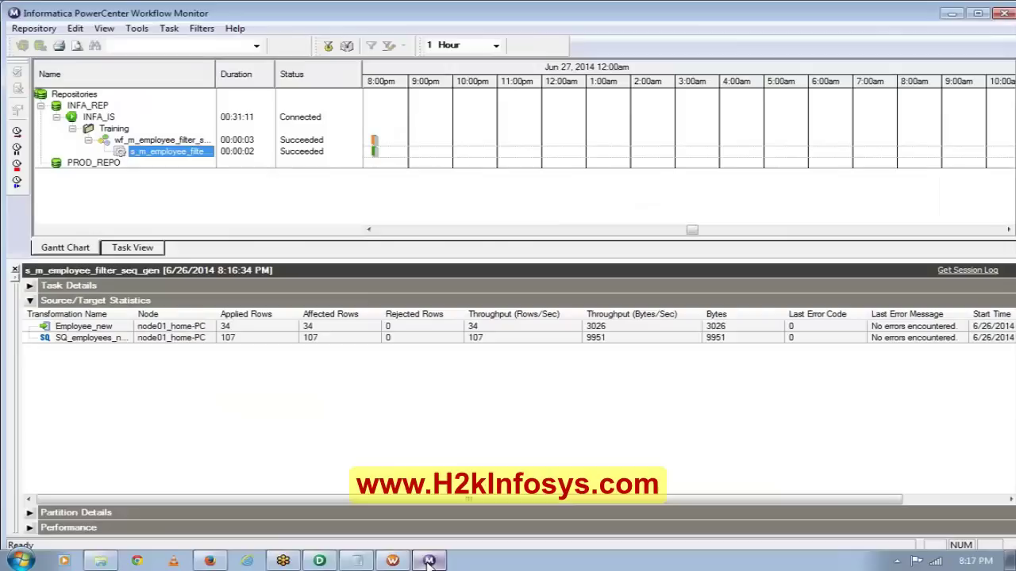
{"action": "right_click", "coordinate": [193, 155]}
{"action": "left_click", "coordinate": [234, 178]}
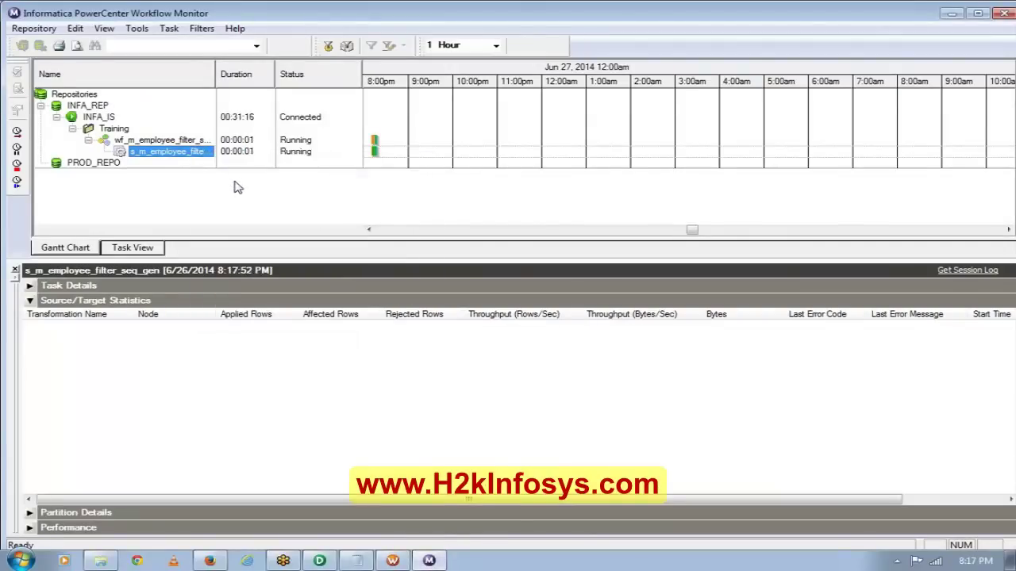
Return to the C:\Tgtfiles folder in File Explorer and open employee_new_seq to check the SL_NO values from the latest run.
{"action": "left_click", "coordinate": [330, 561]}
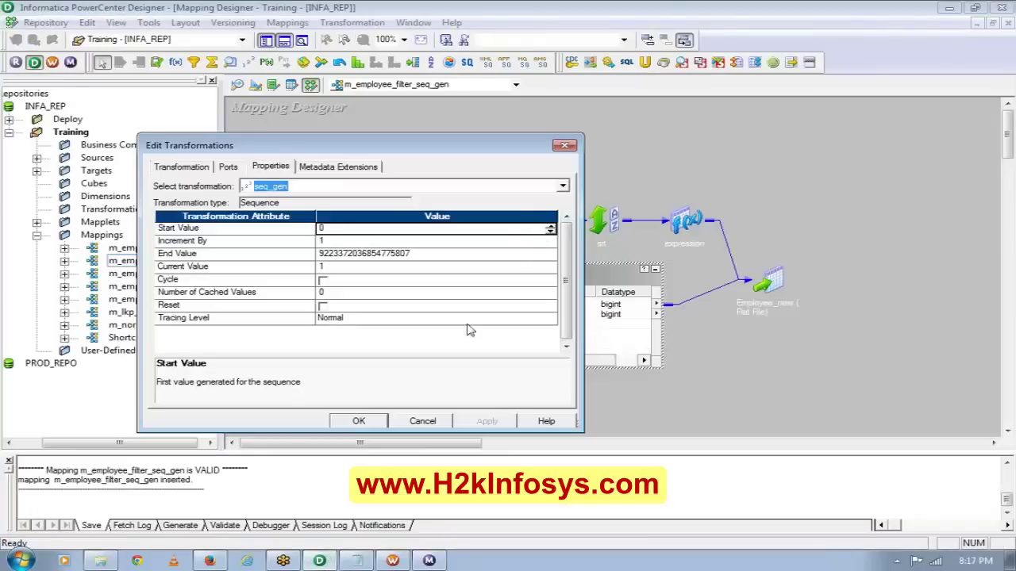
{"action": "left_click", "coordinate": [356, 561]}
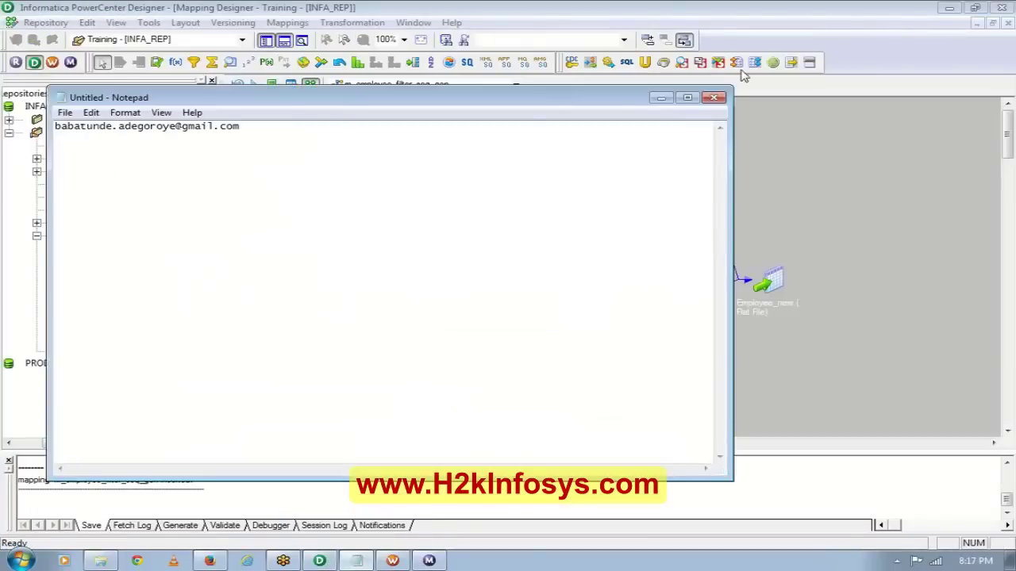
{"action": "left_click", "coordinate": [662, 98]}
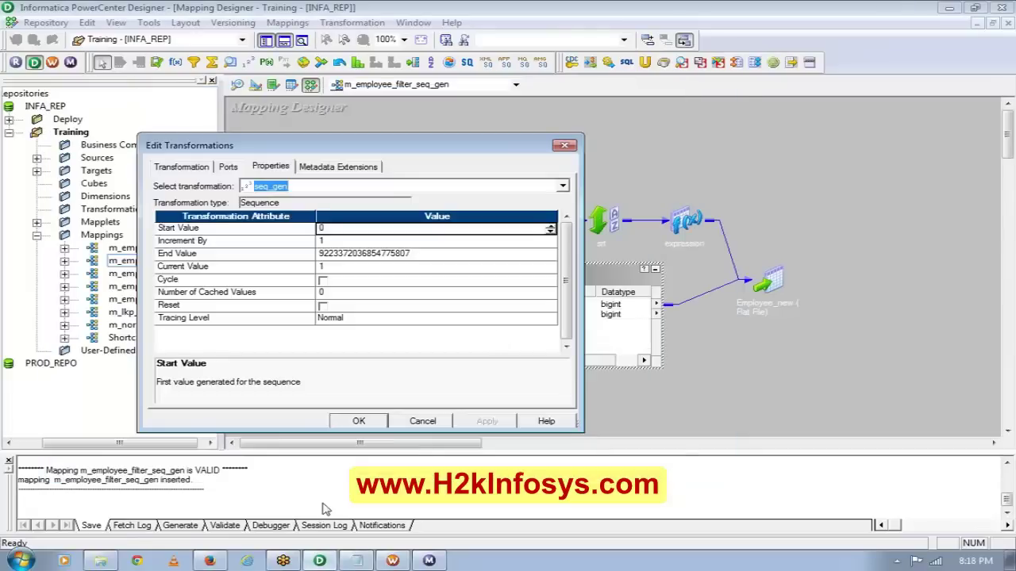
{"action": "left_click", "coordinate": [101, 561]}
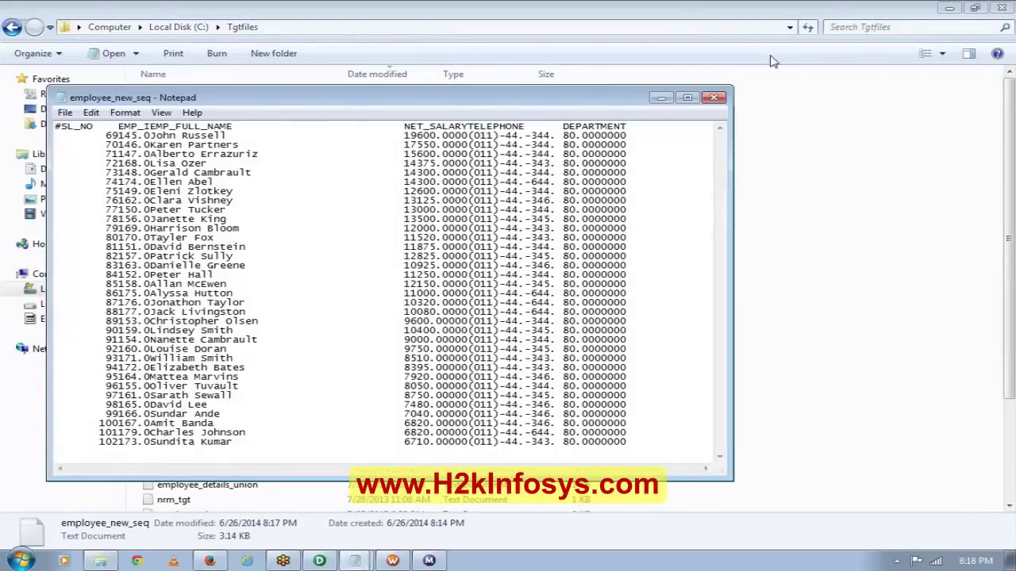
Close the employee_new_seq file, switch to Workflow Manager, and disconnect and reopen the Training folder.
{"action": "left_click", "coordinate": [713, 97]}
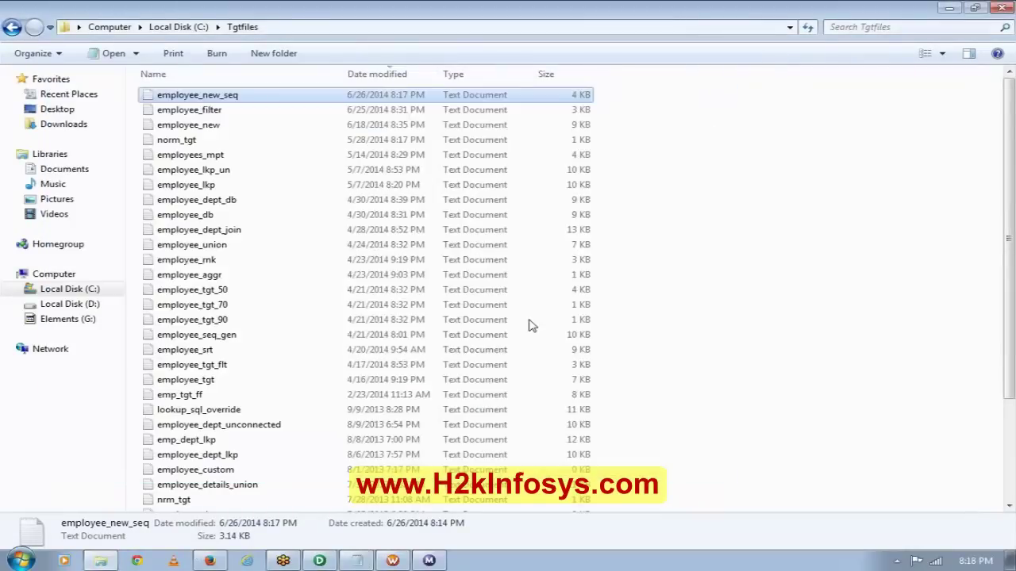
{"action": "left_click", "coordinate": [393, 561]}
{"action": "left_click", "coordinate": [608, 453]}
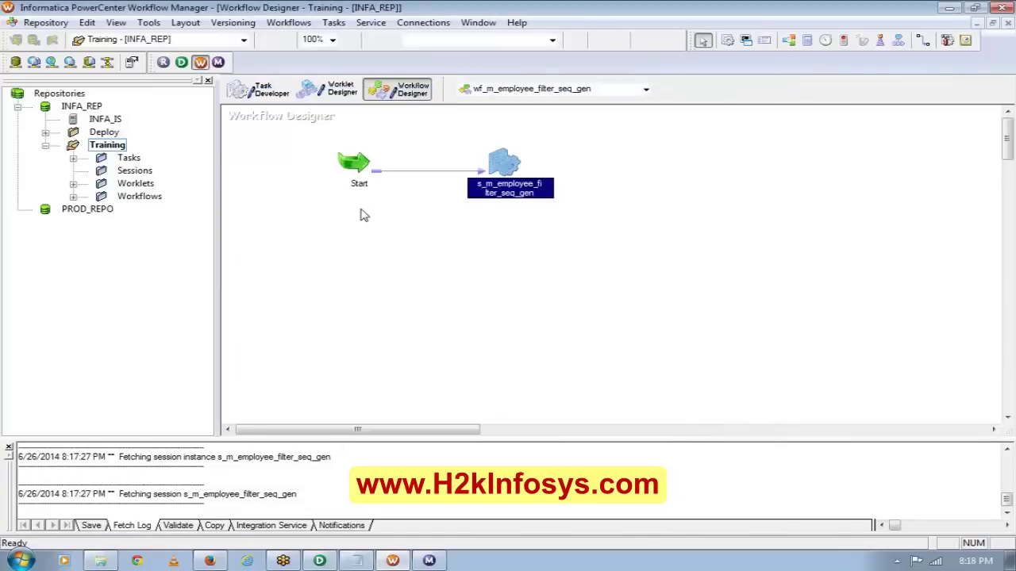
{"action": "right_click", "coordinate": [101, 147]}
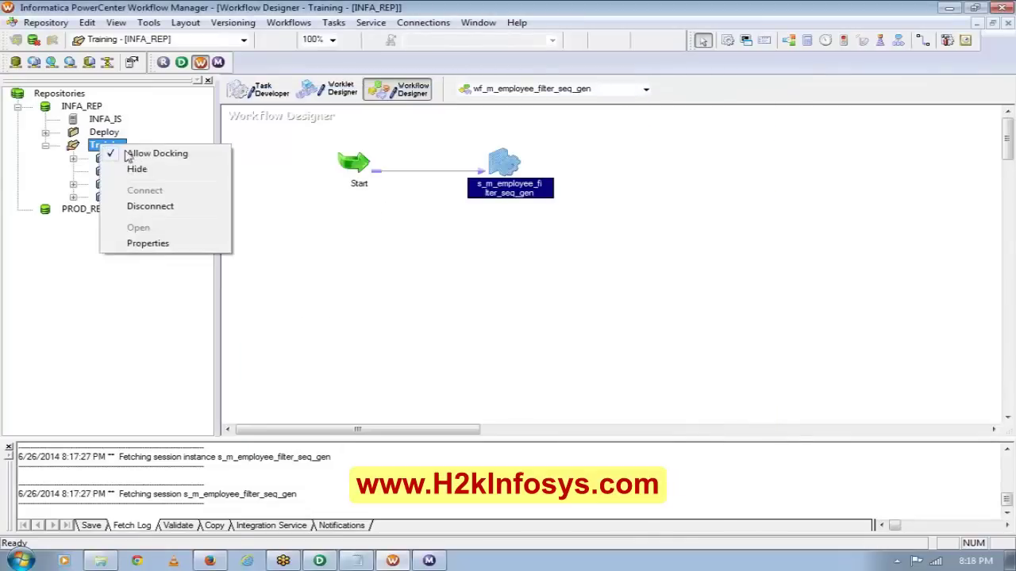
{"action": "left_click", "coordinate": [147, 205]}
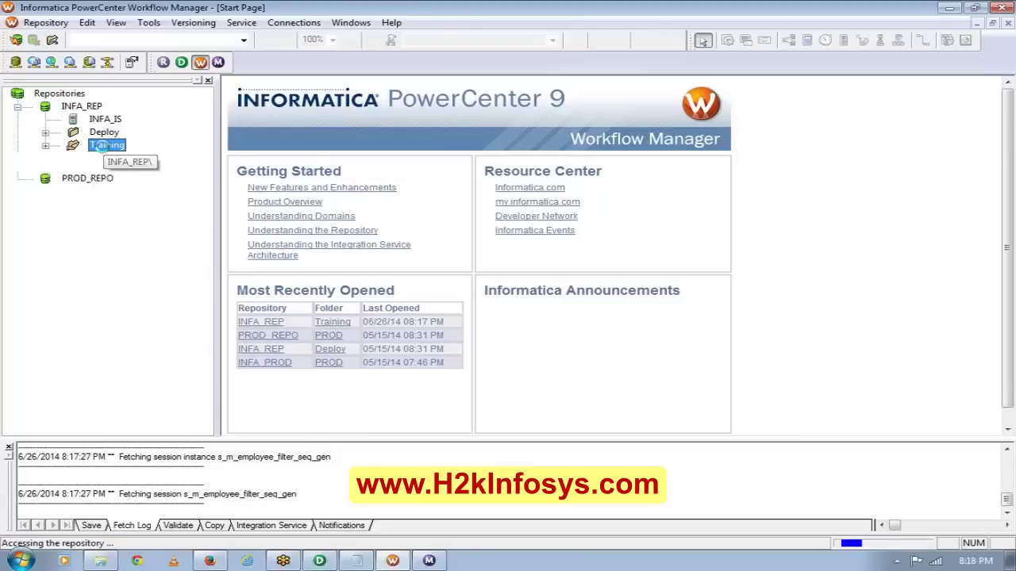
{"action": "double_click", "coordinate": [101, 146]}
Open the s_m_employee_filter_seq_gen session's mapping settings and check seq_gen's Current Value.
{"action": "left_click", "coordinate": [502, 162]}
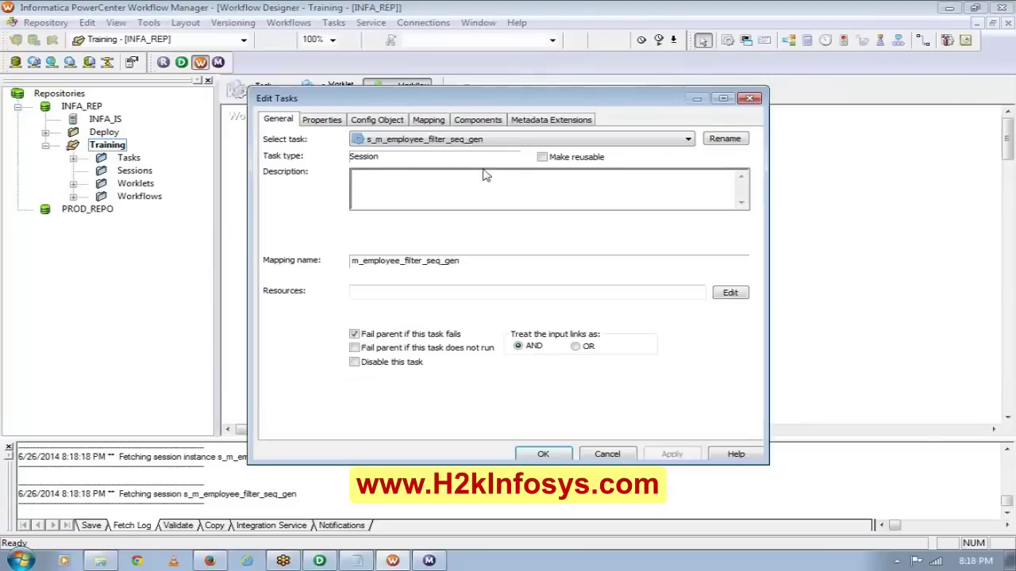
{"action": "left_click", "coordinate": [434, 122]}
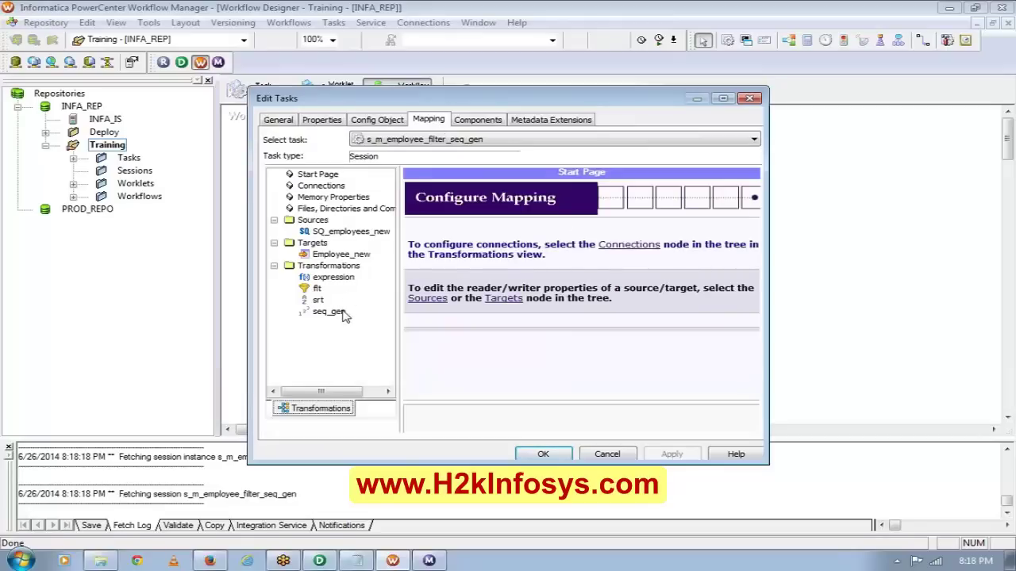
{"action": "left_click", "coordinate": [329, 312]}
{"action": "left_click", "coordinate": [562, 263]}
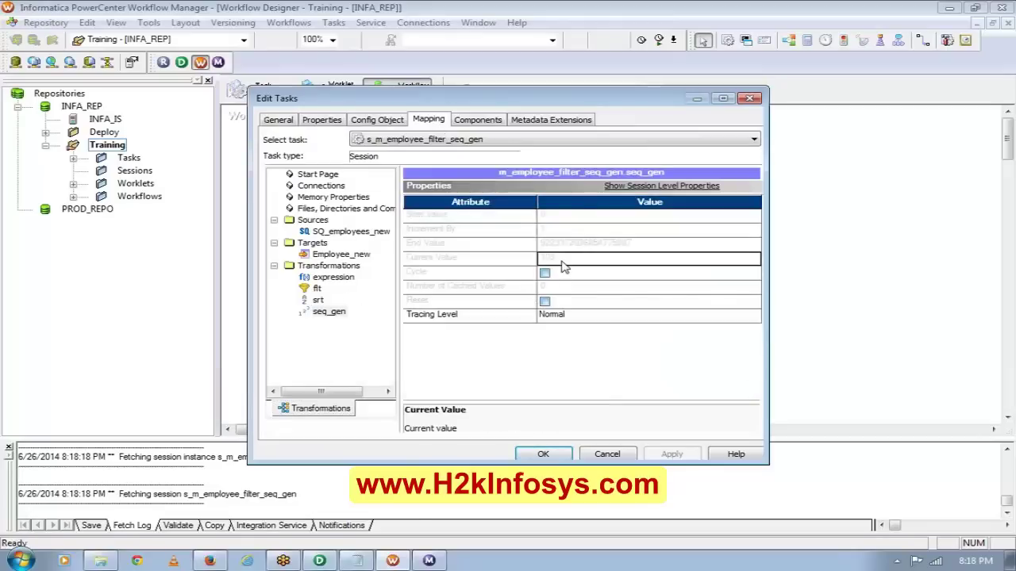
Switch to Designer, close the seq_gen transformation editor, and disconnect and reopen the Training folder to reload the mapping.
{"action": "left_click", "coordinate": [320, 561]}
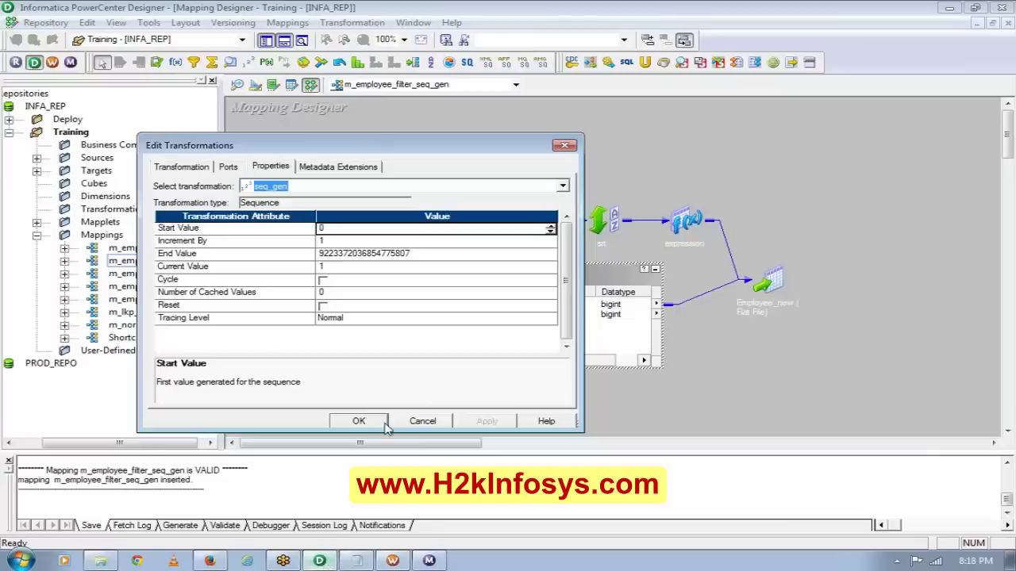
{"action": "left_click", "coordinate": [371, 425]}
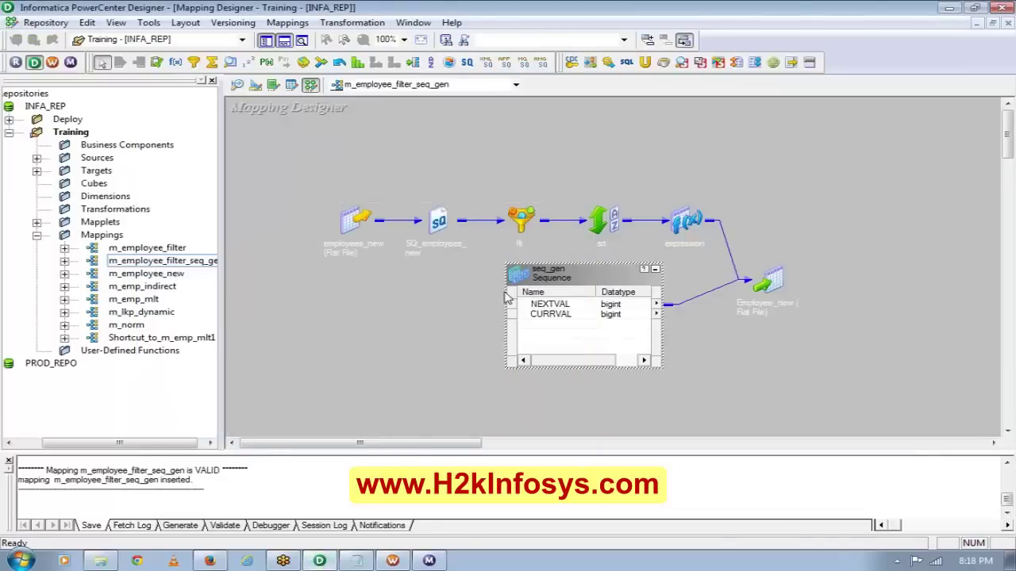
{"action": "key", "text": "ctrl+s"}
{"action": "left_click", "coordinate": [659, 324]}
{"action": "right_click", "coordinate": [71, 132]}
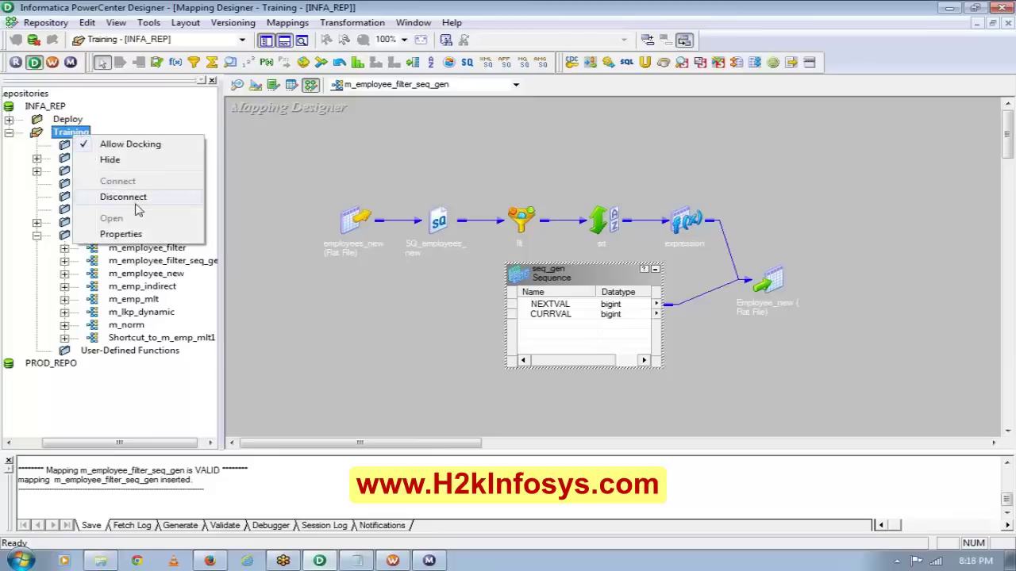
{"action": "left_click", "coordinate": [127, 198]}
{"action": "double_click", "coordinate": [103, 133]}
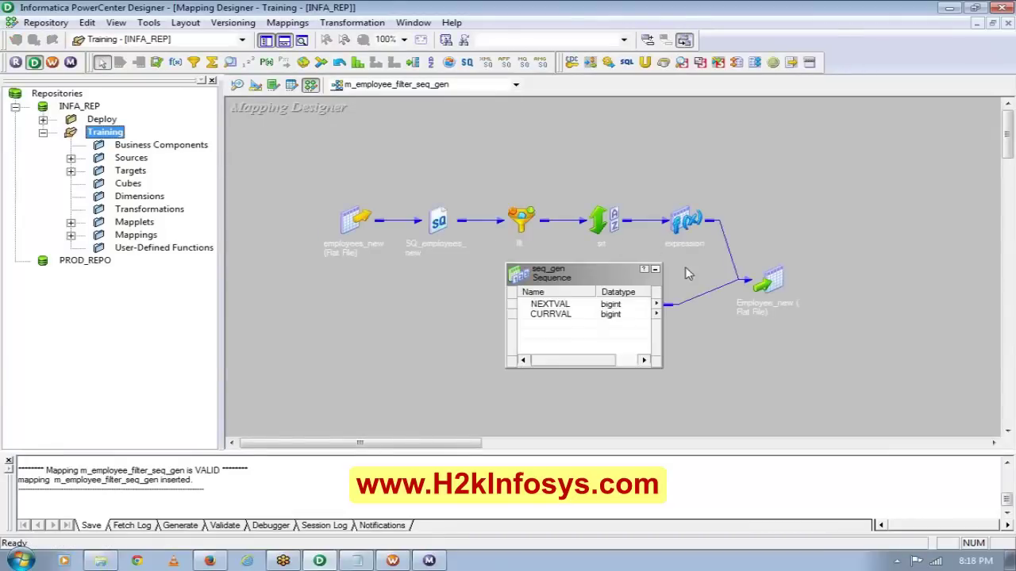
Set seq_gen's Current Value to 1, enable its Reset option, and save the m_employee_filter_seq_gen mapping.
{"action": "double_click", "coordinate": [591, 307]}
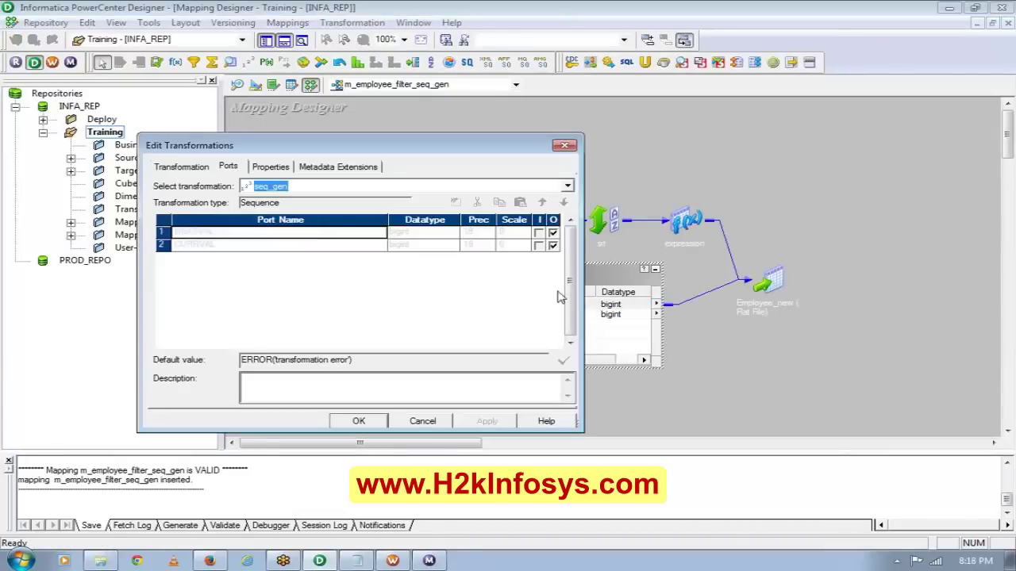
{"action": "left_click", "coordinate": [277, 164]}
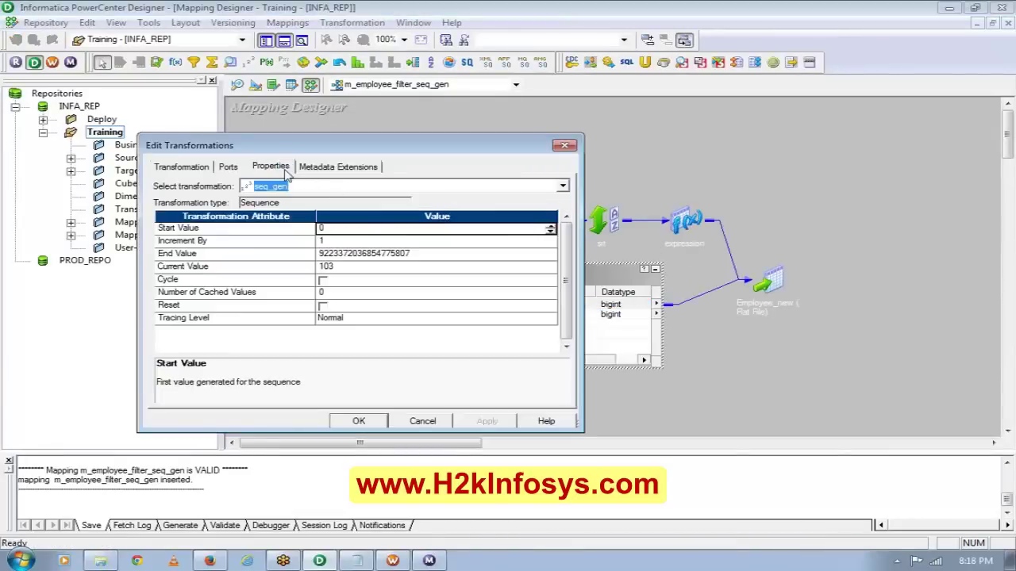
{"action": "left_click", "coordinate": [397, 270]}
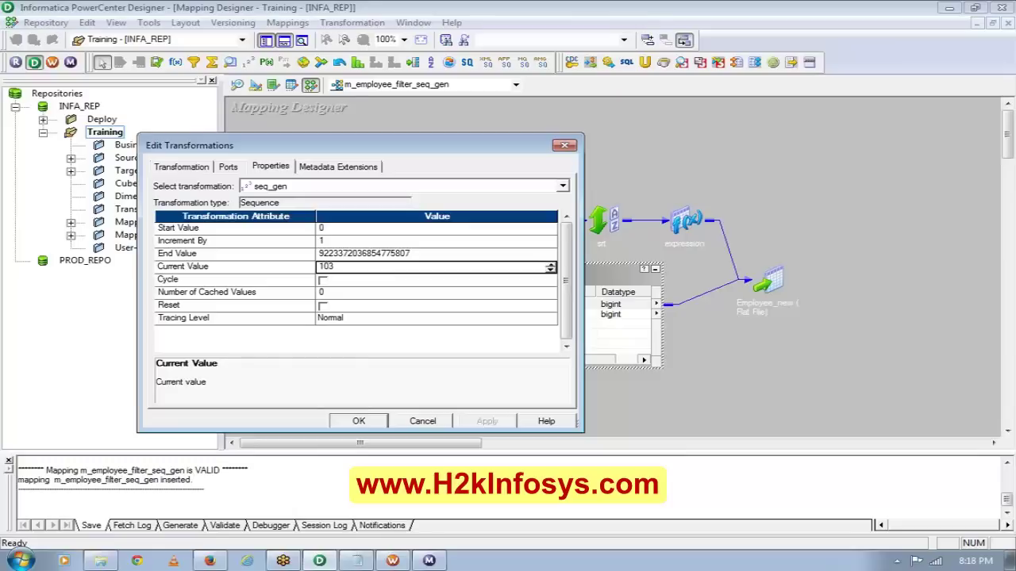
{"action": "key", "text": "BackSpace"}
{"action": "key", "text": "BackSpace"}
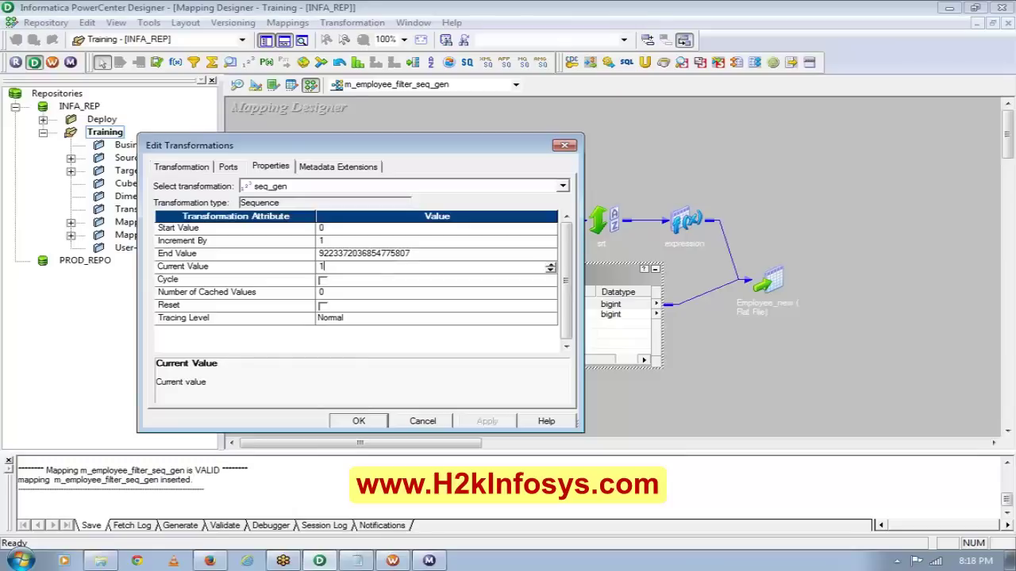
{"action": "left_click", "coordinate": [323, 307]}
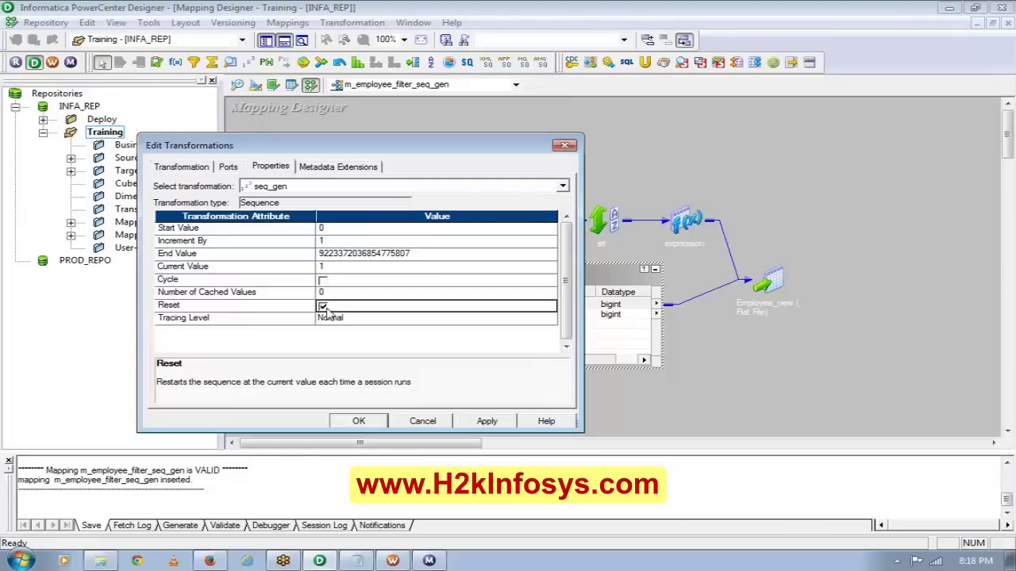
{"action": "left_click", "coordinate": [373, 427]}
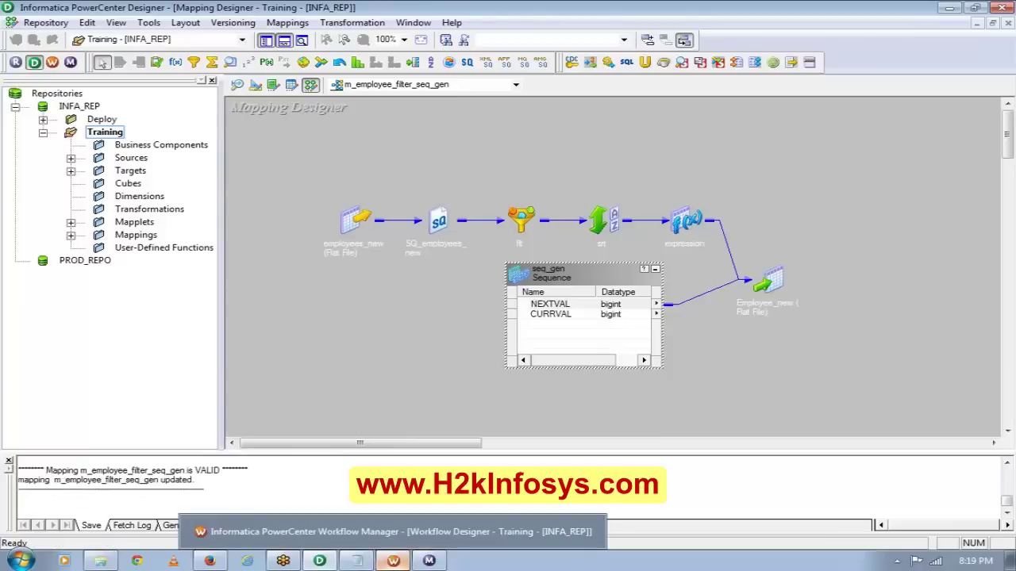
Switch to Workflow Manager, refresh the mapping of the s_m_employee_filter_seq_gen session, and save the workflow.
{"action": "left_click", "coordinate": [392, 561]}
{"action": "left_click", "coordinate": [545, 454]}
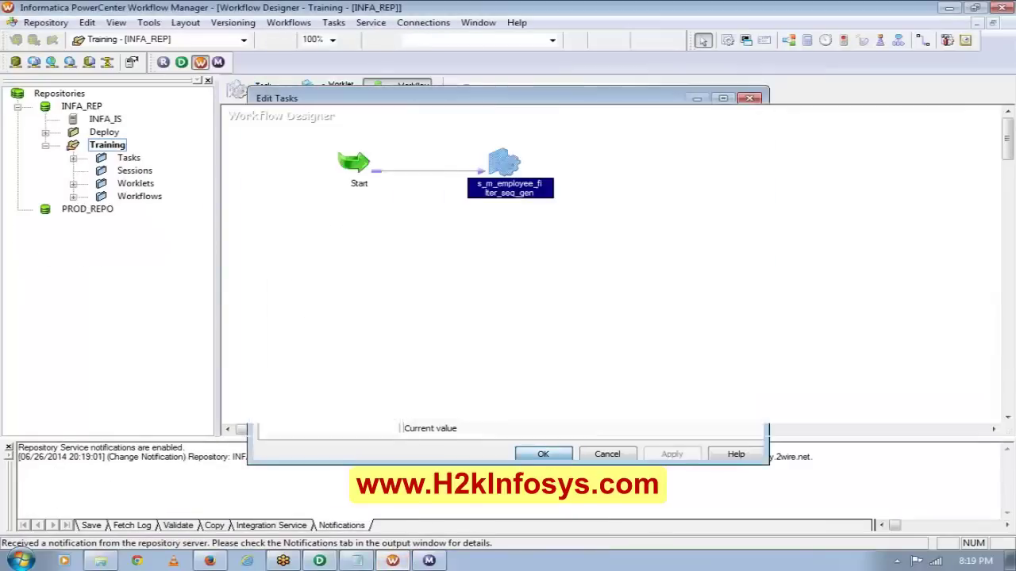
{"action": "right_click", "coordinate": [504, 161]}
{"action": "left_click", "coordinate": [571, 302]}
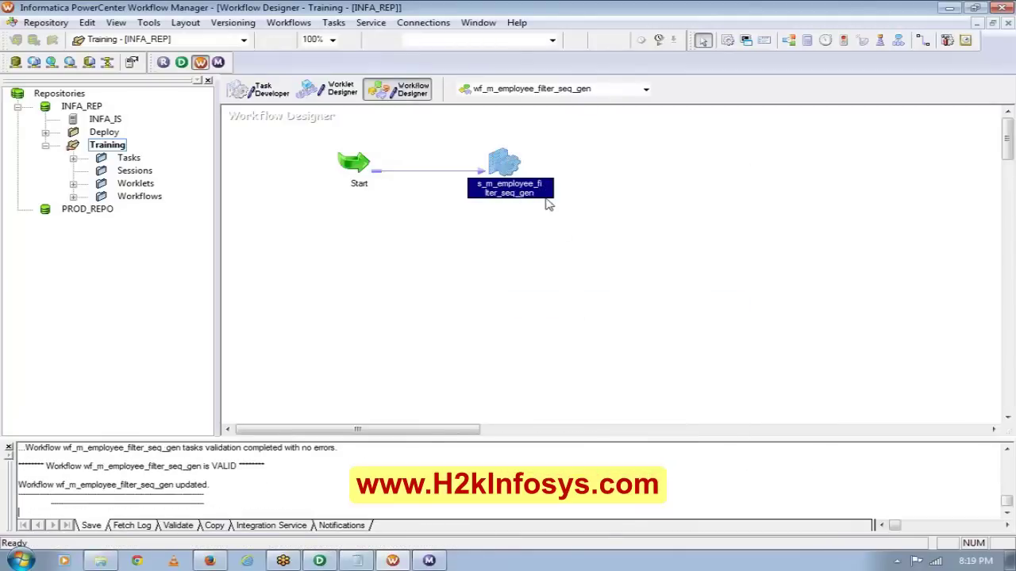
Inspect seq_gen's Current Value and Reset attributes in the refreshed session's mapping settings.
{"action": "double_click", "coordinate": [507, 165]}
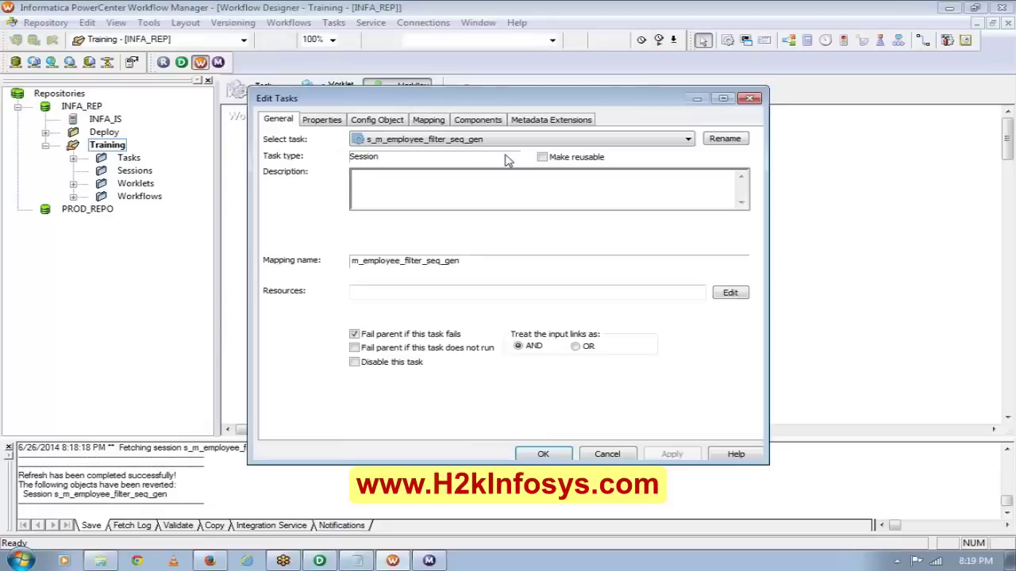
{"action": "left_click", "coordinate": [441, 120]}
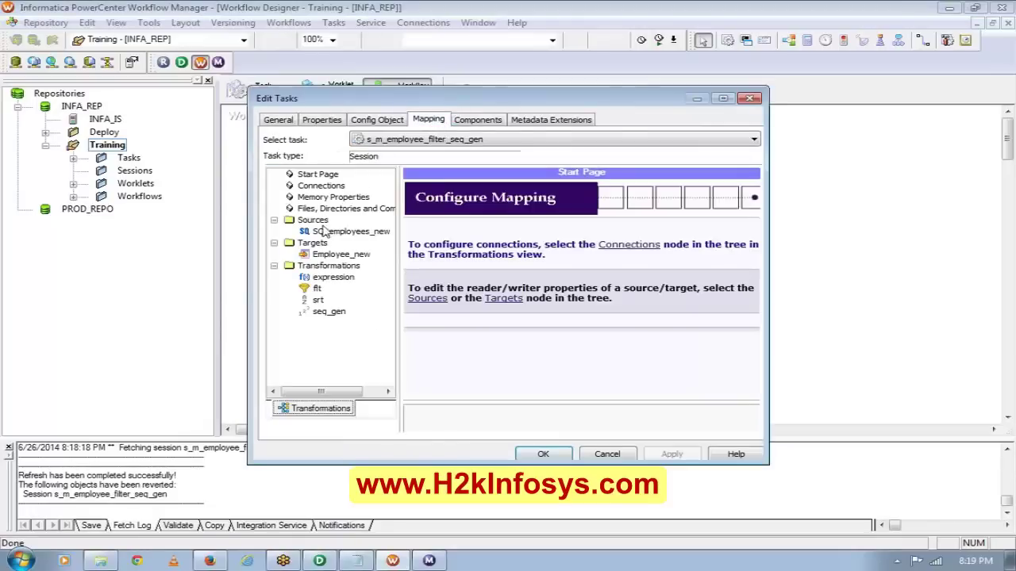
{"action": "left_click", "coordinate": [321, 312]}
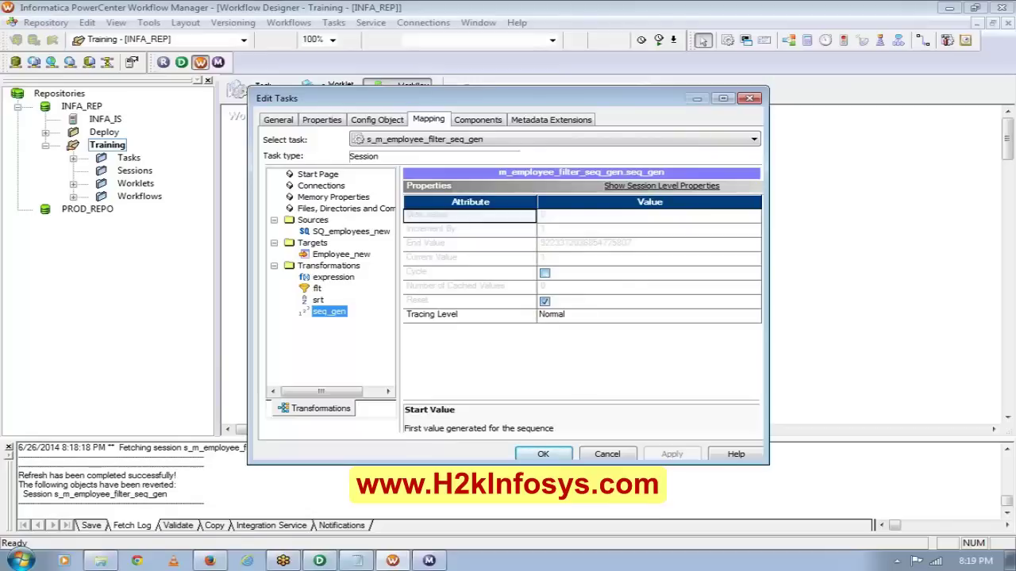
{"action": "left_click", "coordinate": [543, 454]}
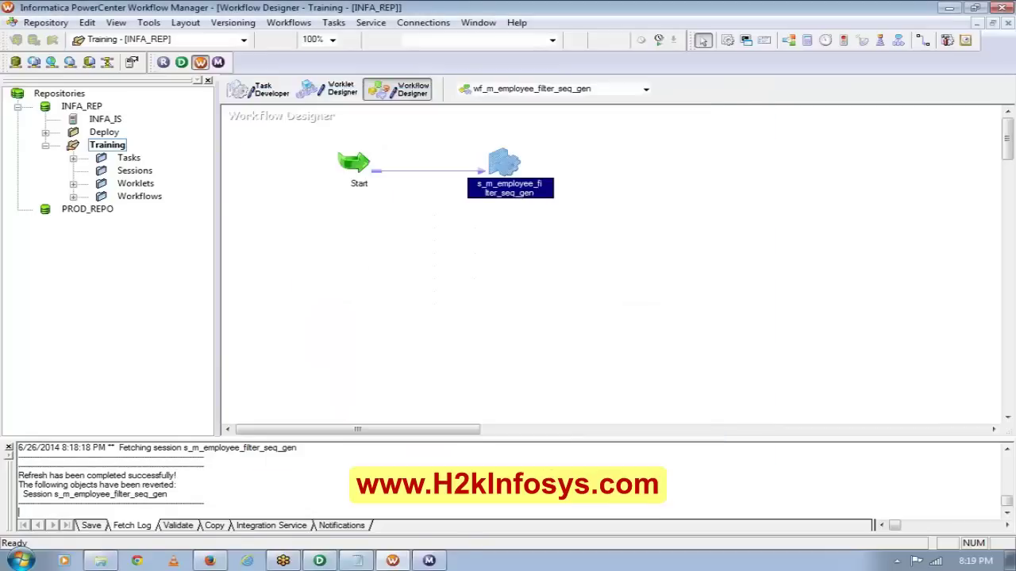
Rerun the s_m_employee_filter_seq_gen session in Workflow Monitor and check the SL_NO values in C:\Tgtfiles's employee_new_seq file.
{"action": "left_click", "coordinate": [429, 560]}
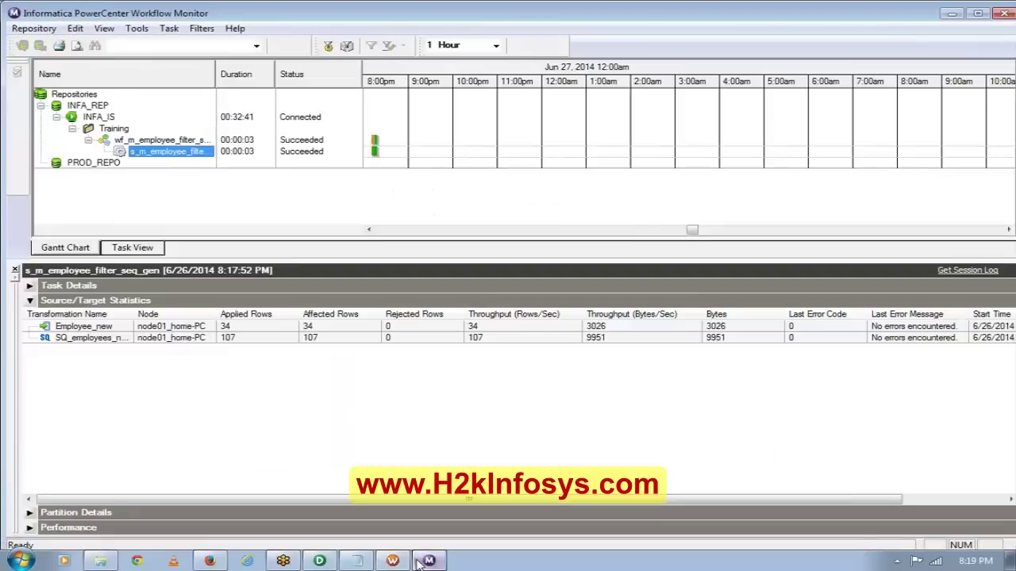
{"action": "right_click", "coordinate": [169, 154]}
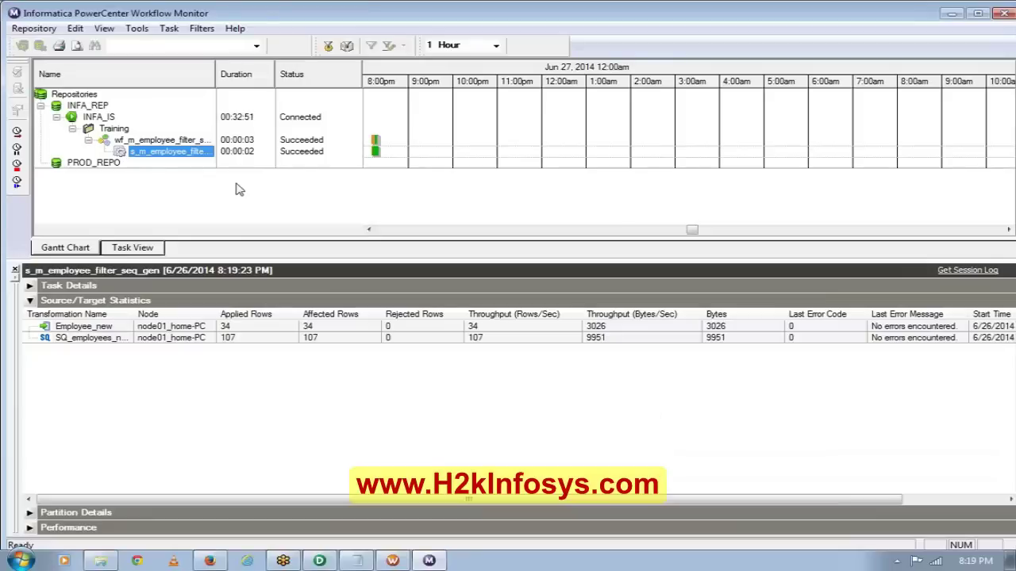
{"action": "left_click", "coordinate": [101, 561]}
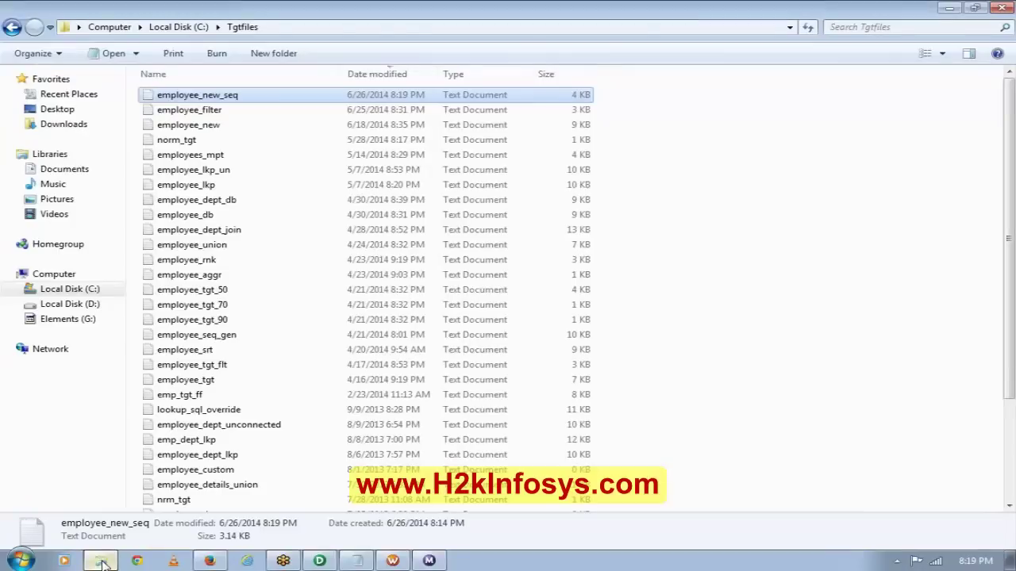
{"action": "double_click", "coordinate": [246, 96]}
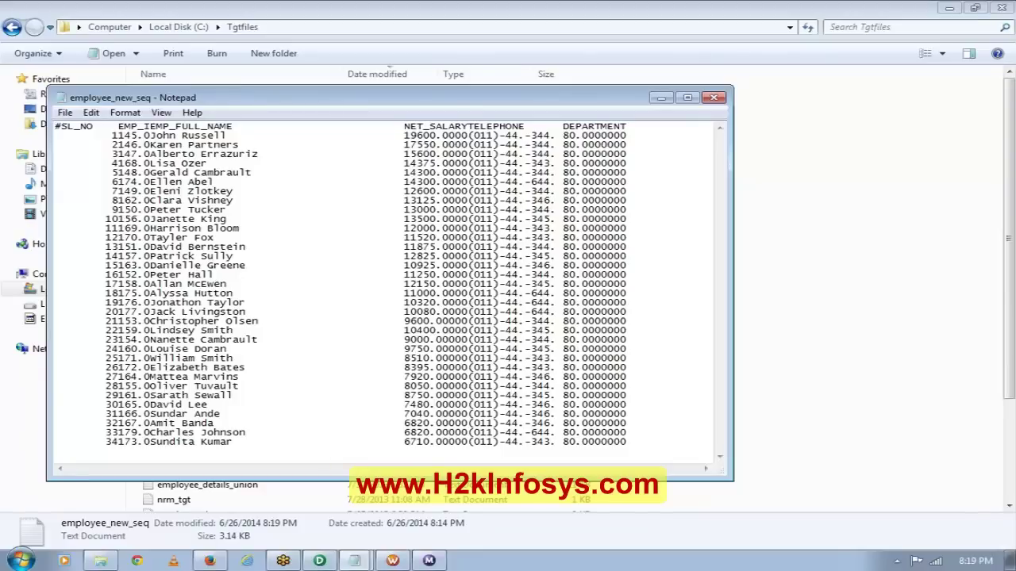
{"action": "left_click", "coordinate": [713, 97]}
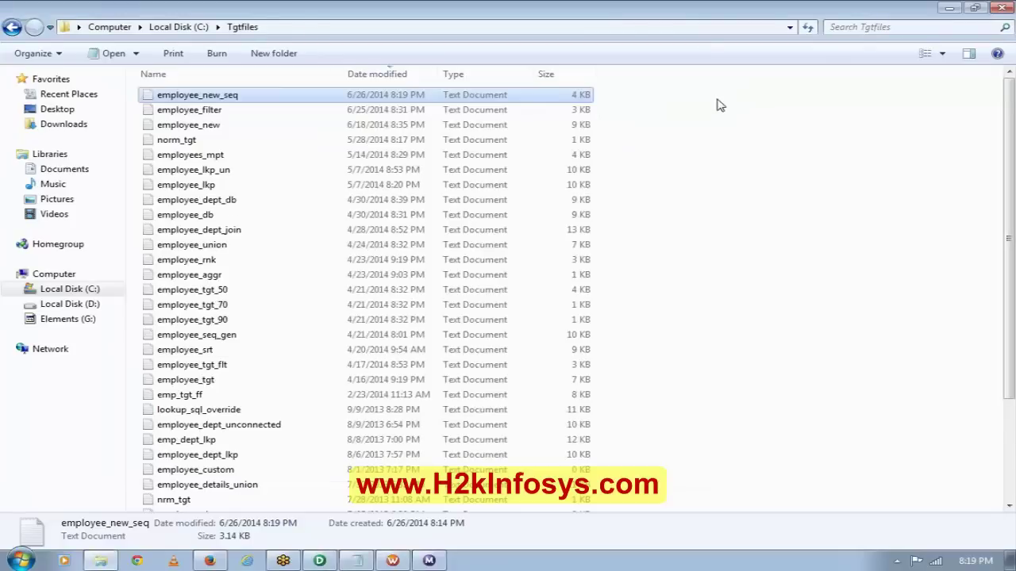
Restart the session once more in Workflow Monitor and reopen employee_new_seq to compare its SL_NO numbering with the previous run.
{"action": "left_click", "coordinate": [430, 561]}
{"action": "right_click", "coordinate": [182, 151]}
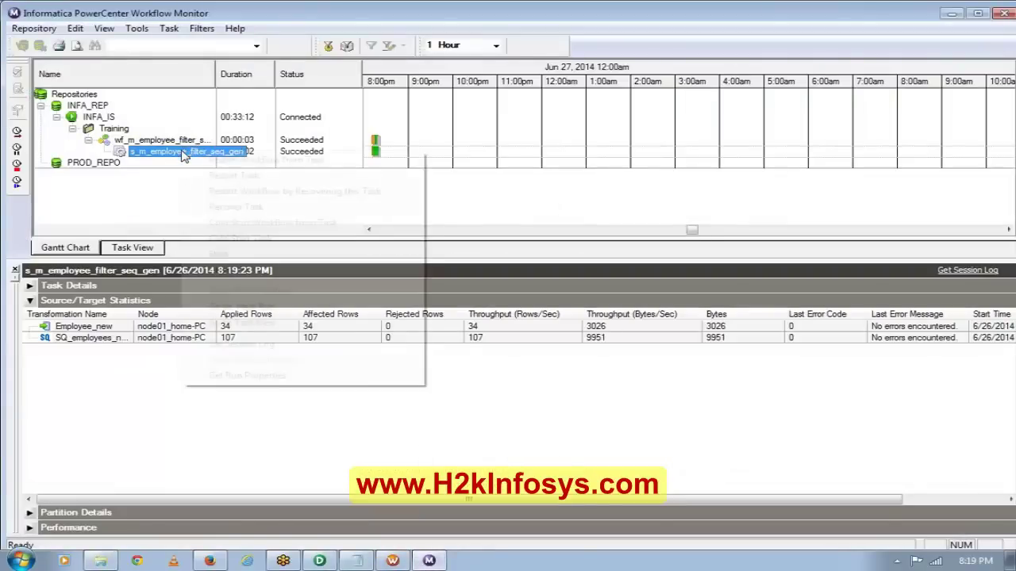
{"action": "left_click", "coordinate": [226, 176]}
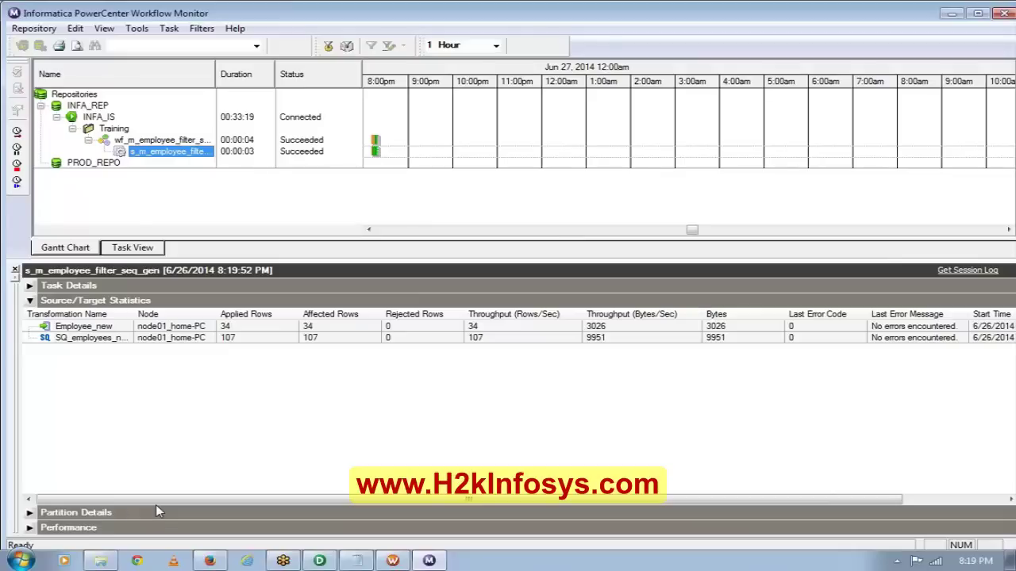
{"action": "left_click", "coordinate": [101, 561]}
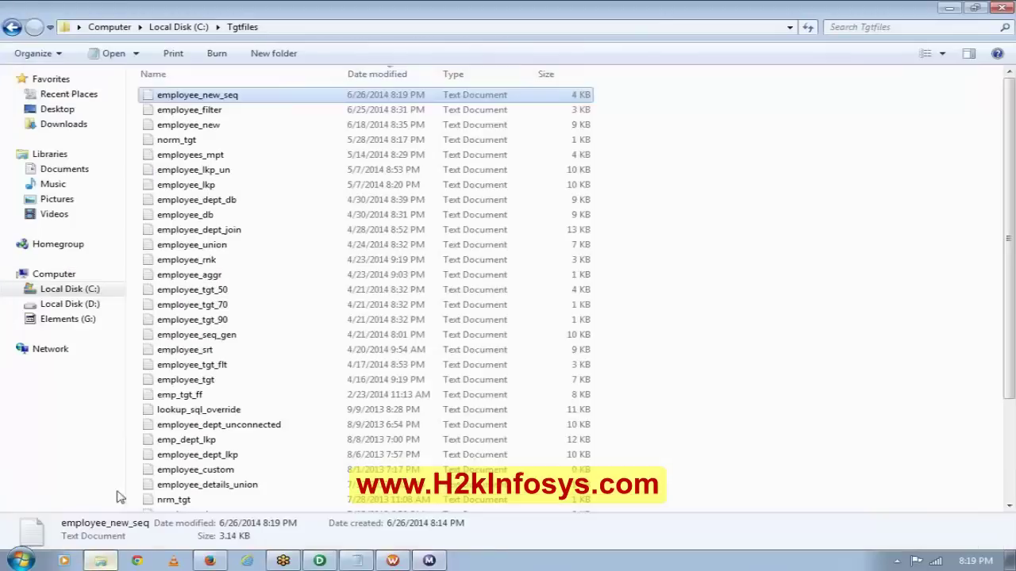
{"action": "double_click", "coordinate": [214, 95]}
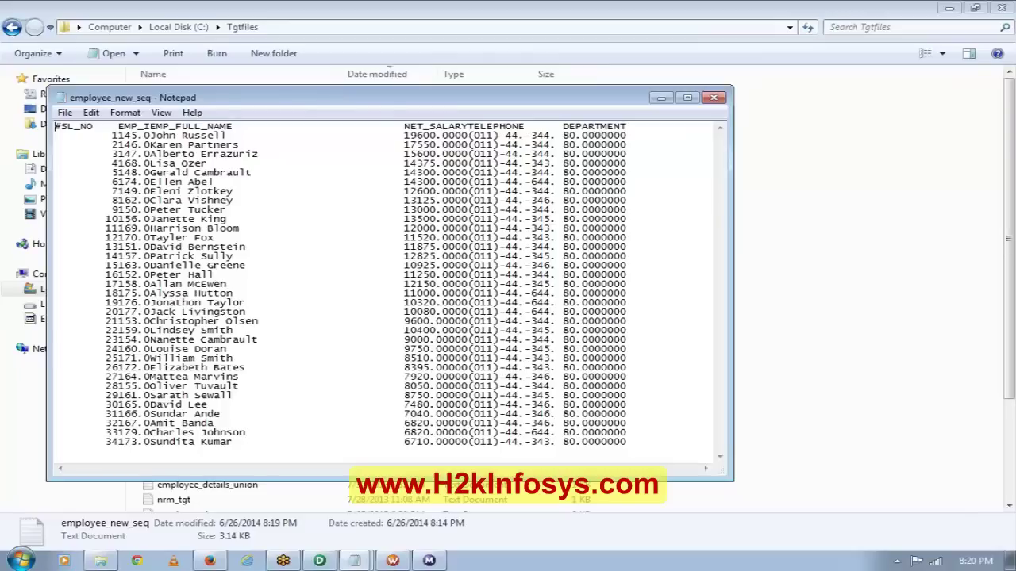
{"action": "left_click_drag", "start_coordinate": [106, 442], "coordinate": [117, 443]}
{"action": "left_click", "coordinate": [714, 97]}
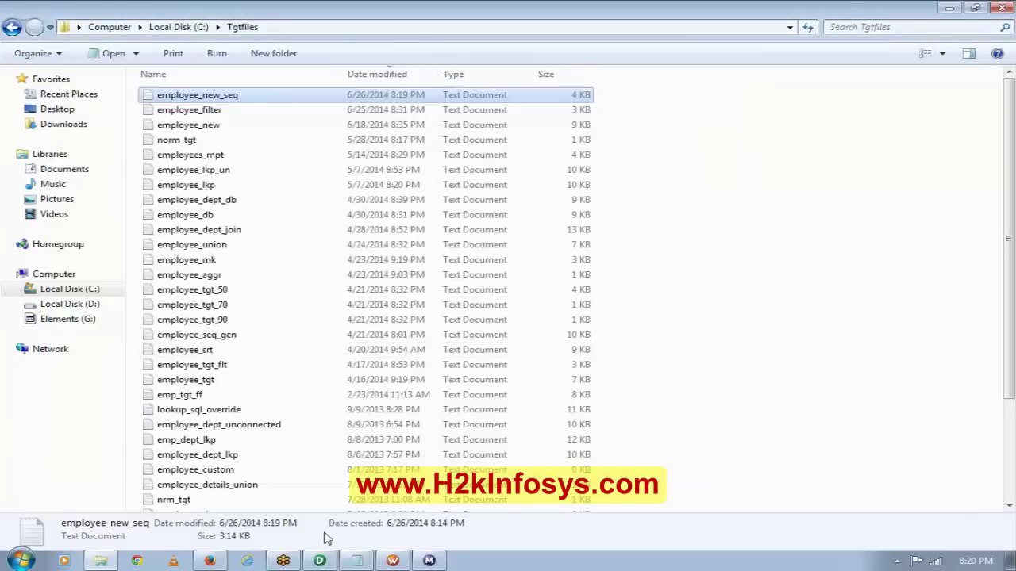
In PowerCenter Designer, set the seq_gen transformation's Increment By to 2 and save the mapping.
{"action": "left_click", "coordinate": [320, 561]}
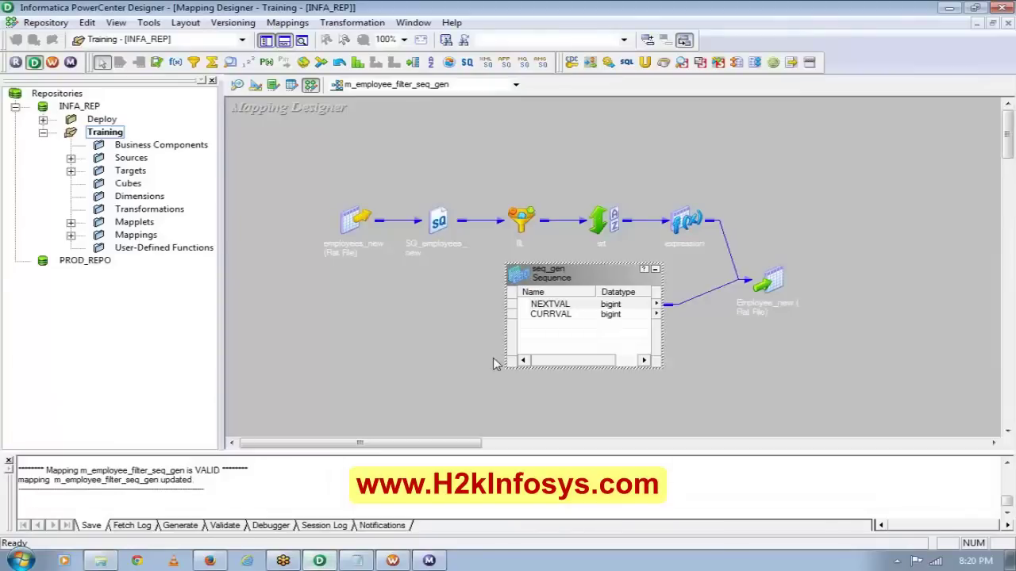
{"action": "double_click", "coordinate": [573, 315]}
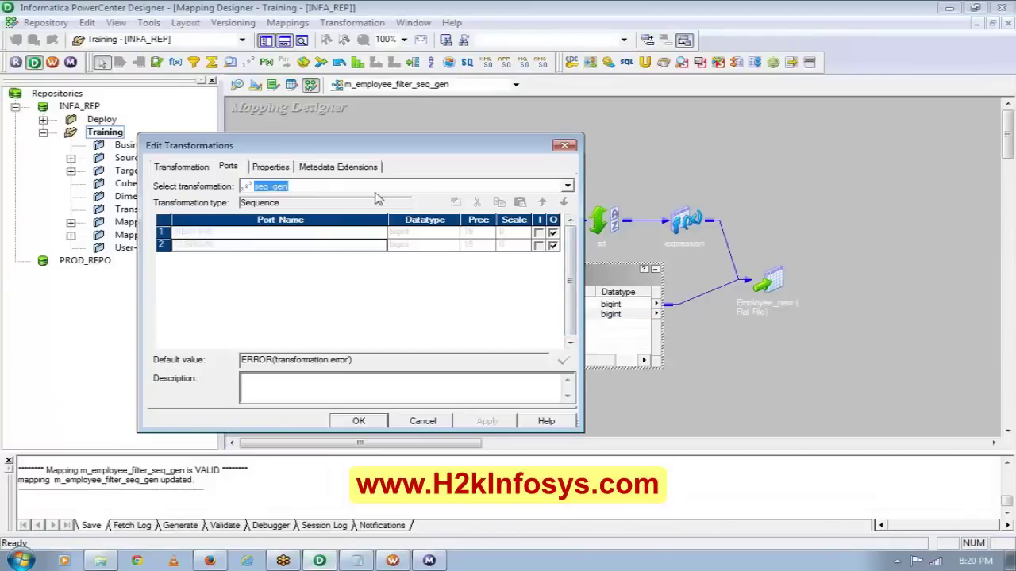
{"action": "left_click", "coordinate": [277, 168]}
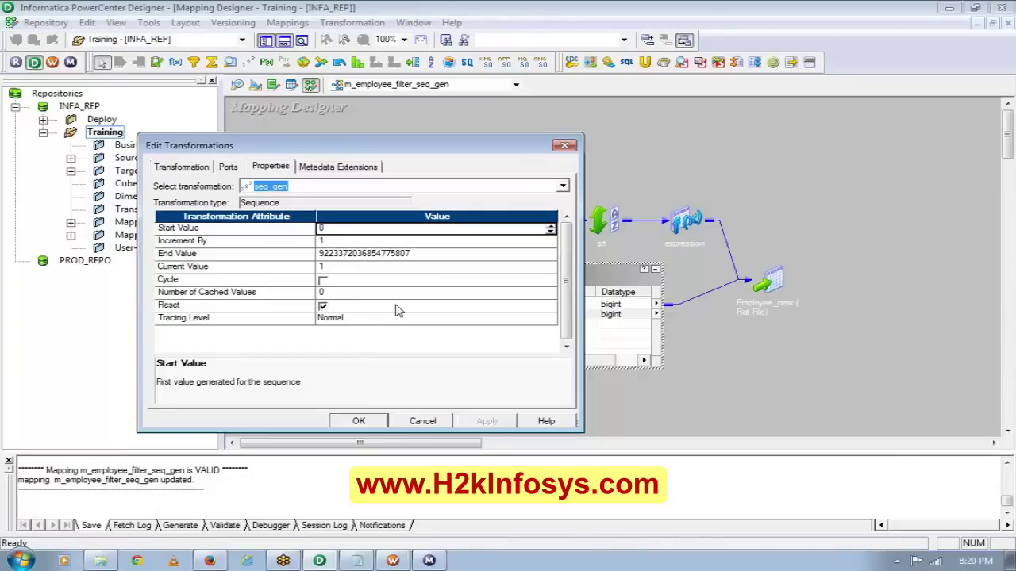
{"action": "left_click", "coordinate": [335, 244]}
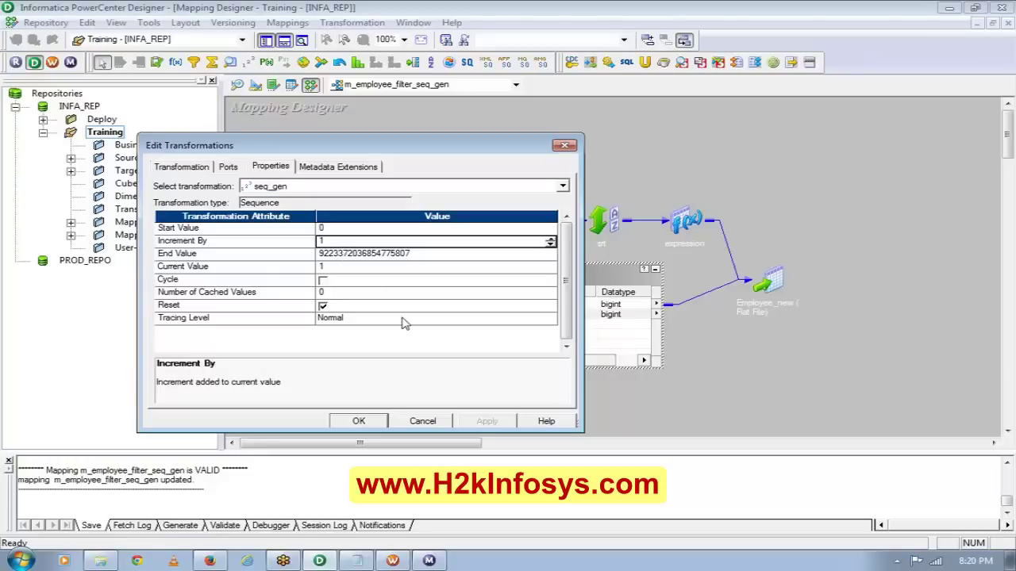
{"action": "type", "text": "2"}
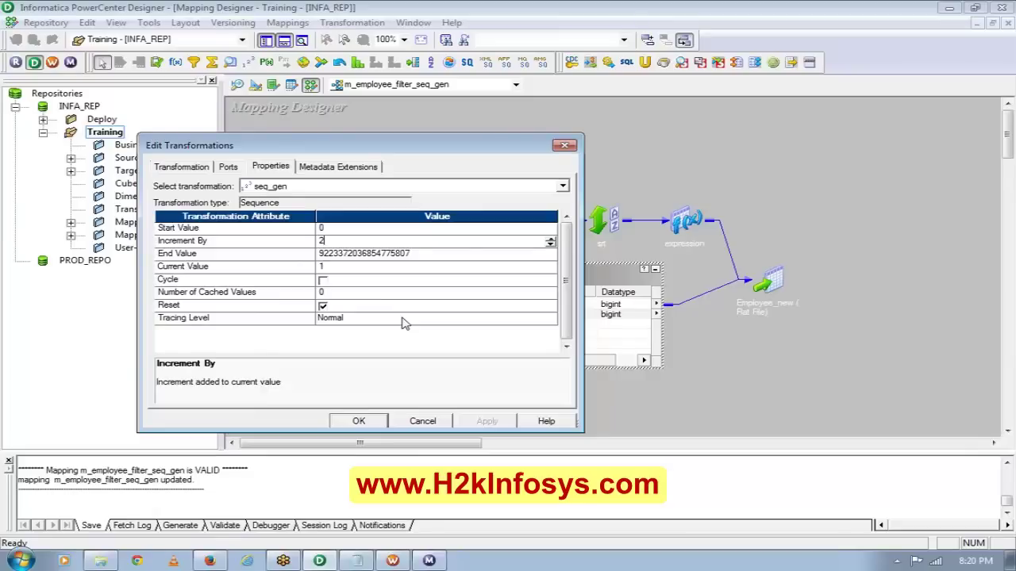
{"action": "left_click", "coordinate": [359, 422]}
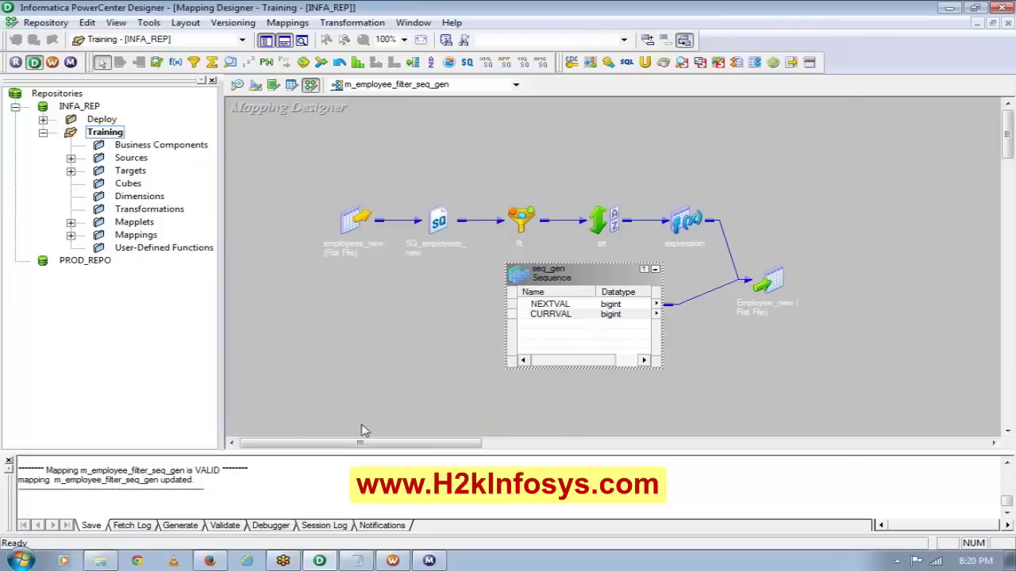
Switch to Workflow Manager, refresh the session's mapping to pick up the new increment, and save the workflow.
{"action": "left_click", "coordinate": [429, 561]}
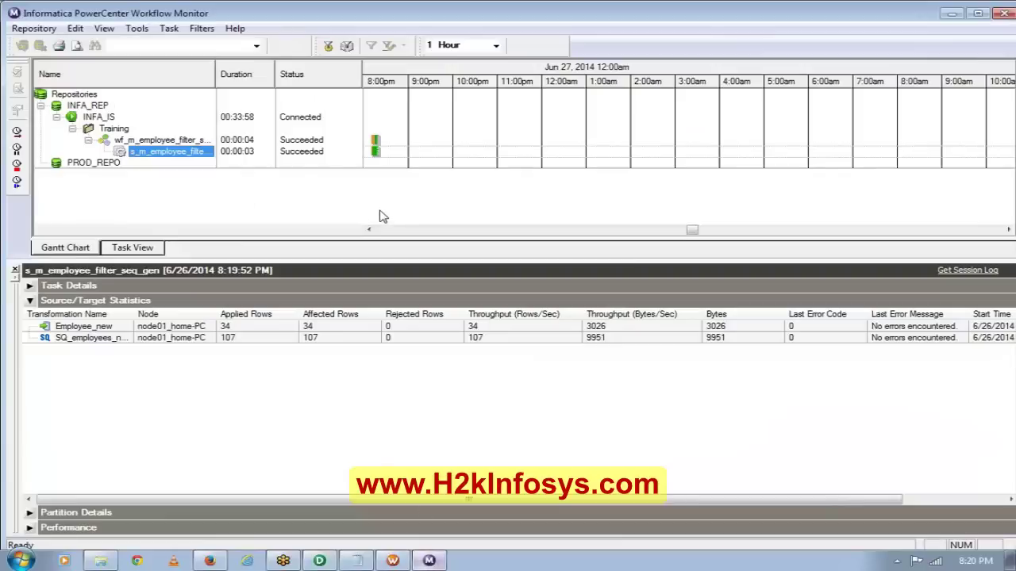
{"action": "left_click", "coordinate": [392, 561]}
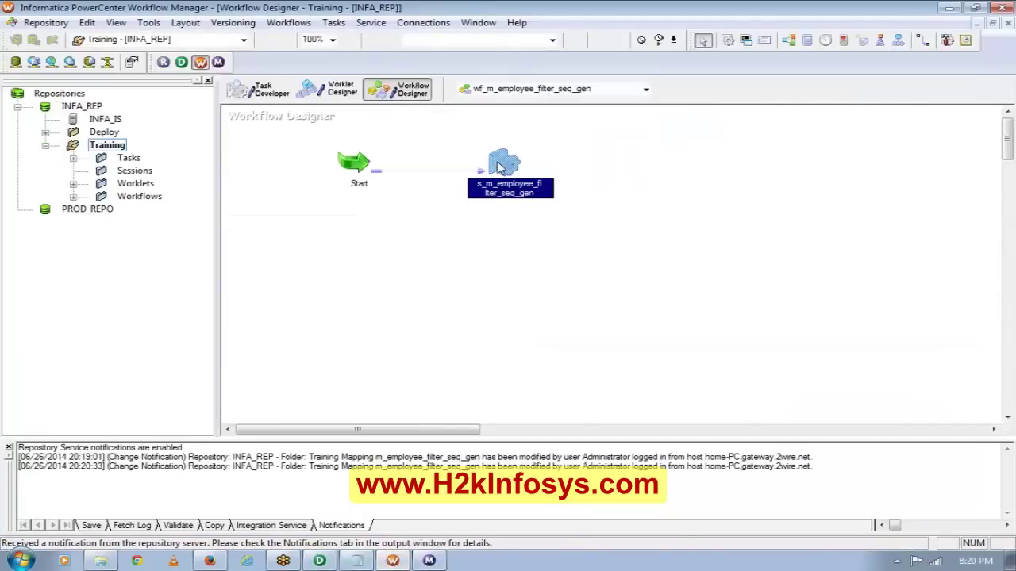
{"action": "right_click", "coordinate": [500, 166]}
{"action": "left_click", "coordinate": [539, 304]}
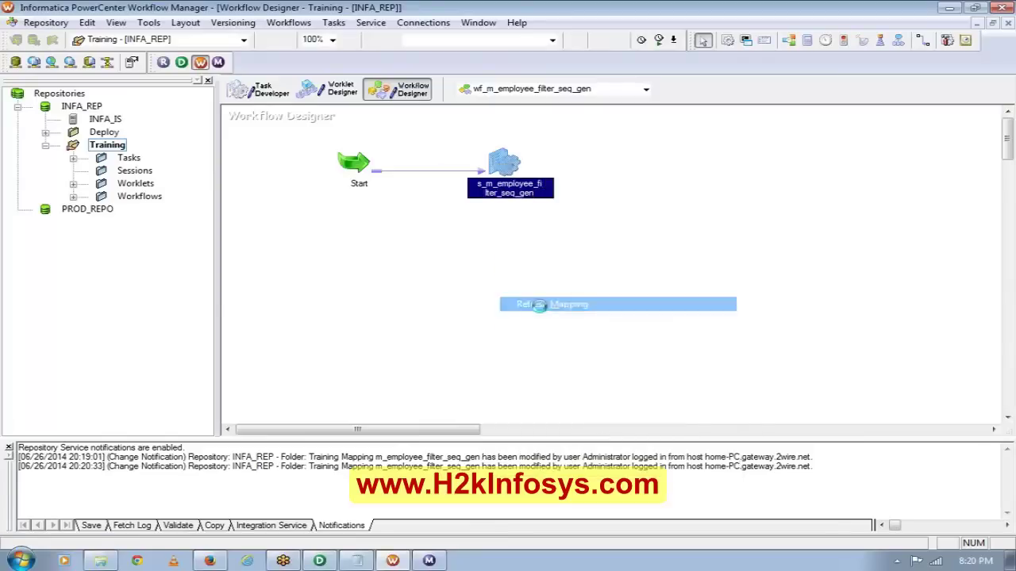
{"action": "key", "text": "ctrl+s"}
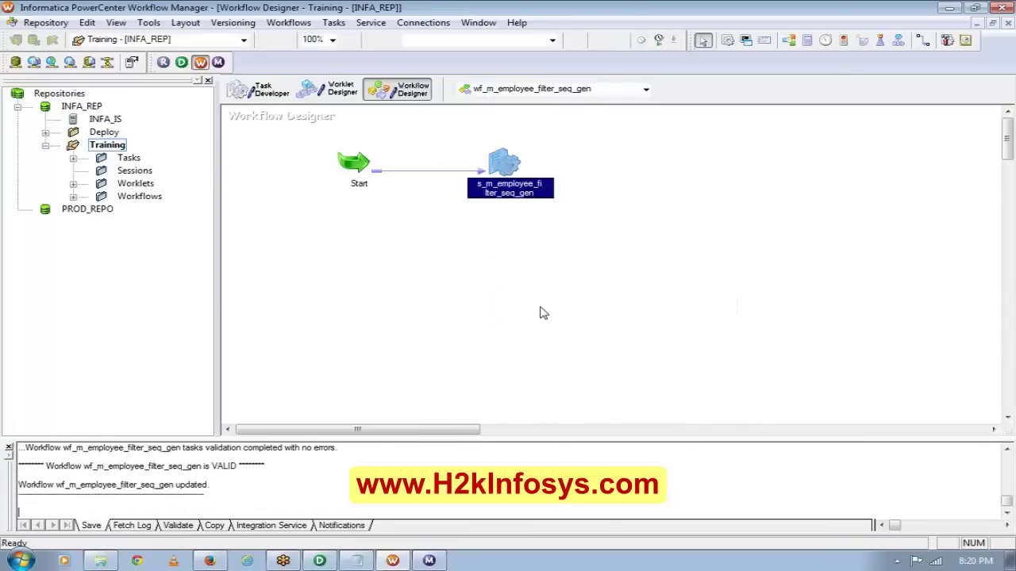
Start the s_m_employee_filter_seq_gen task and examine the SL_NO increments in the employee_new_seq file in C:\Tgtfiles.
{"action": "right_click", "coordinate": [499, 161]}
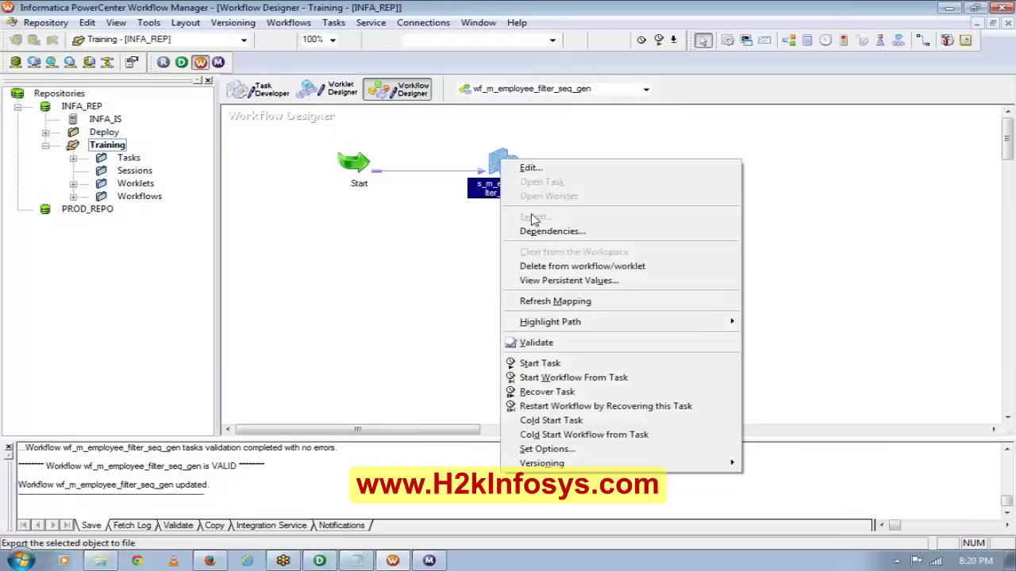
{"action": "left_click", "coordinate": [540, 363]}
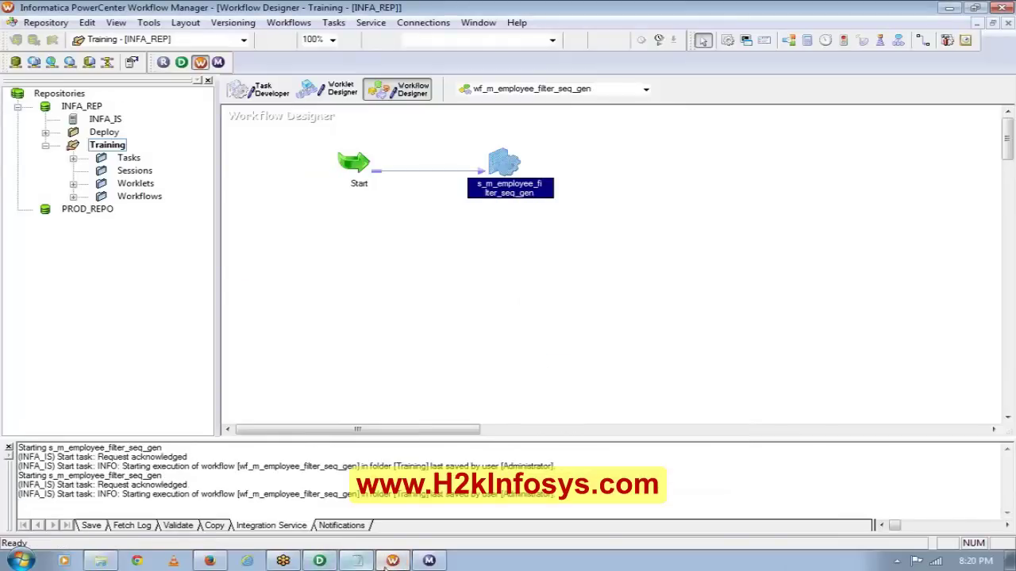
{"action": "left_click", "coordinate": [429, 562]}
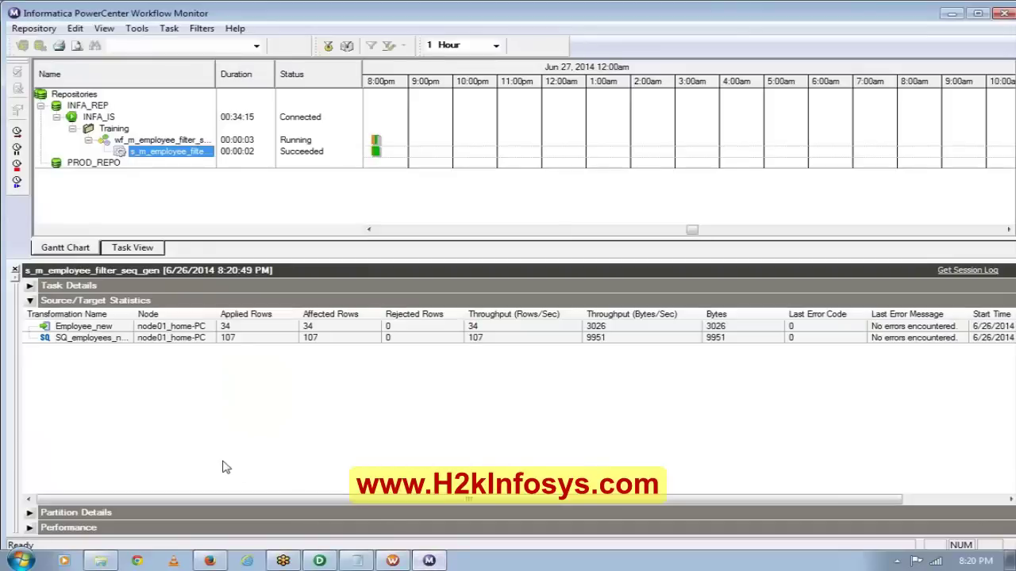
{"action": "left_click", "coordinate": [103, 561]}
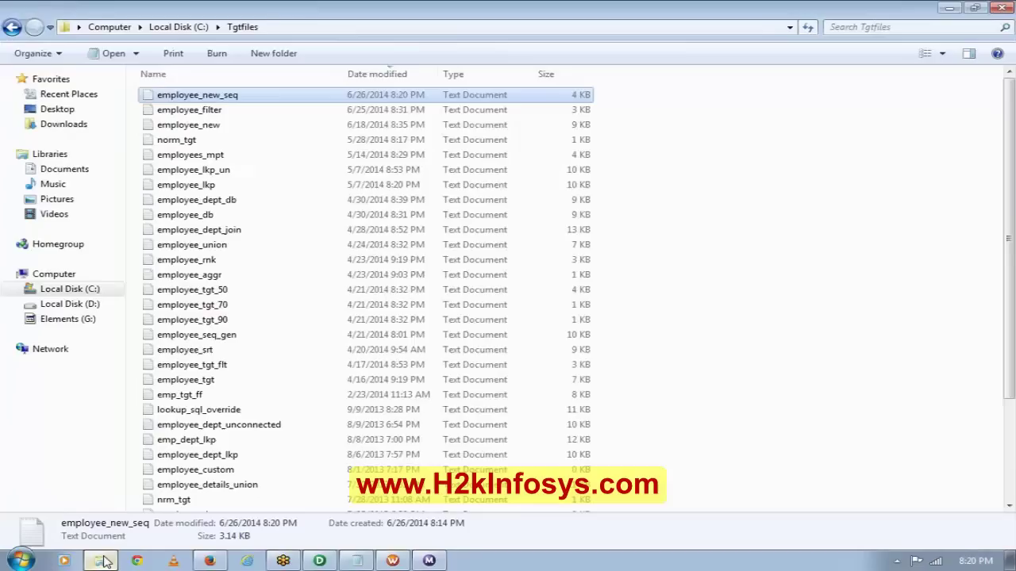
{"action": "double_click", "coordinate": [205, 95]}
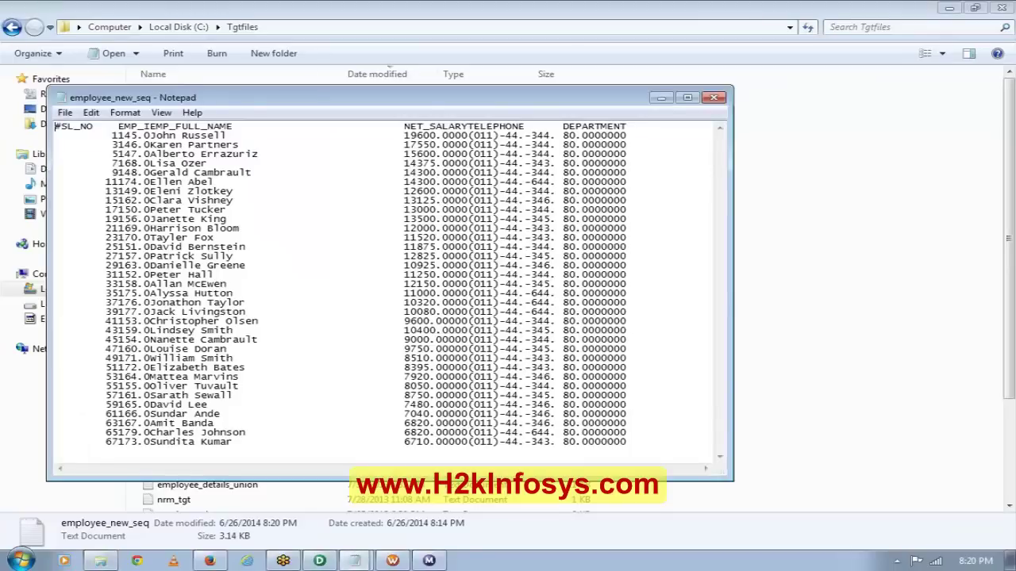
{"action": "left_click", "coordinate": [714, 97]}
Return to Designer and set seq_gen's Increment By to 1.
{"action": "left_click", "coordinate": [320, 561]}
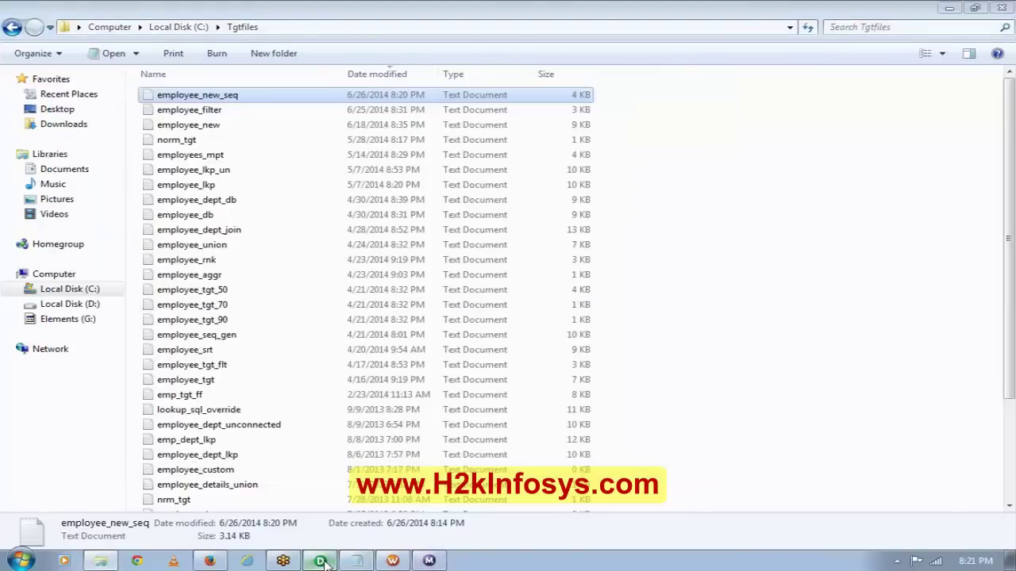
{"action": "double_click", "coordinate": [588, 313]}
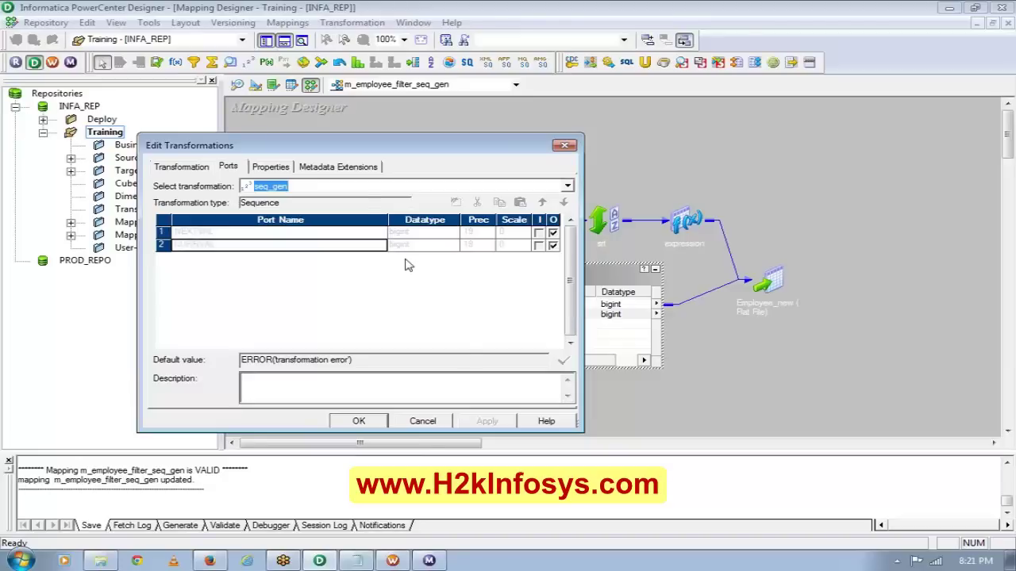
{"action": "left_click", "coordinate": [289, 167]}
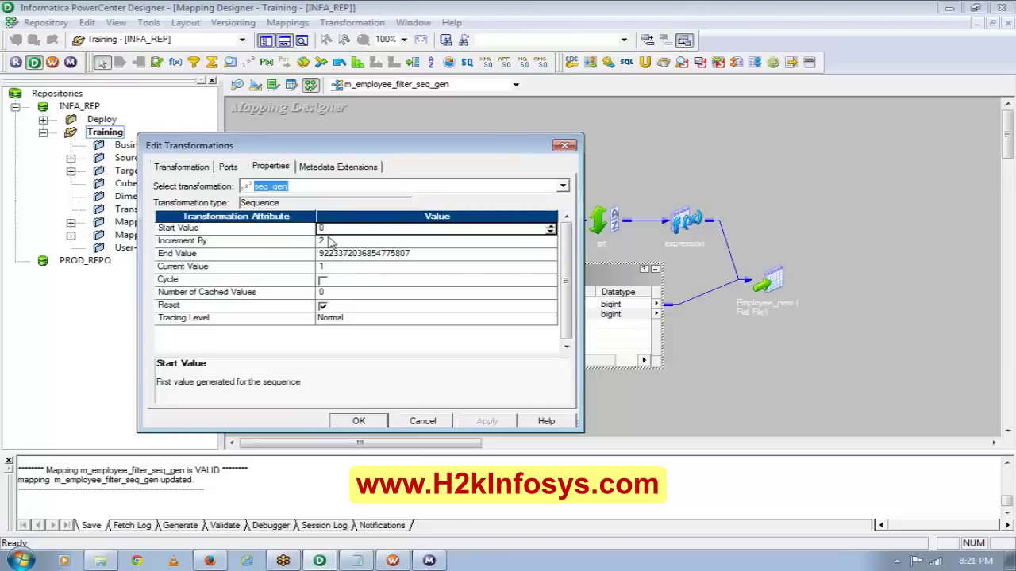
{"action": "left_click", "coordinate": [330, 242]}
{"action": "key", "text": "BackSpace"}
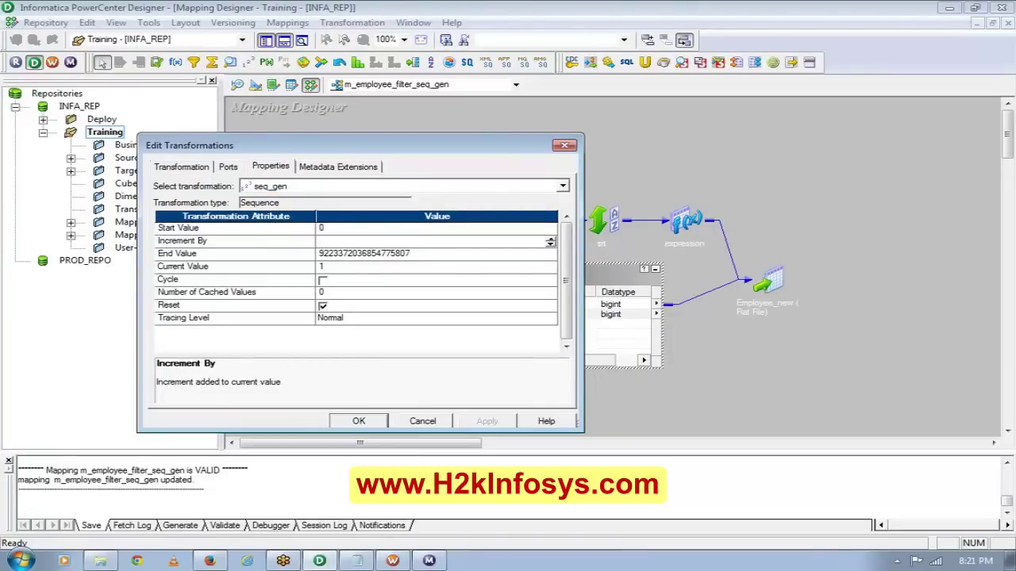
{"action": "type", "text": "1"}
{"action": "left_click", "coordinate": [423, 254]}
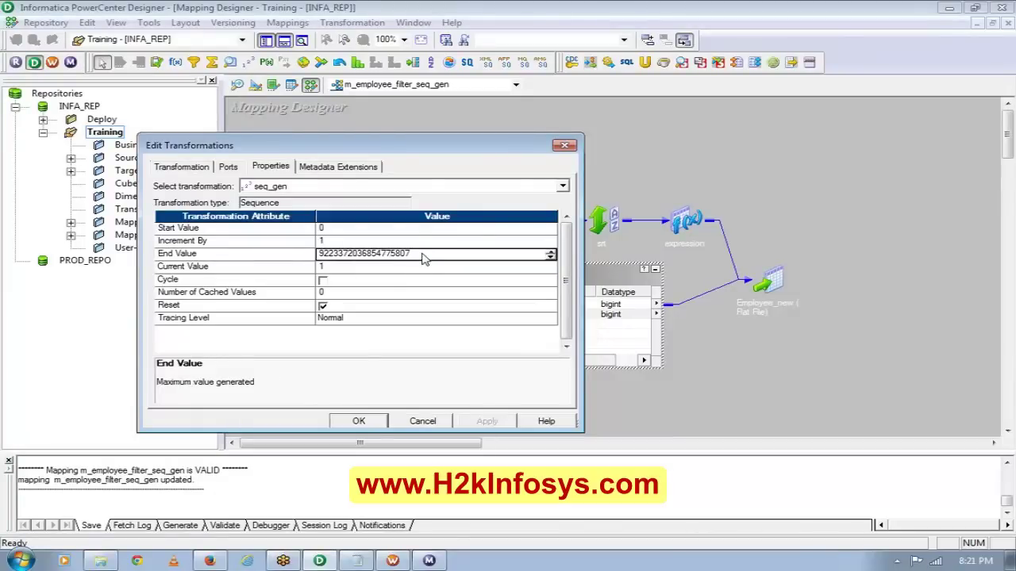
{"action": "key", "text": "Delete"}
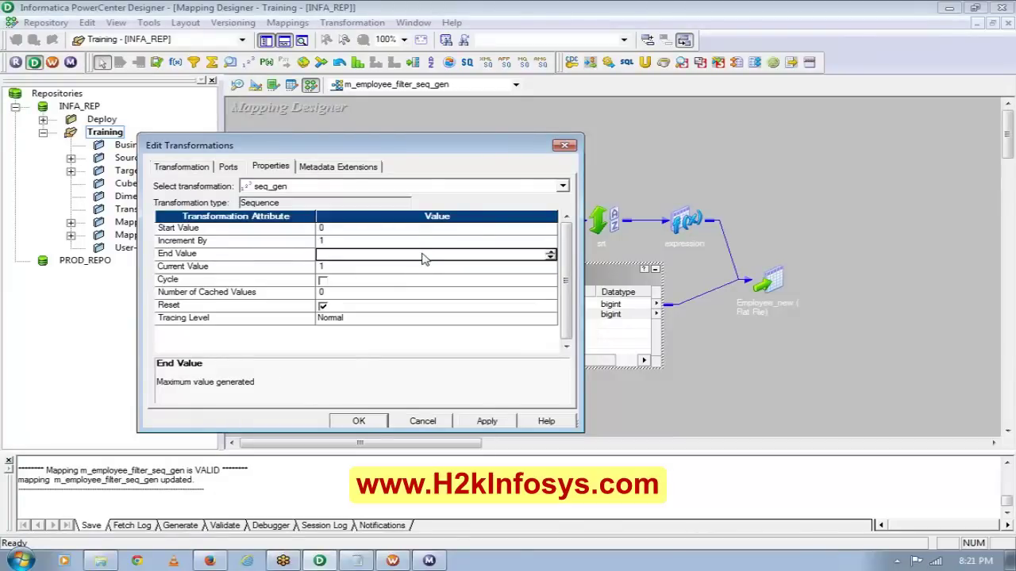
{"action": "type", "text": "1"}
{"action": "key", "text": "Return"}
{"action": "left_click", "coordinate": [423, 255]}
{"action": "type", "text": "12"}
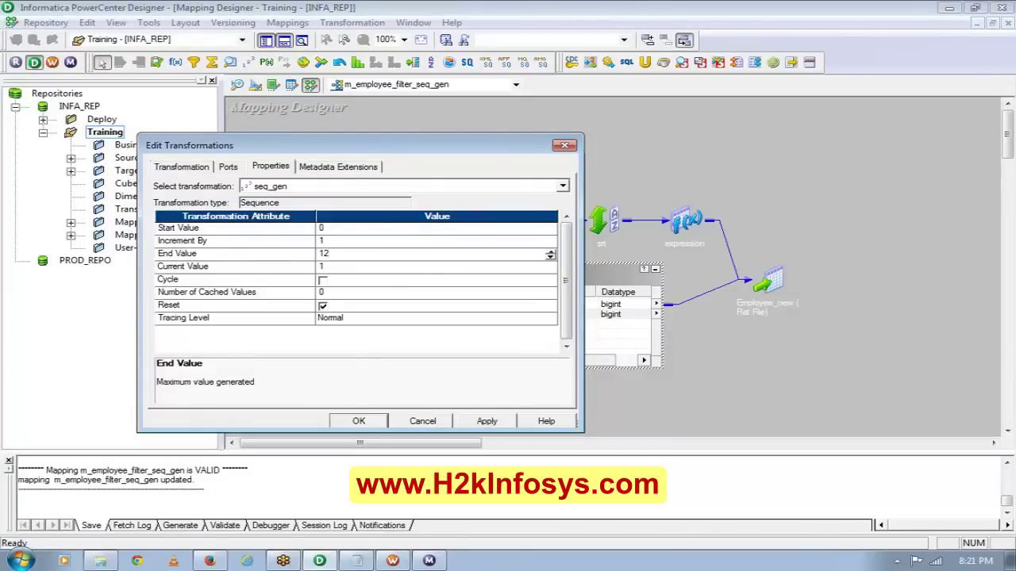
{"action": "left_click", "coordinate": [324, 283]}
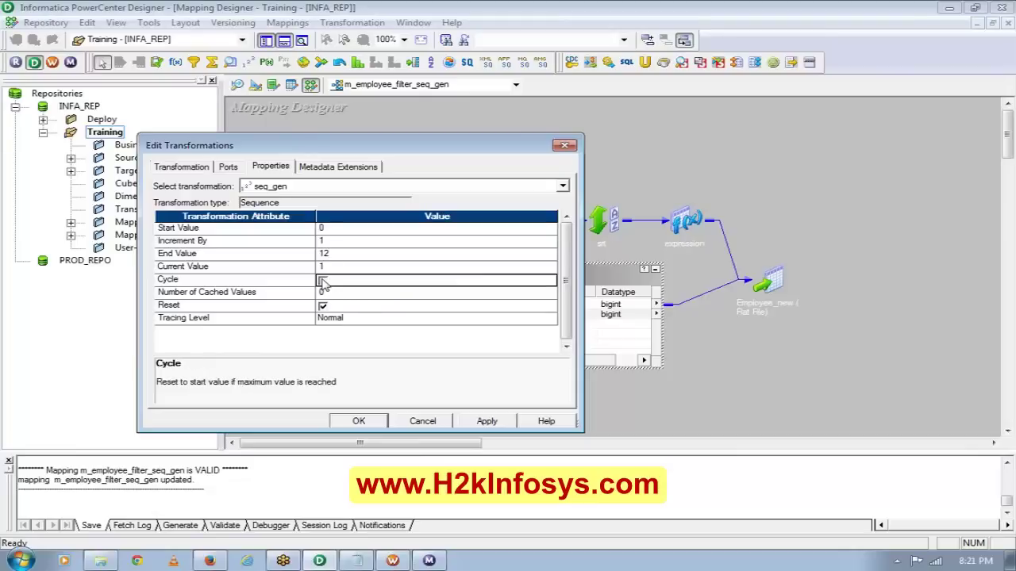
{"action": "left_click", "coordinate": [322, 281]}
{"action": "left_click", "coordinate": [323, 281]}
{"action": "left_click", "coordinate": [349, 254]}
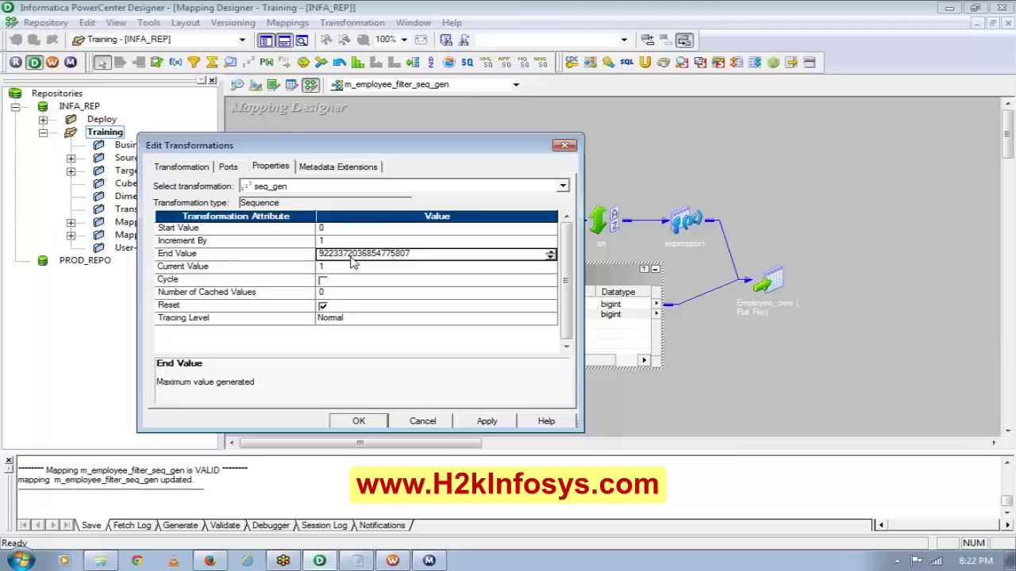
{"action": "left_click", "coordinate": [359, 422]}
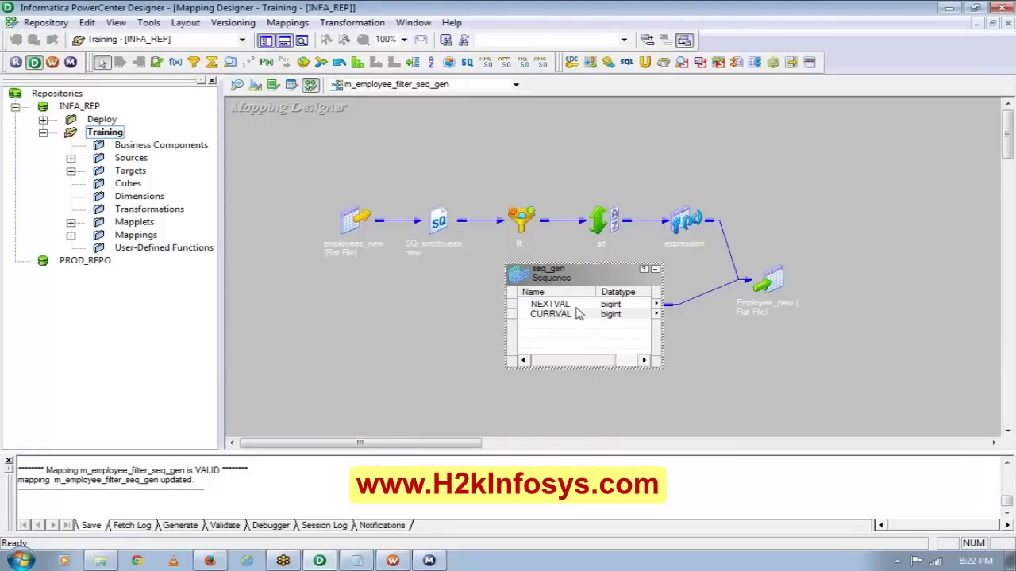
Review seq_gen's transformation attributes and its port definitions.
{"action": "double_click", "coordinate": [567, 315]}
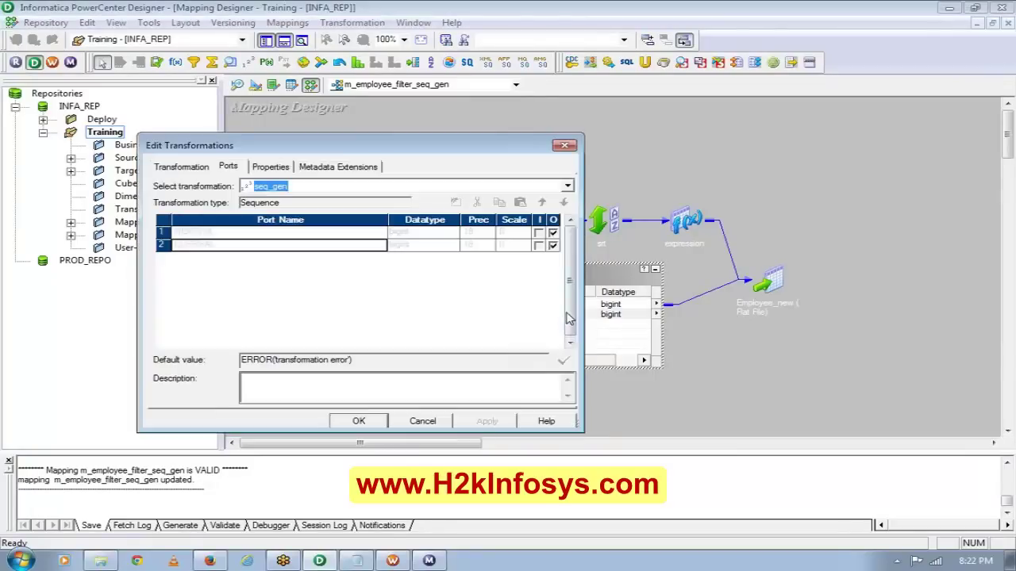
{"action": "left_click", "coordinate": [284, 169]}
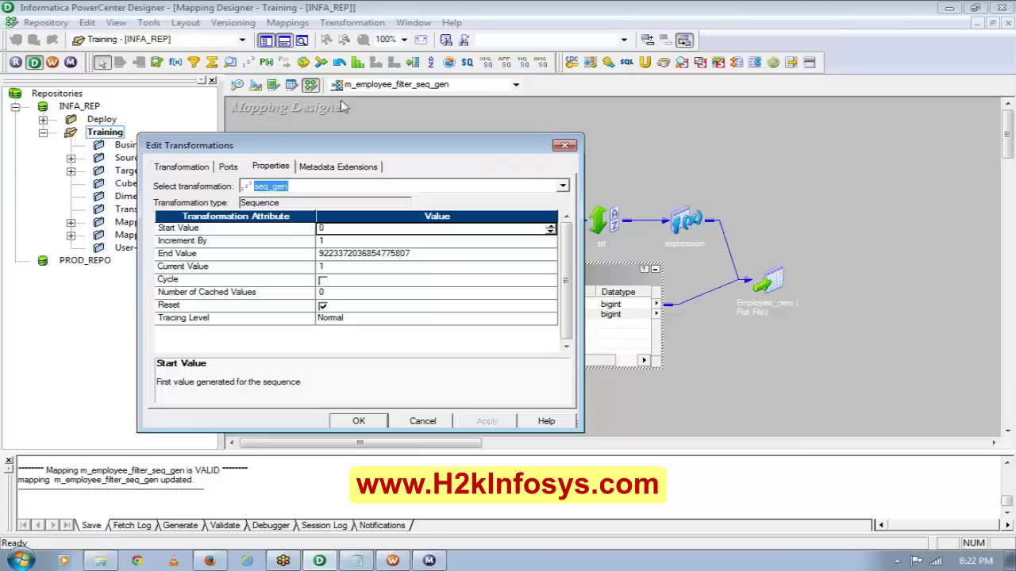
{"action": "left_click", "coordinate": [1005, 30]}
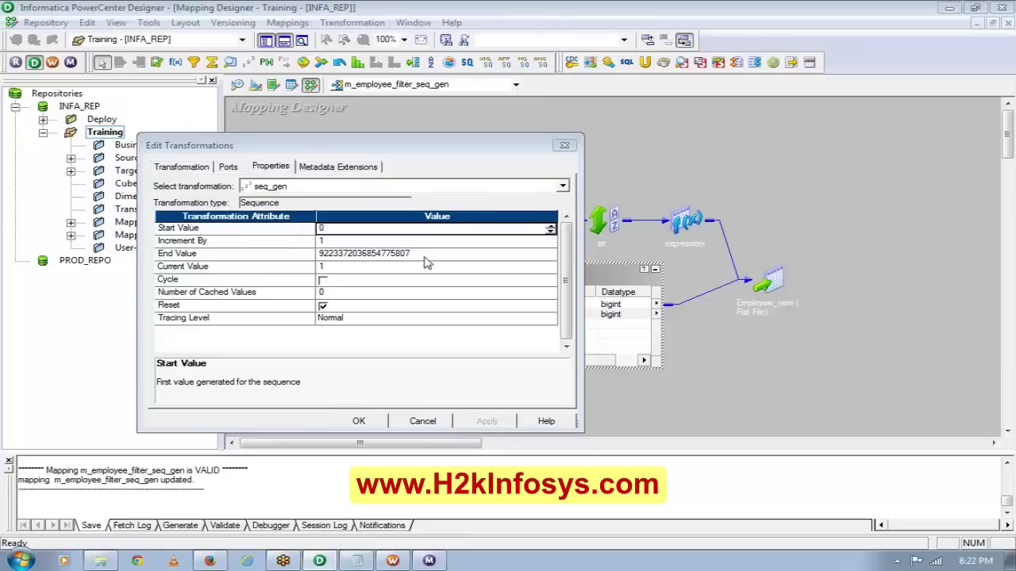
{"action": "left_click", "coordinate": [230, 166]}
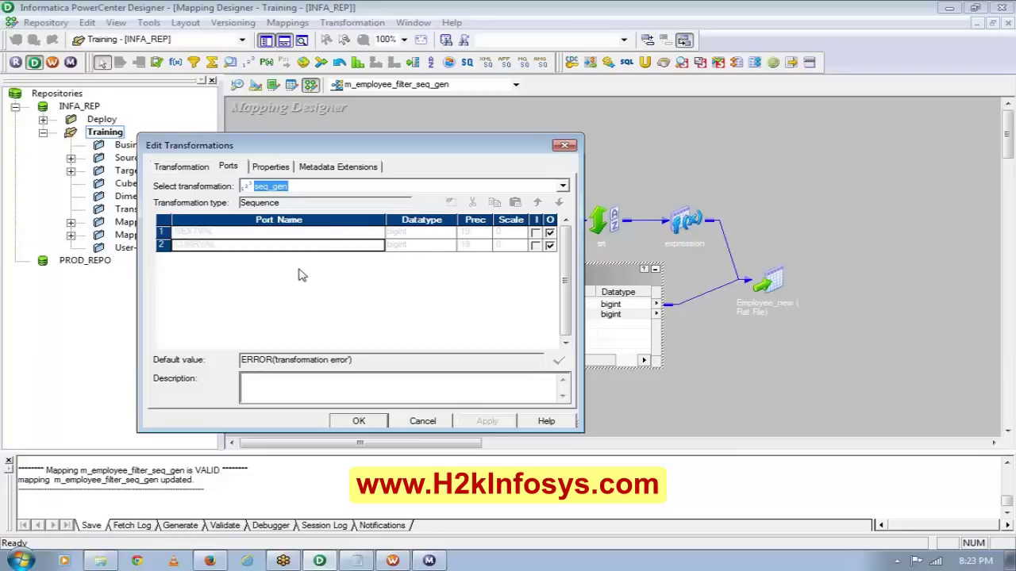
{"action": "left_click", "coordinate": [358, 422]}
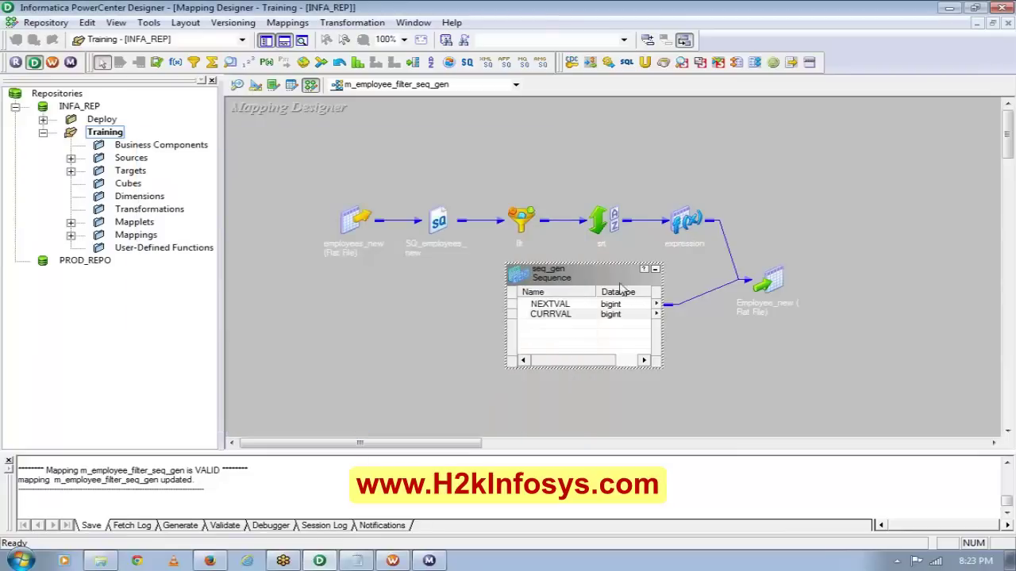
Move seq_gen farther from the Employee_new target in the mapping and expand the target to show its columns.
{"action": "left_click", "coordinate": [576, 279]}
{"action": "left_click_drag", "start_coordinate": [577, 280], "coordinate": [502, 291]}
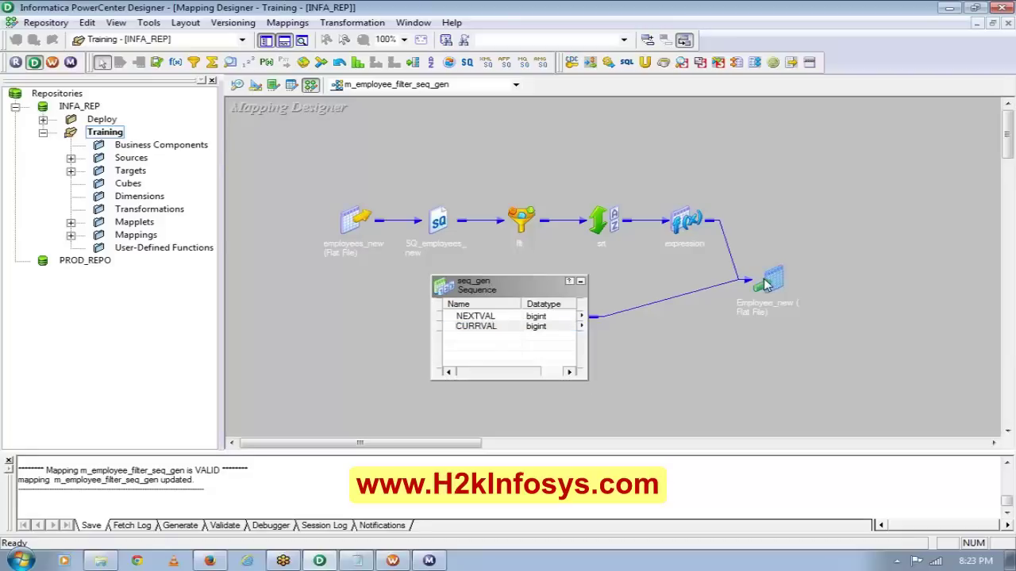
{"action": "double_click", "coordinate": [762, 279]}
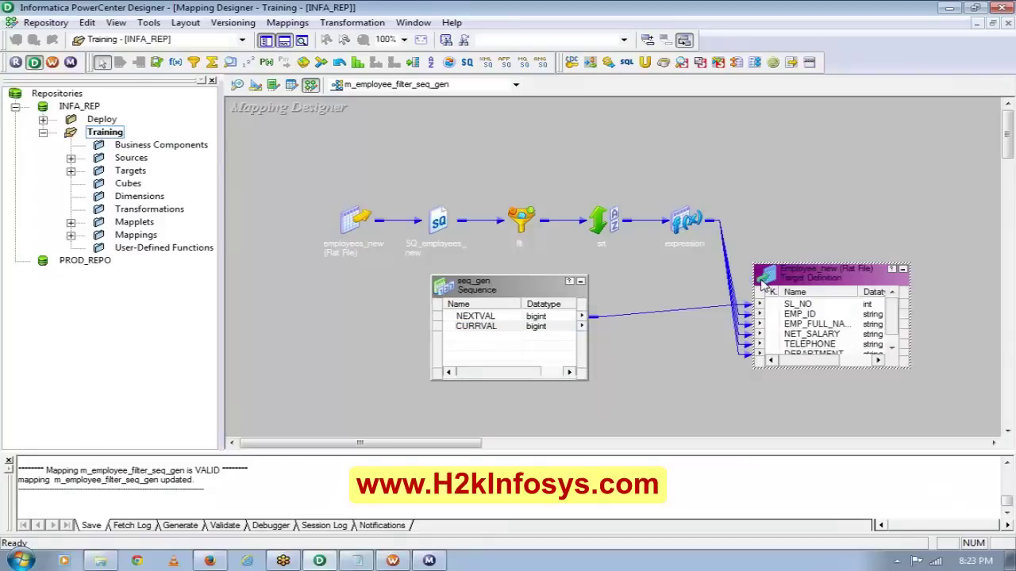
{"action": "double_click", "coordinate": [553, 333]}
{"action": "left_click", "coordinate": [421, 421]}
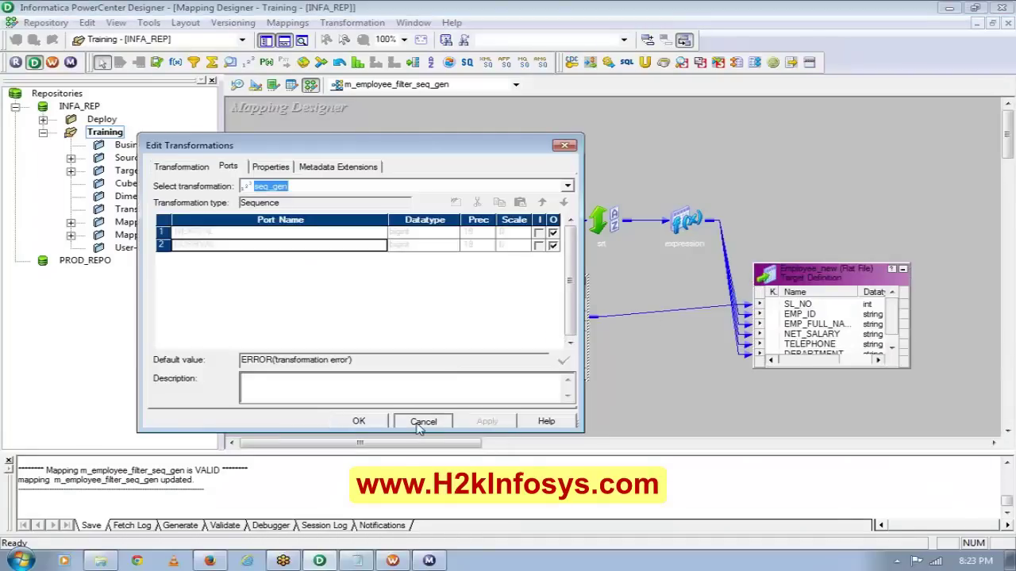
Link seq_gen's CURRVAL port to the Employee_new target's SL_NO column, replacing the existing NEXTVAL link.
{"action": "left_click", "coordinate": [538, 327]}
{"action": "left_click_drag", "start_coordinate": [539, 329], "coordinate": [804, 309]}
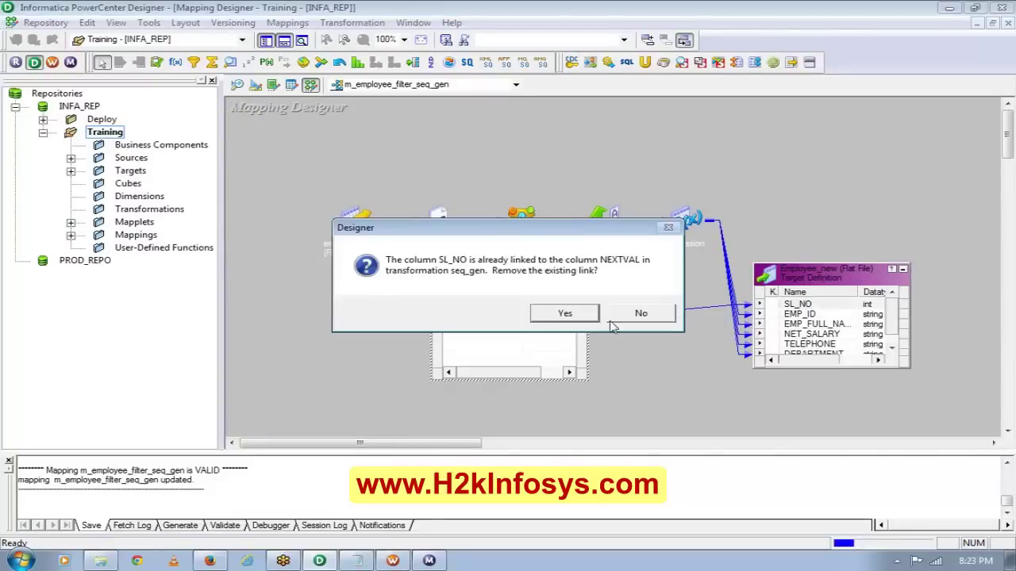
{"action": "left_click", "coordinate": [583, 313]}
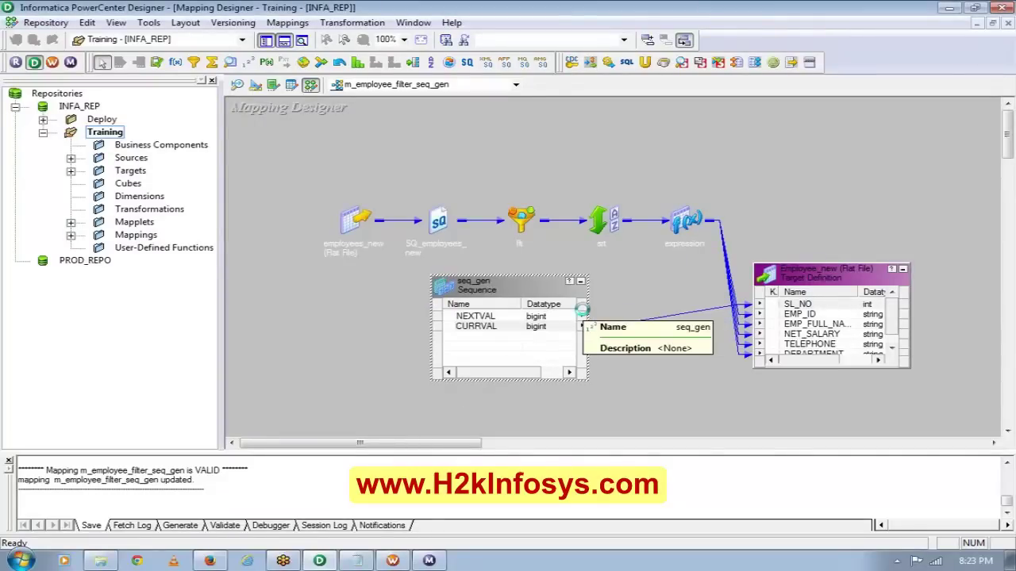
Set the Current Value of the seq_gen transformation to 10 and apply the change.
{"action": "double_click", "coordinate": [516, 294]}
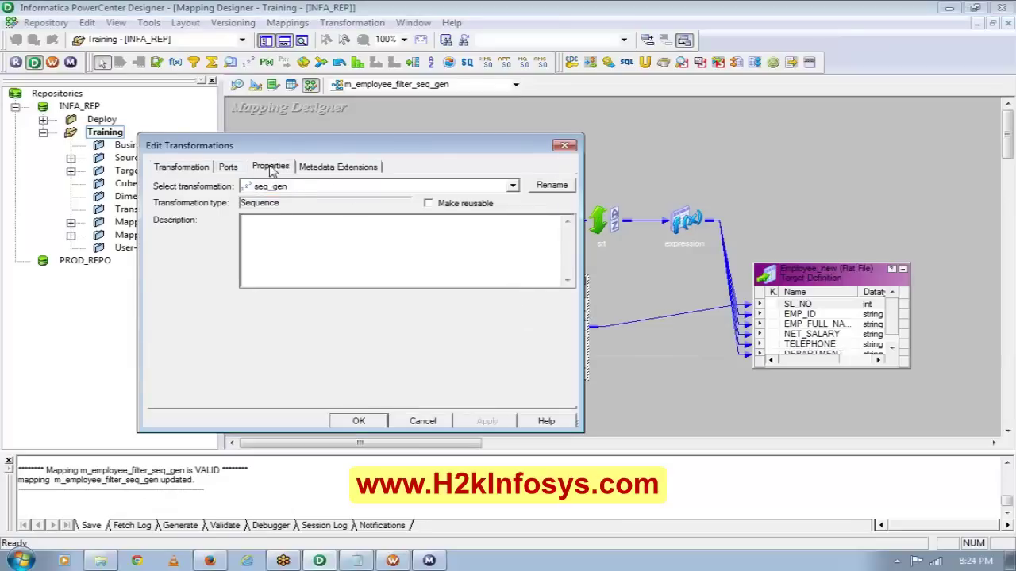
{"action": "left_click", "coordinate": [271, 168]}
{"action": "left_click", "coordinate": [362, 270]}
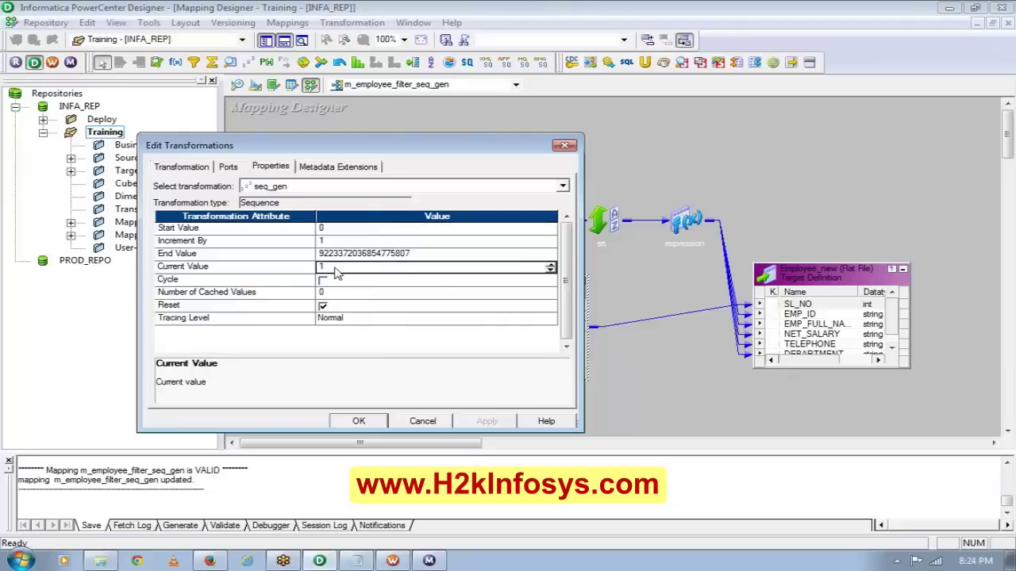
{"action": "type", "text": "1"}
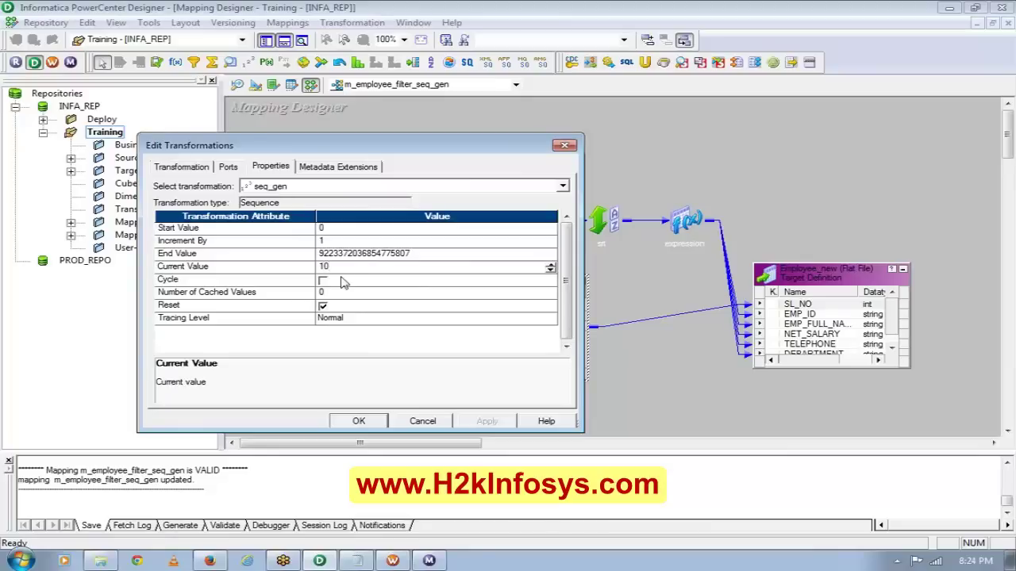
{"action": "left_click", "coordinate": [336, 420]}
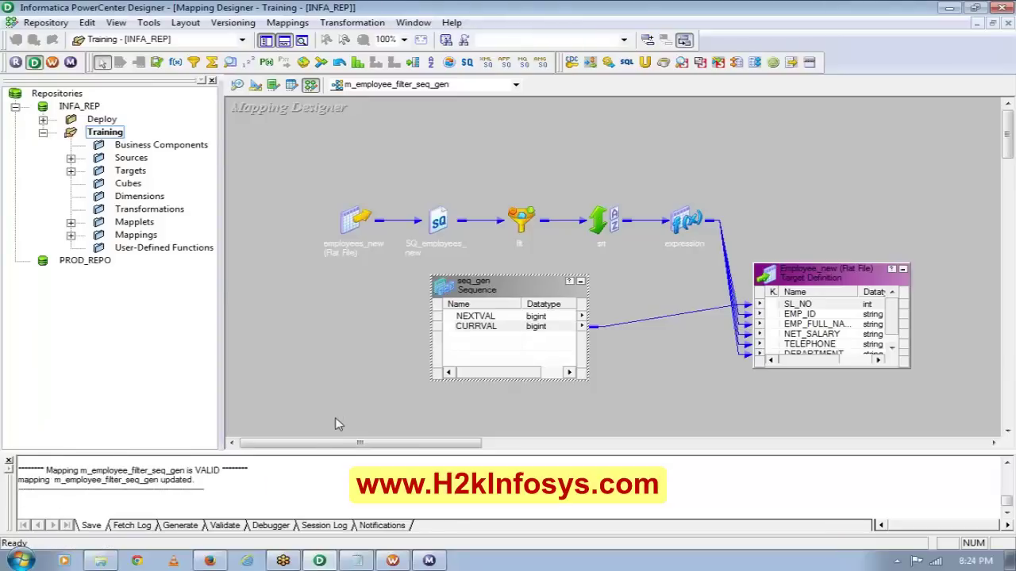
Switch to Workflow Manager, refresh the mapping of session s_m_employee_filter_seq_gen and save the workflow.
{"action": "left_click", "coordinate": [390, 561]}
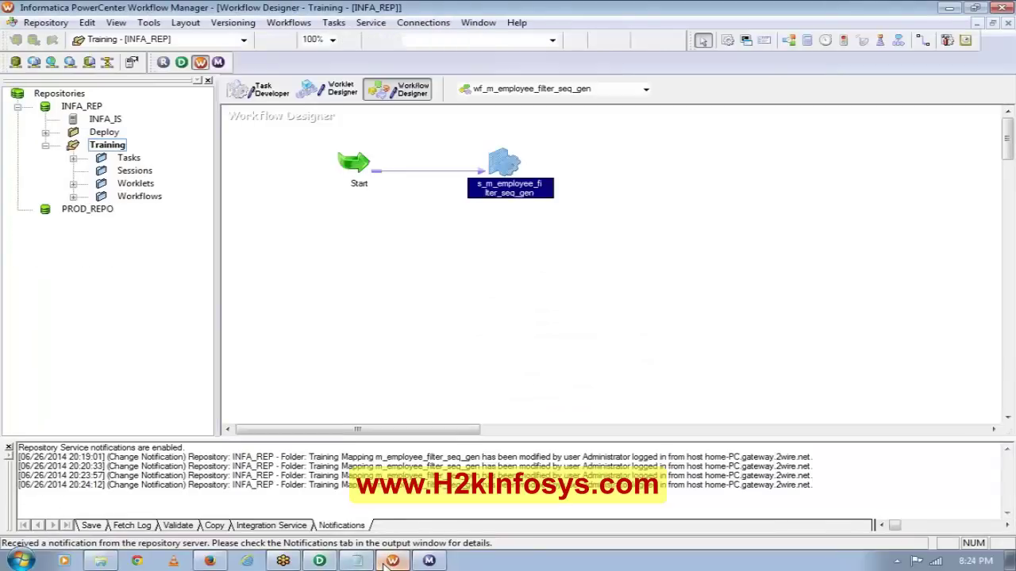
{"action": "right_click", "coordinate": [510, 164]}
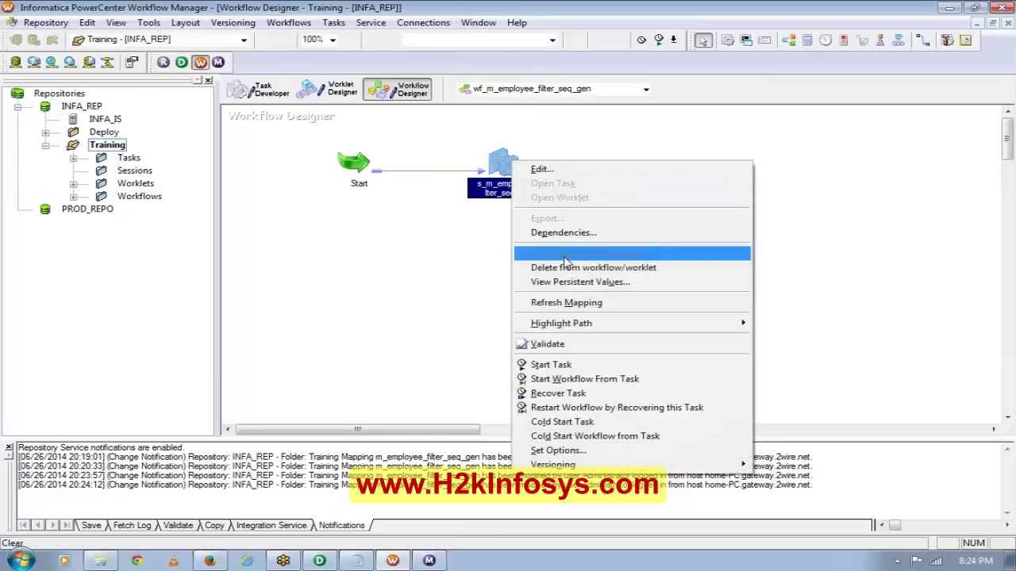
{"action": "left_click", "coordinate": [561, 305]}
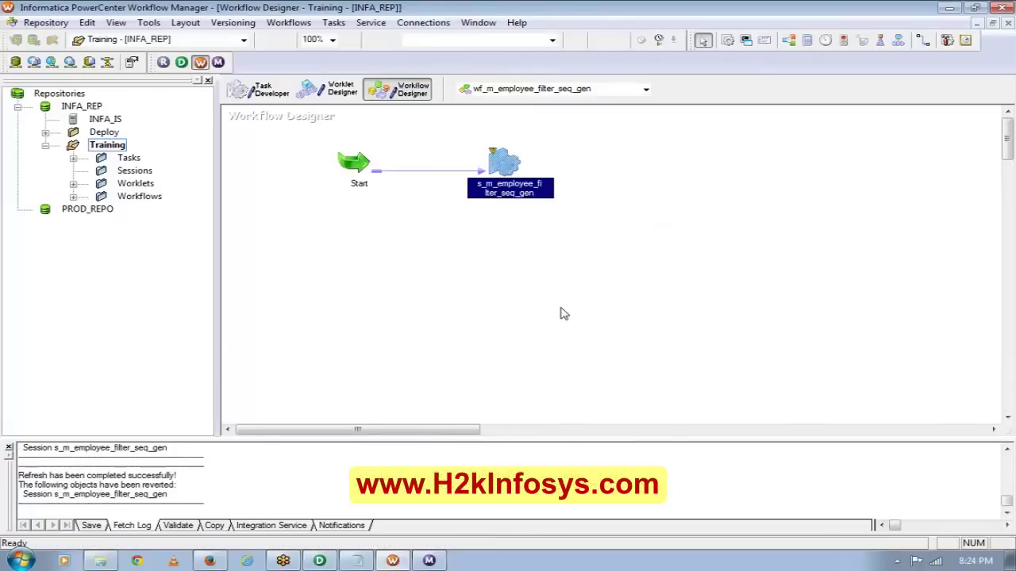
{"action": "key", "text": "ctrl+s"}
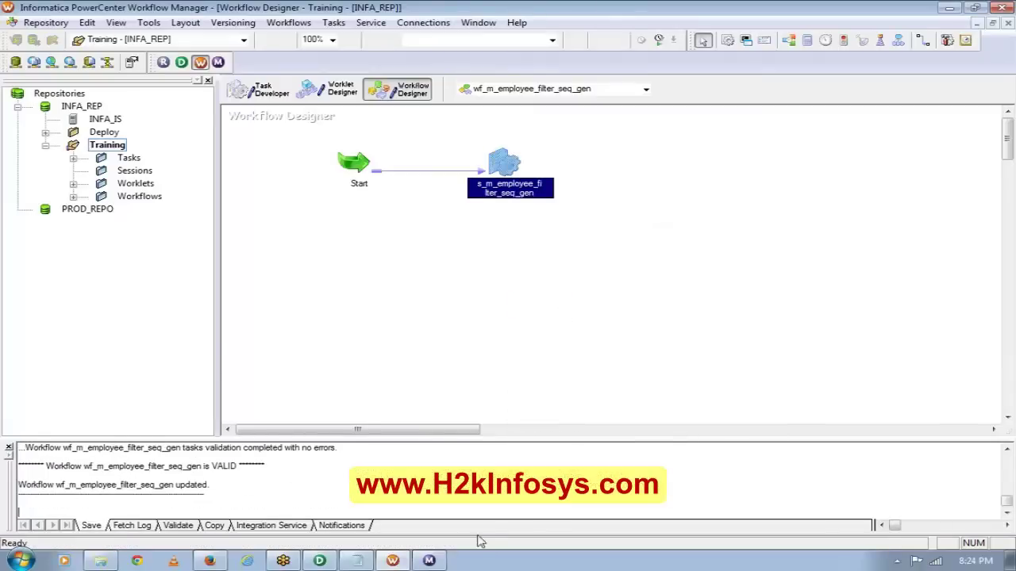
Rerun the s_m_employee_filter_seq_gen session from Workflow Monitor and open the employee_new_seq output file in C:\Tgtfiles.
{"action": "left_click", "coordinate": [429, 561]}
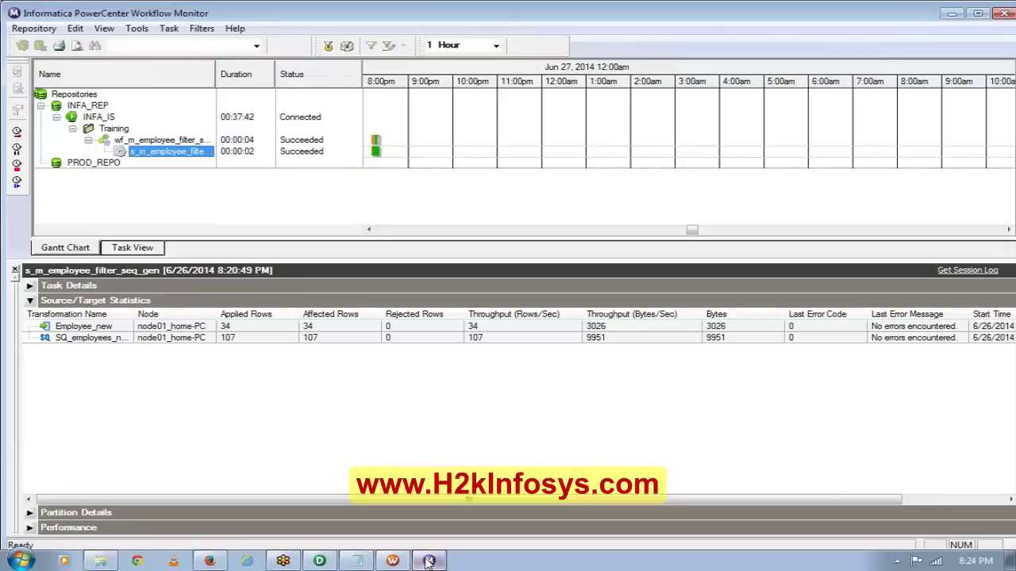
{"action": "right_click", "coordinate": [181, 154]}
{"action": "left_click", "coordinate": [222, 172]}
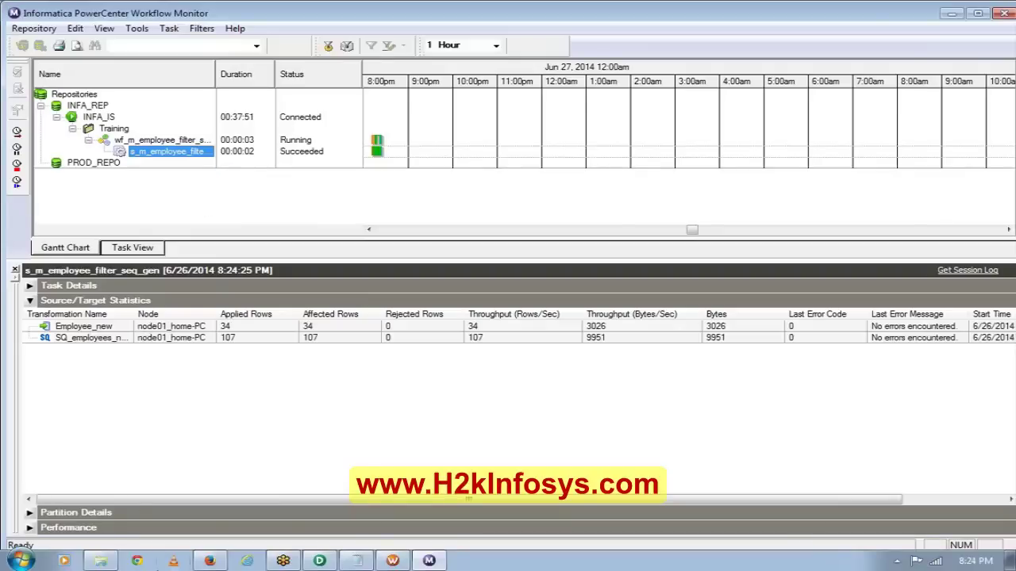
{"action": "left_click", "coordinate": [103, 562]}
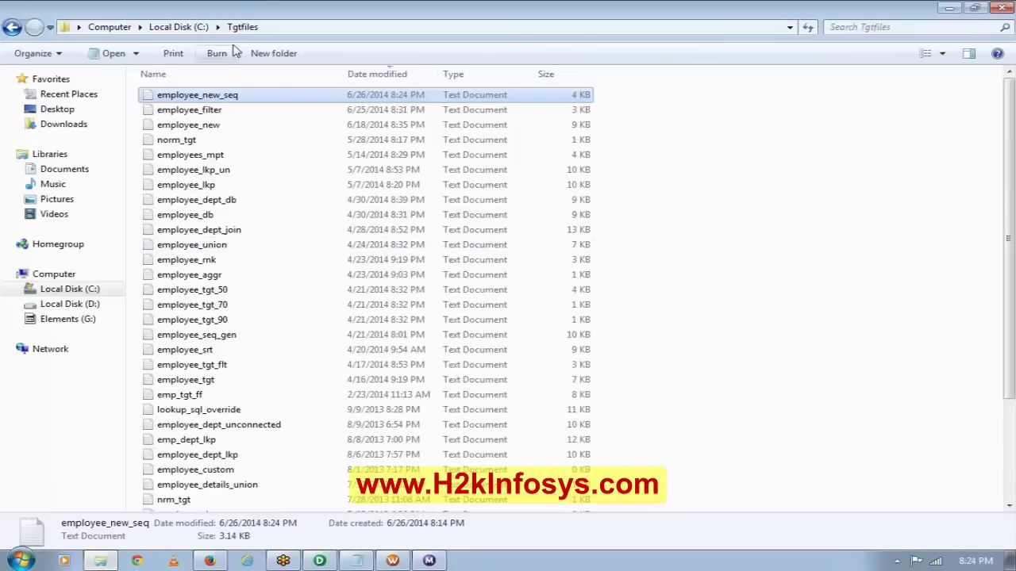
{"action": "double_click", "coordinate": [215, 96]}
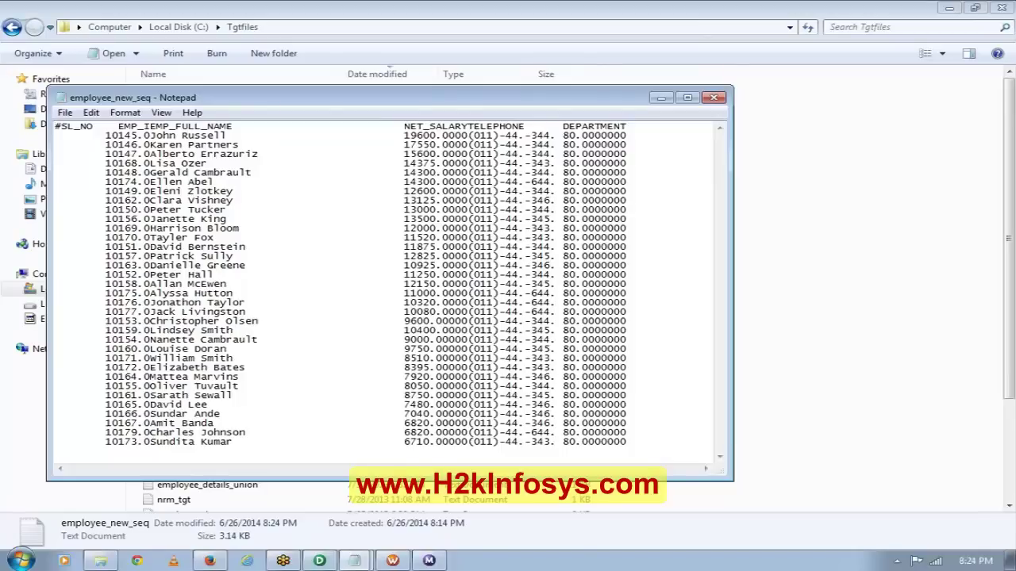
Open the Informatica Assignments_1 document from the H2K subfolder of the desktop's Informatica Training folder.
{"action": "left_click", "coordinate": [100, 561]}
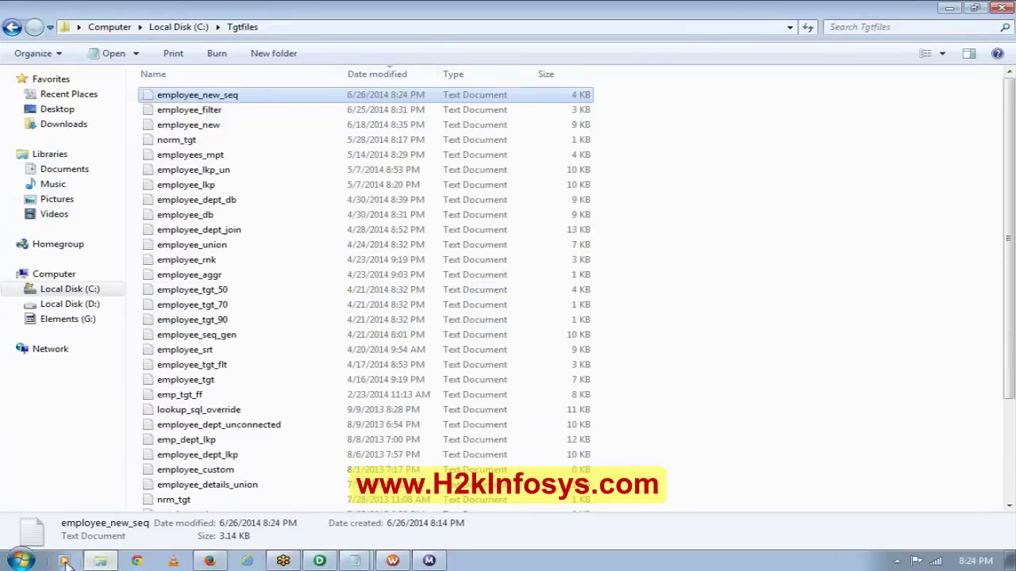
{"action": "left_click", "coordinate": [1010, 562]}
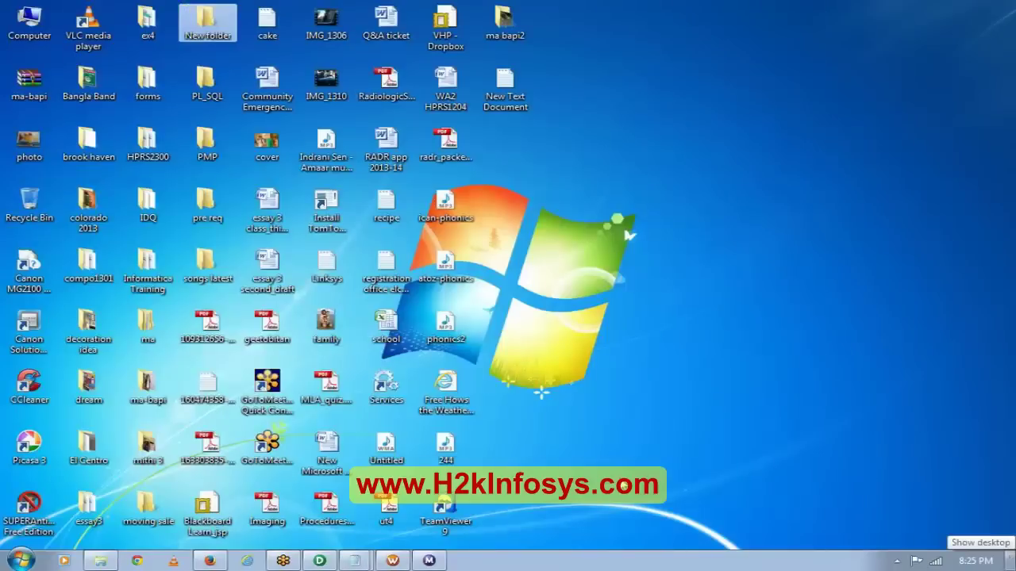
{"action": "double_click", "coordinate": [149, 268]}
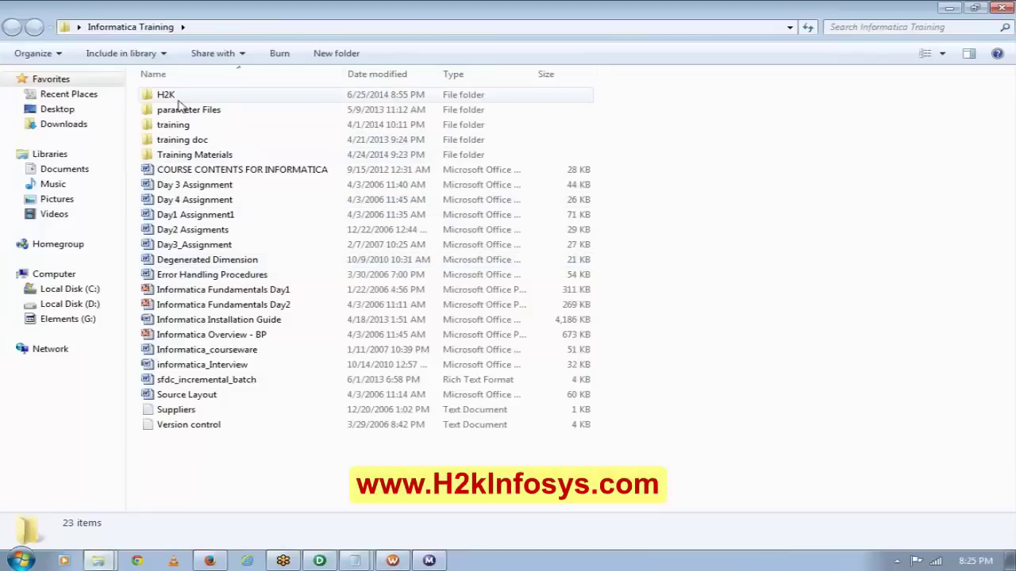
{"action": "double_click", "coordinate": [167, 95]}
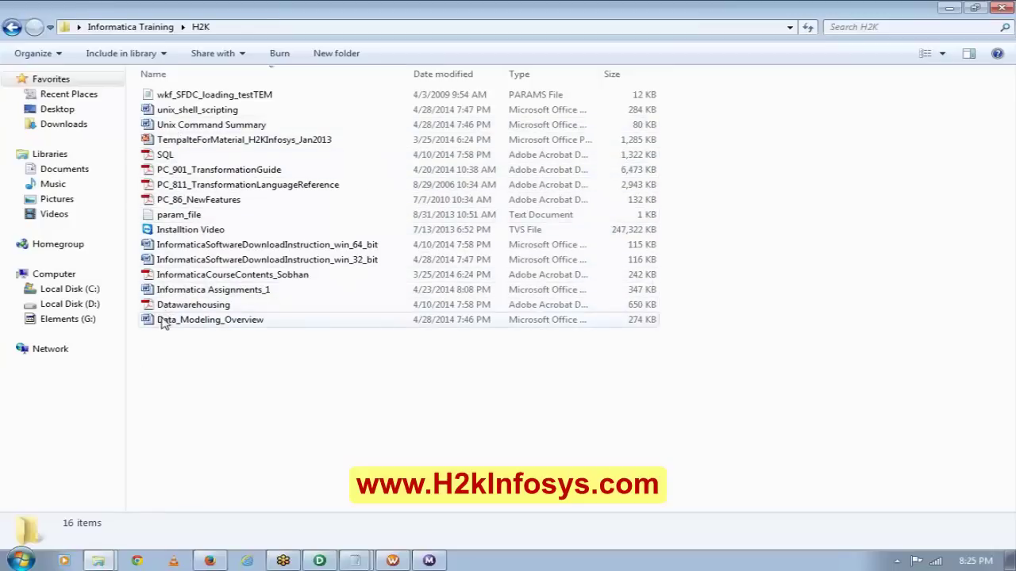
{"action": "left_click", "coordinate": [166, 113]}
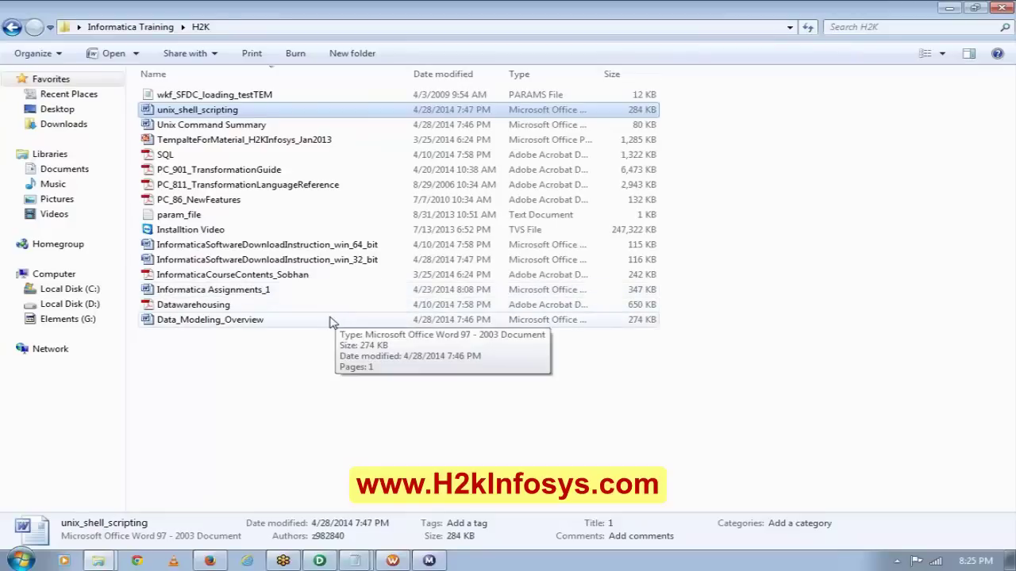
{"action": "double_click", "coordinate": [266, 290]}
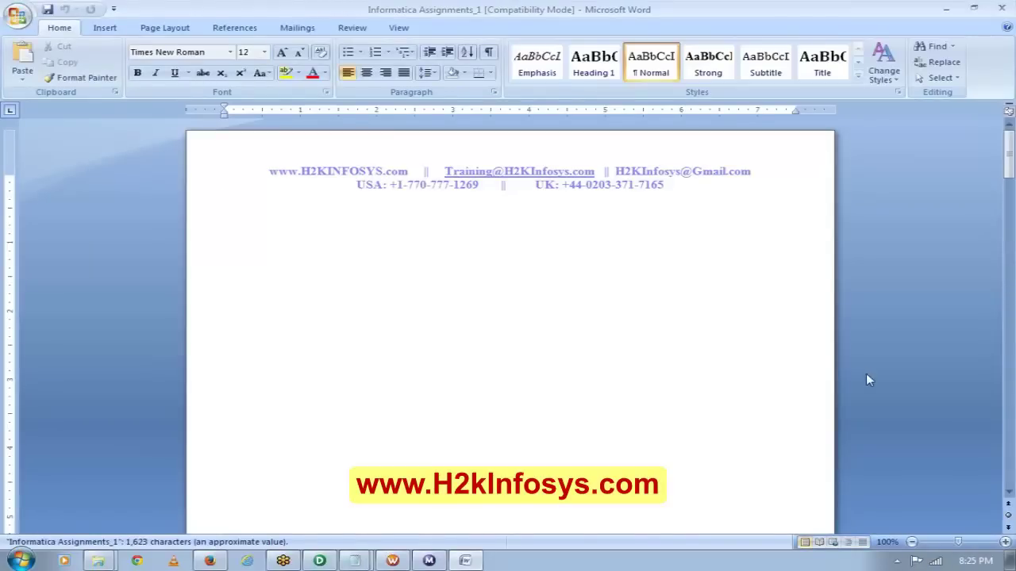
Read Assignment 3 and examine its sample rows for SL. No., Dept. Id and Sr. No.
{"action": "scroll", "coordinate": [1012, 462], "scroll_direction": "down", "scroll_amount": 1}
{"action": "scroll", "coordinate": [1013, 461], "scroll_direction": "down", "scroll_amount": 10}
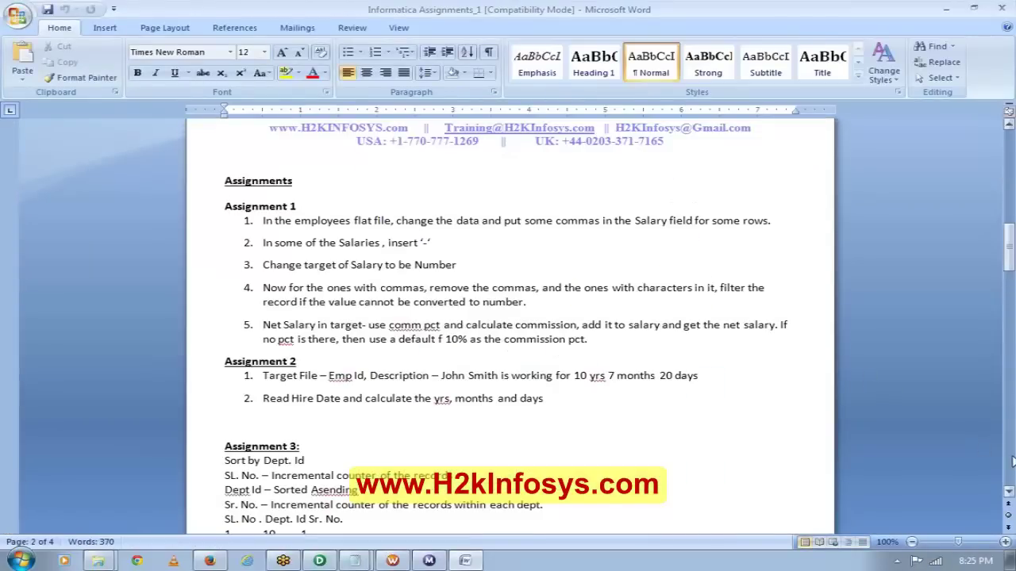
{"action": "scroll", "coordinate": [1010, 492], "scroll_direction": "down", "scroll_amount": 4}
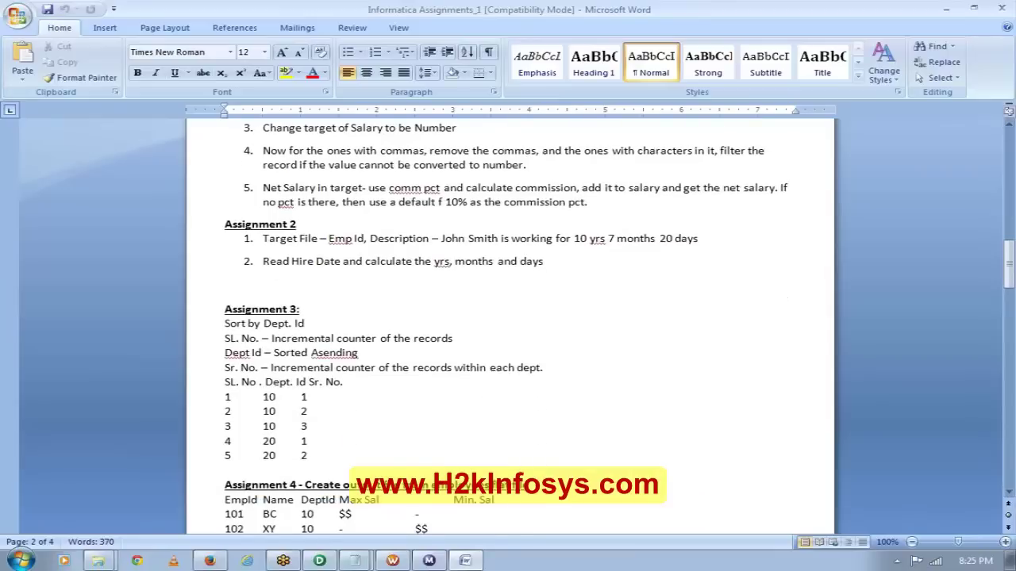
{"action": "left_click_drag", "start_coordinate": [229, 456], "coordinate": [226, 397]}
{"action": "left_click", "coordinate": [228, 396]}
{"action": "key", "text": "shift+Right"}
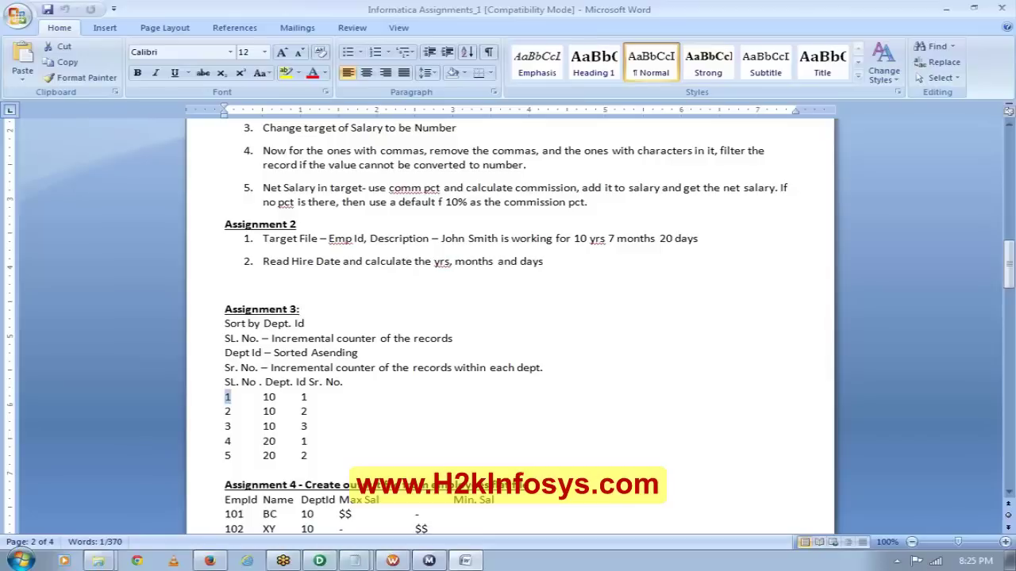
{"action": "key", "text": "shift+Down"}
{"action": "key", "text": "shift+End"}
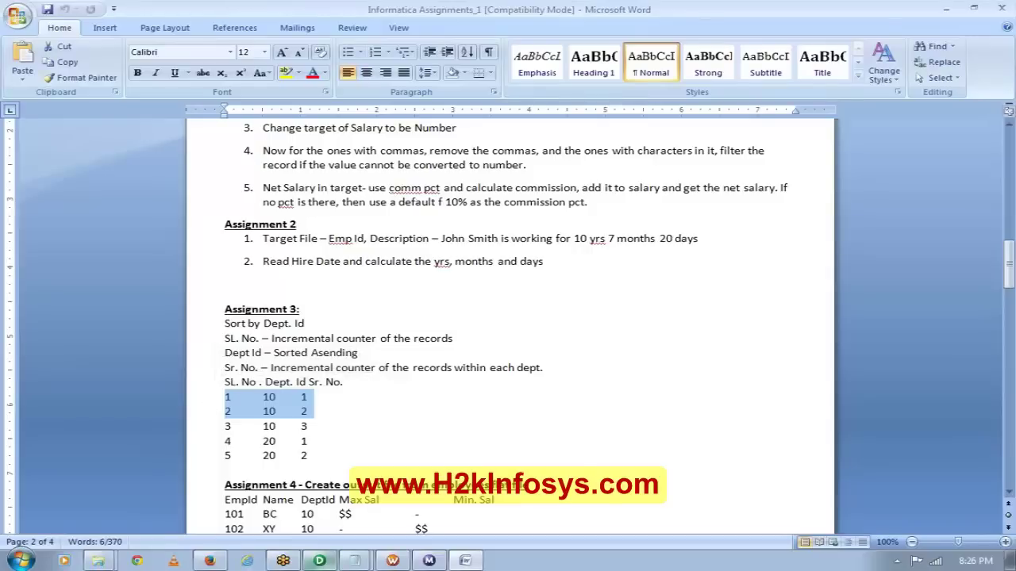
Switch back to Designer, collapse seq_gen to an icon and open the expression transformation's port definitions.
{"action": "left_click", "coordinate": [320, 561]}
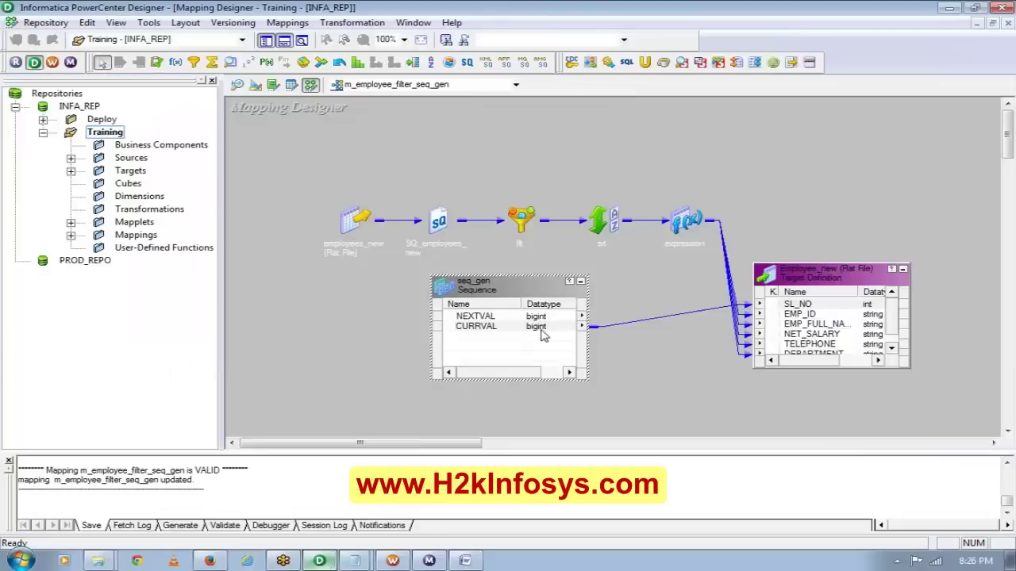
{"action": "left_click", "coordinate": [580, 282]}
{"action": "double_click", "coordinate": [686, 221]}
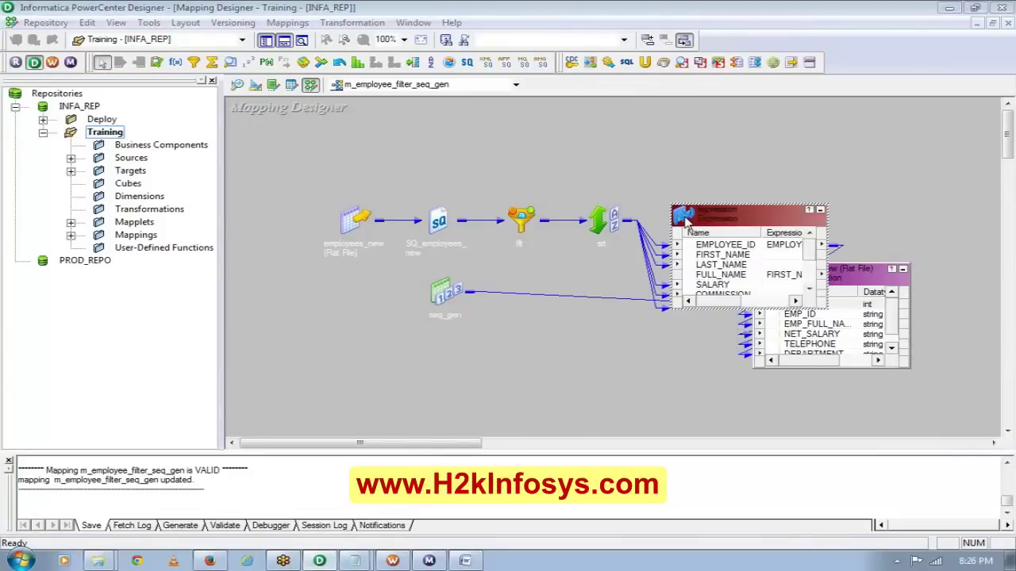
{"action": "left_click", "coordinate": [270, 166]}
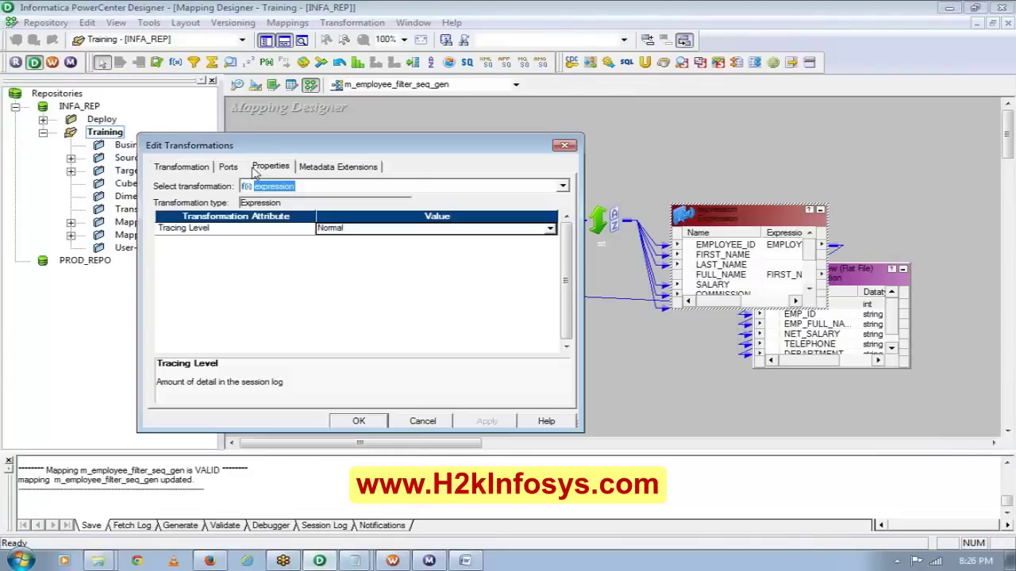
{"action": "left_click", "coordinate": [228, 166]}
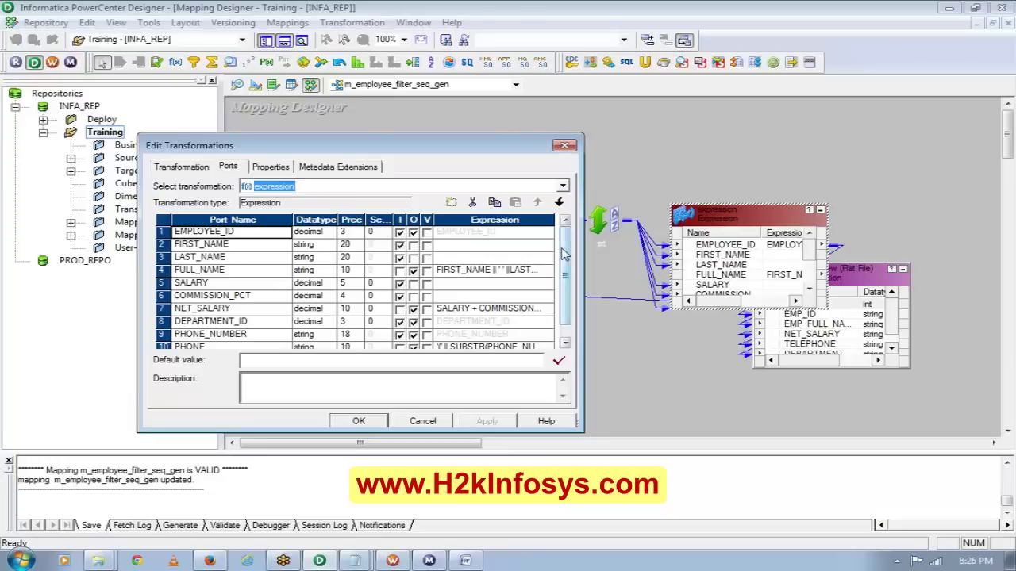
{"action": "scroll", "coordinate": [566, 254], "scroll_direction": "down", "scroll_amount": 1}
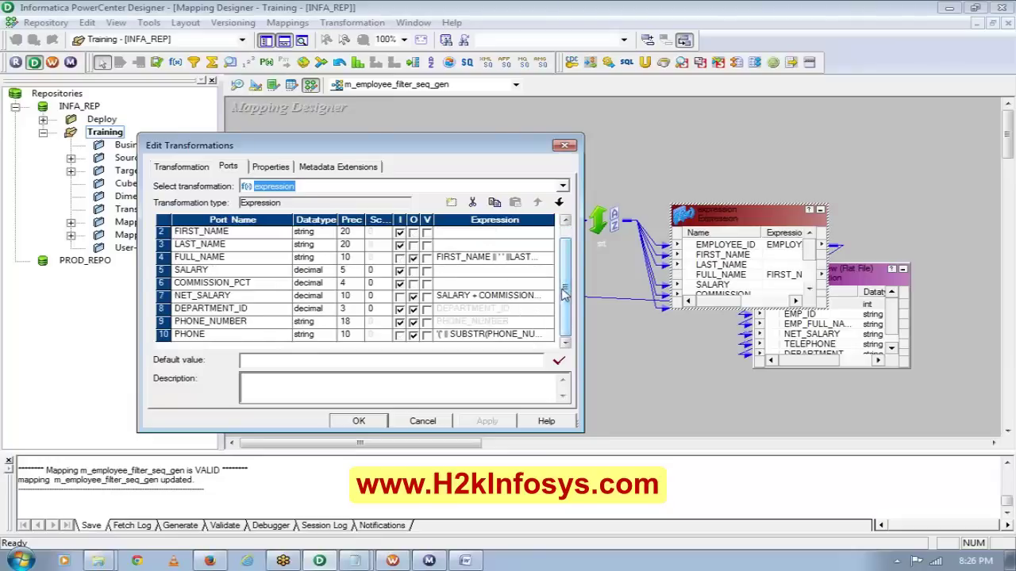
Add a new port after PHONE in the expression transformation and make it a variable port.
{"action": "left_click", "coordinate": [164, 334]}
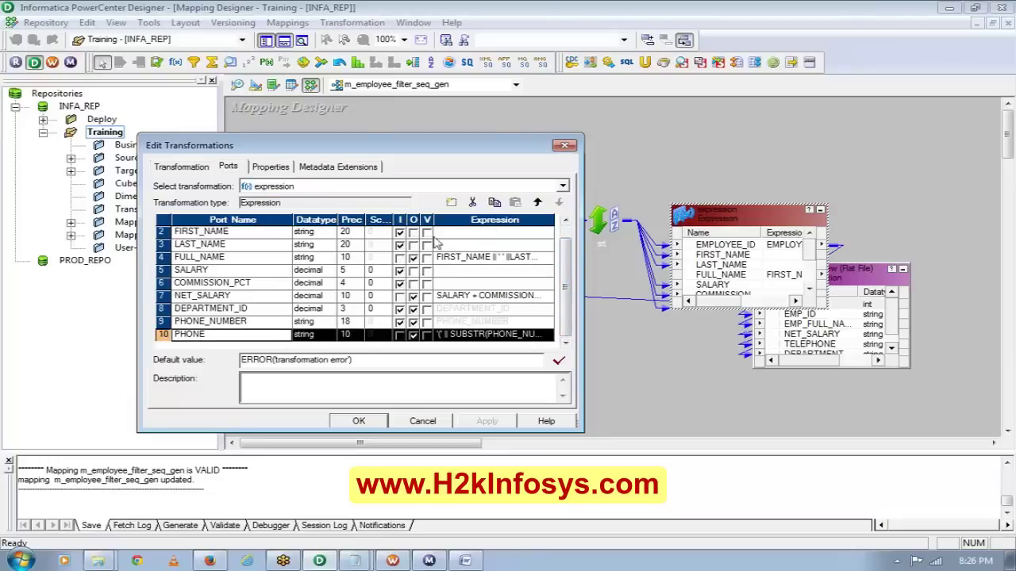
{"action": "left_click", "coordinate": [452, 204]}
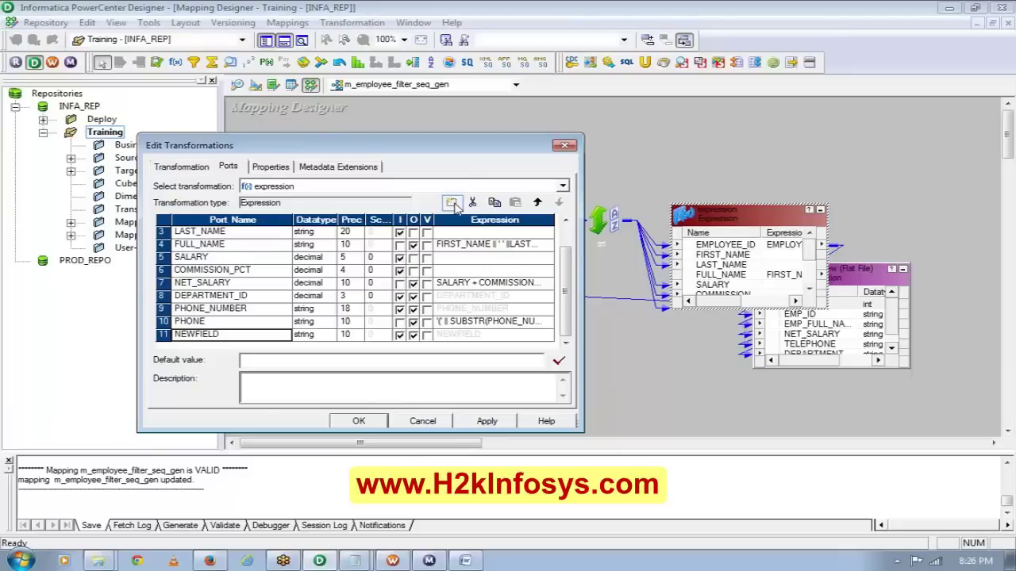
{"action": "left_click", "coordinate": [427, 335]}
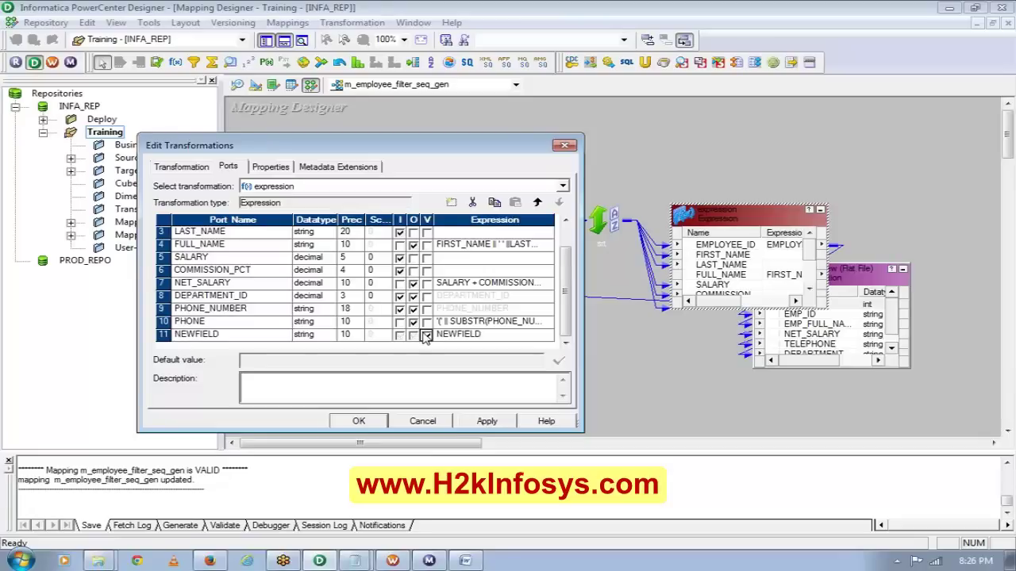
{"action": "left_click", "coordinate": [359, 422]}
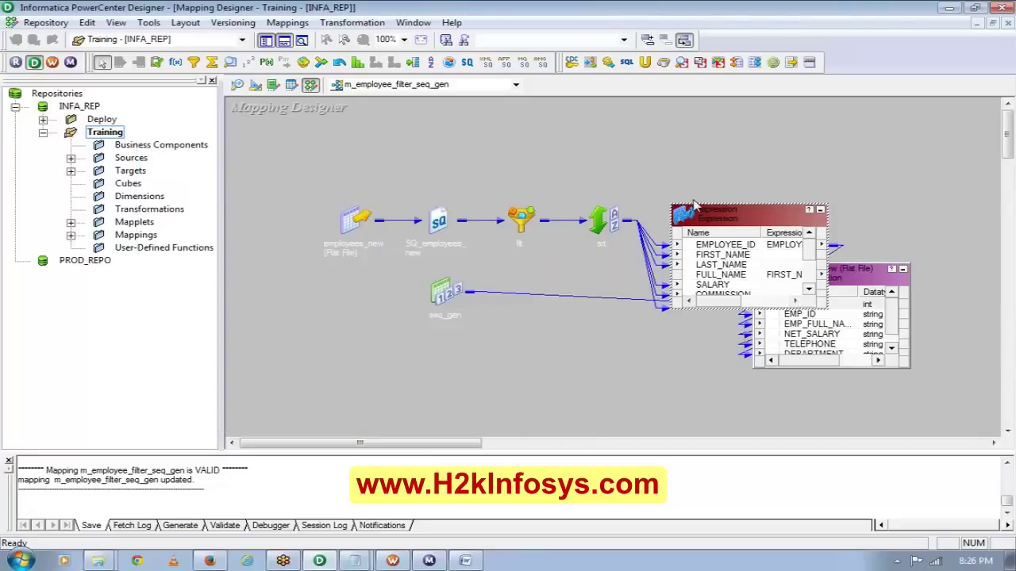
Move the expression transformation clear of the target definition and rename its new variable port as var.
{"action": "left_click_drag", "start_coordinate": [693, 205], "coordinate": [426, 125]}
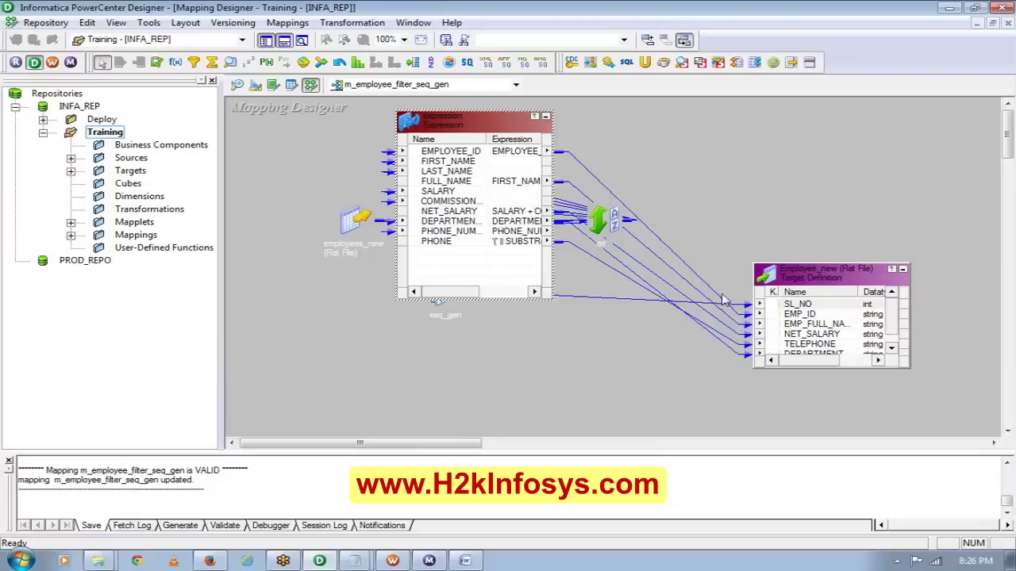
{"action": "double_click", "coordinate": [484, 242]}
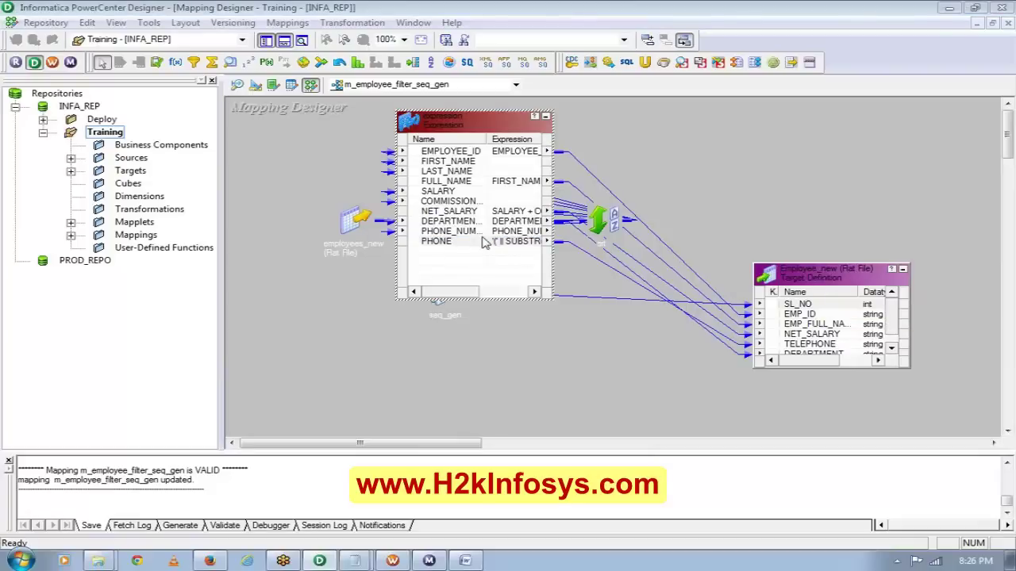
{"action": "left_click", "coordinate": [221, 339]}
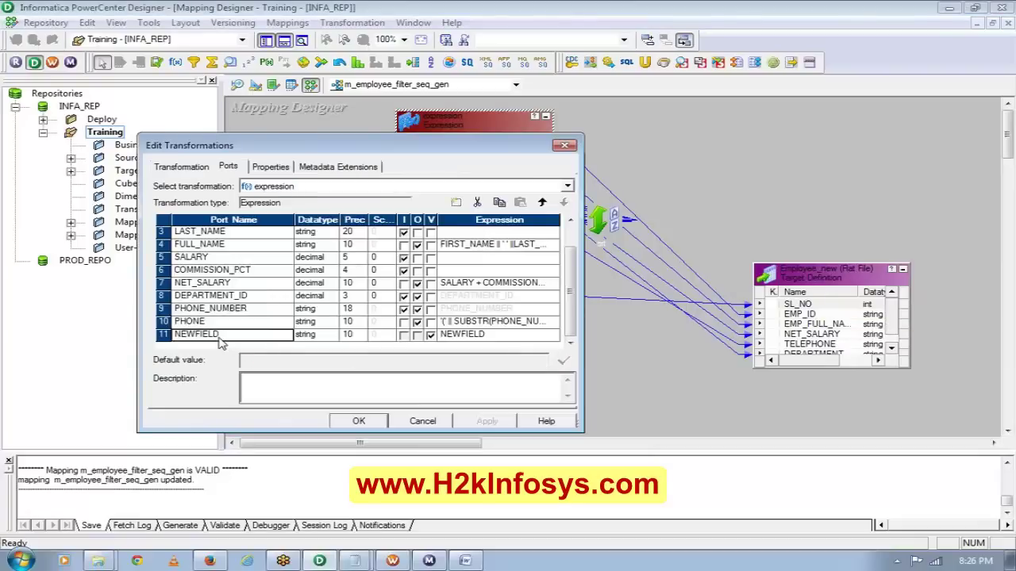
{"action": "left_click", "coordinate": [221, 338]}
{"action": "type", "text": "v"}
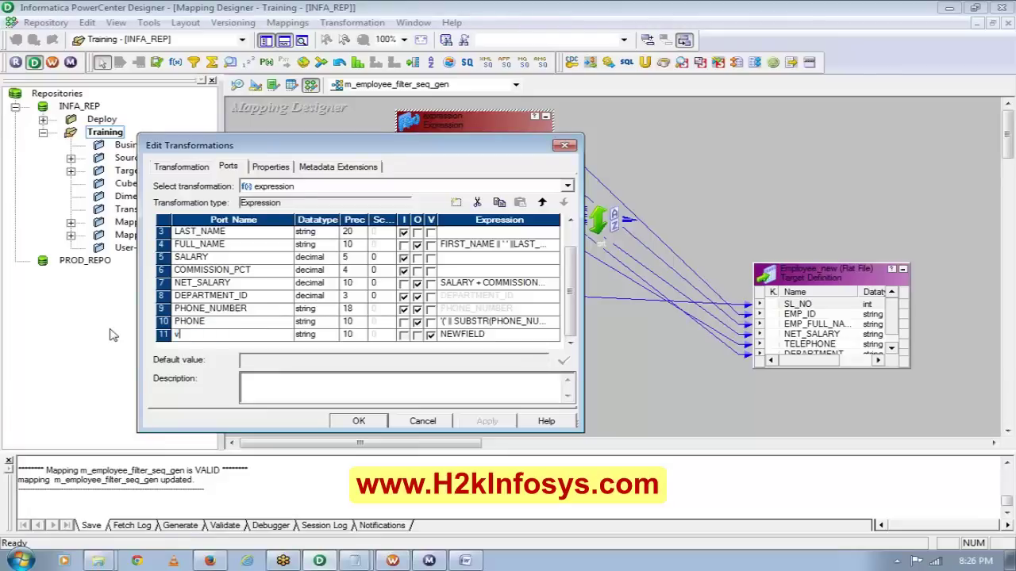
{"action": "type", "text": "ar"}
{"action": "left_click", "coordinate": [343, 421]}
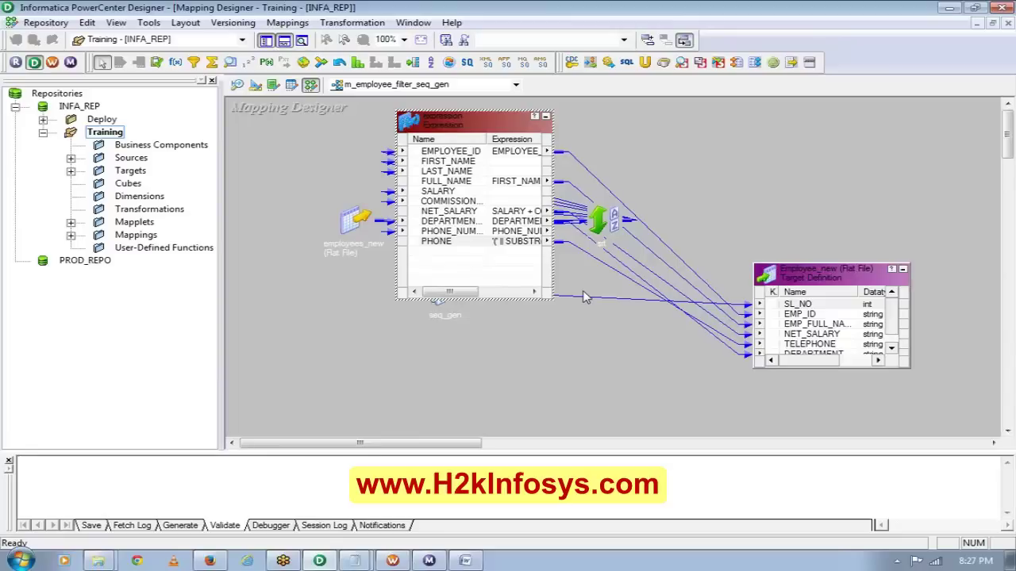
Reopen the expression transformation's ports in an enlarged dialog, then copy the PHONE port's SUBSTR formula and clear it from that port.
{"action": "double_click", "coordinate": [496, 243]}
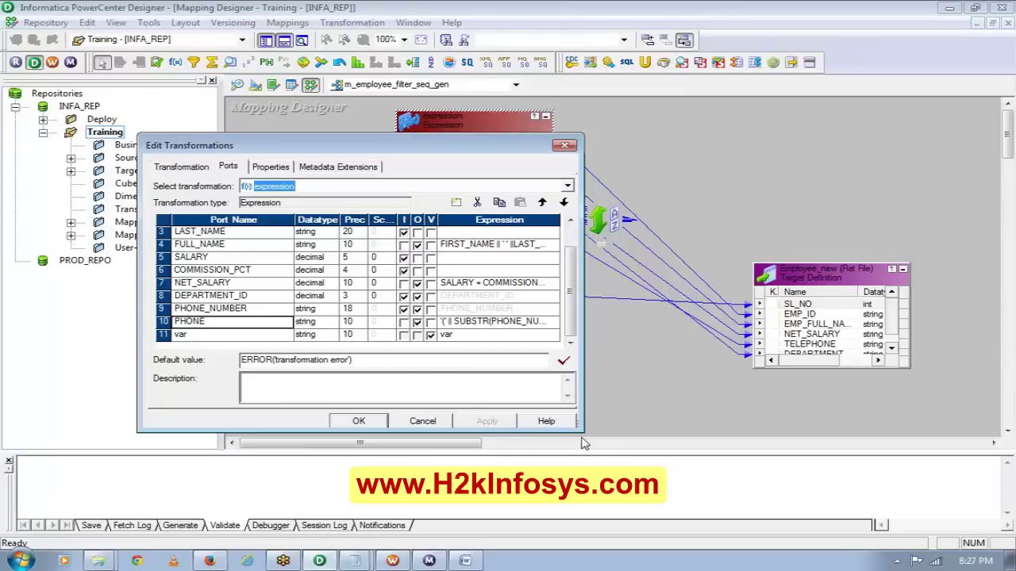
{"action": "left_click_drag", "start_coordinate": [585, 442], "coordinate": [633, 462]}
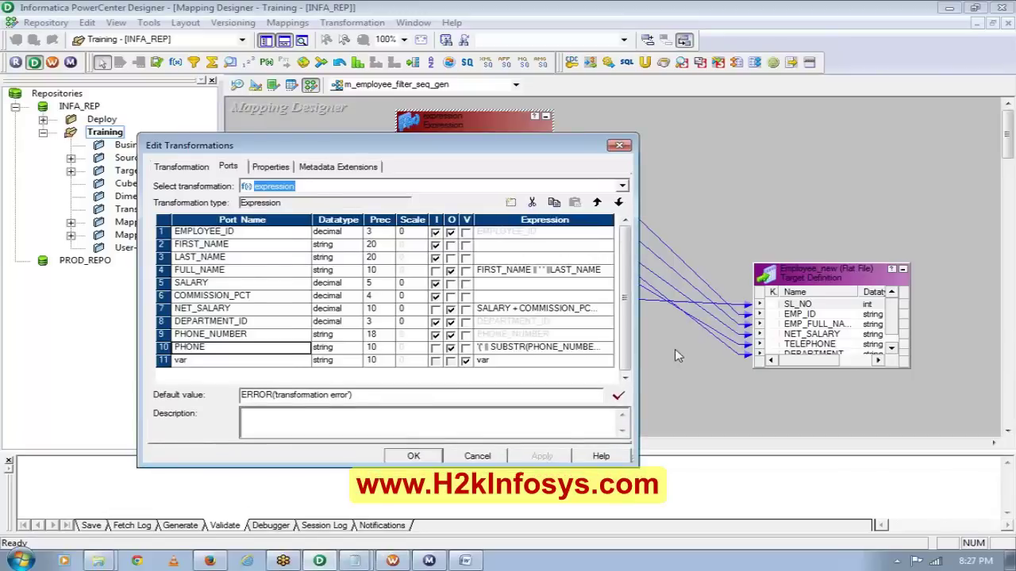
{"action": "left_click", "coordinate": [609, 351]}
{"action": "left_click", "coordinate": [608, 350]}
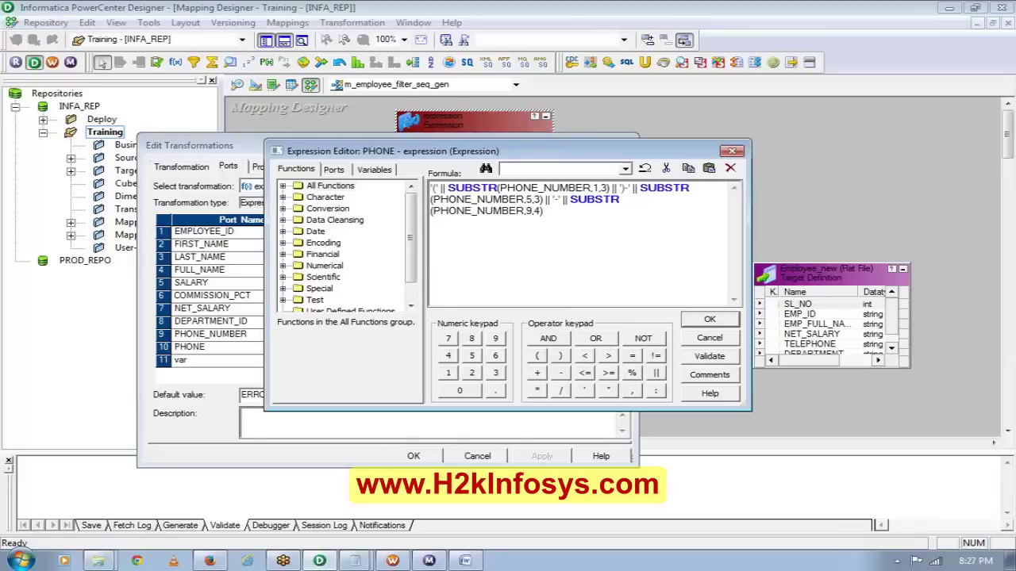
{"action": "key", "text": "ctrl+a"}
{"action": "key", "text": "ctrl+c"}
{"action": "key", "text": "Delete"}
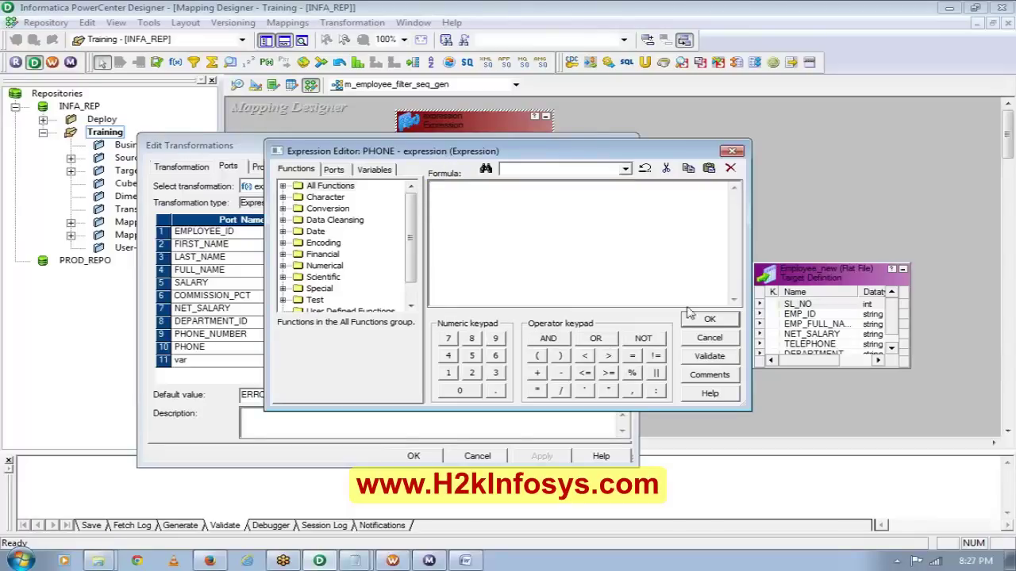
{"action": "left_click", "coordinate": [713, 327]}
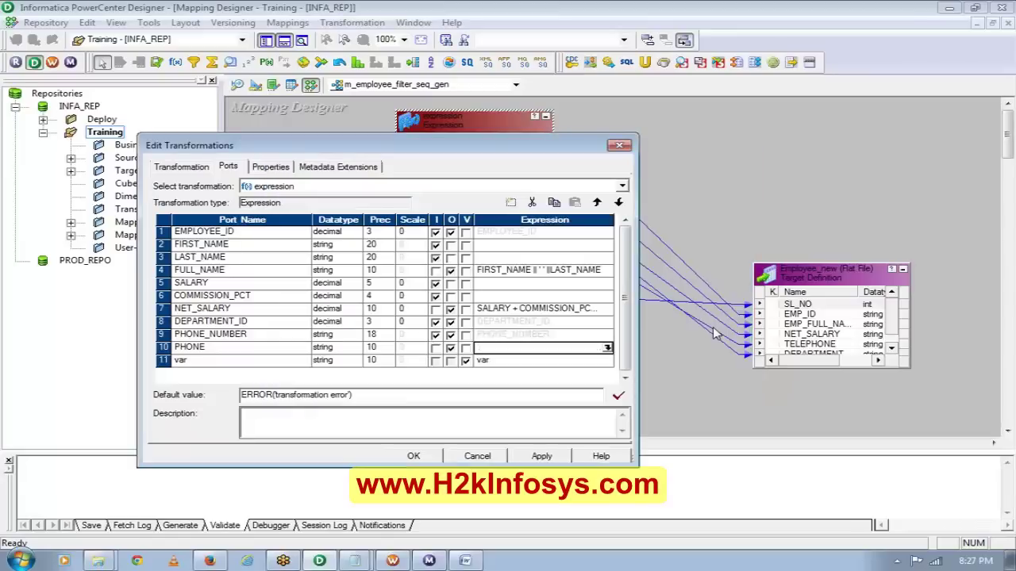
Replace the var port's expression with the copied SUBSTR phone formula and set the PHONE port's expression to var.
{"action": "left_click", "coordinate": [606, 362]}
{"action": "left_click", "coordinate": [606, 361]}
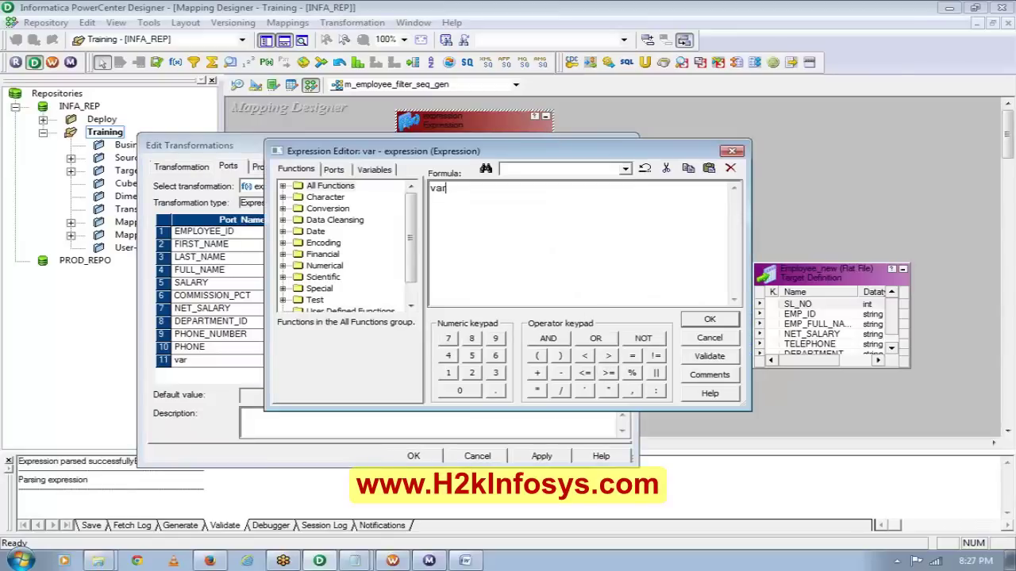
{"action": "key", "text": "ctrl+a"}
{"action": "key", "text": "ctrl+v"}
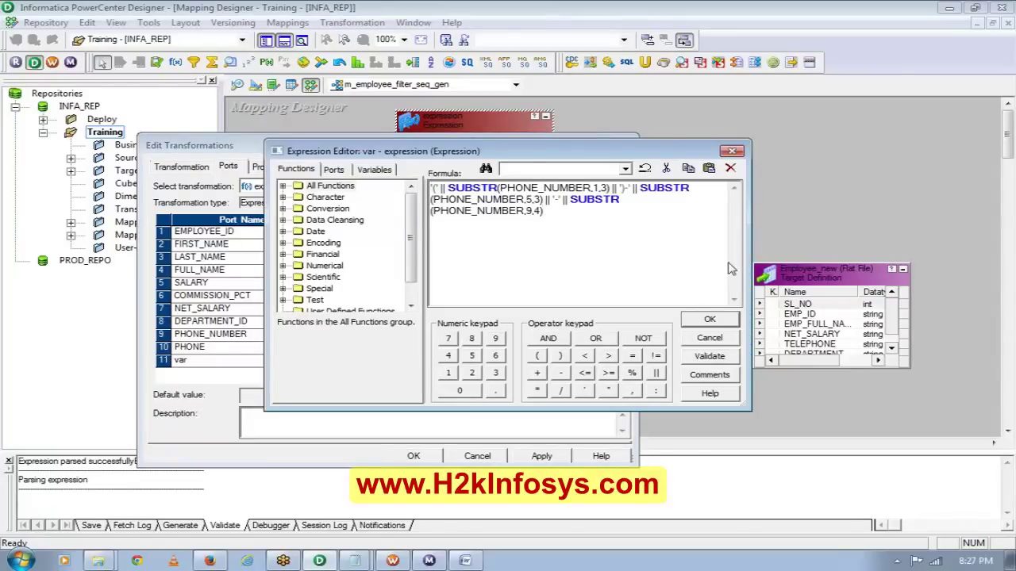
{"action": "left_click", "coordinate": [707, 322]}
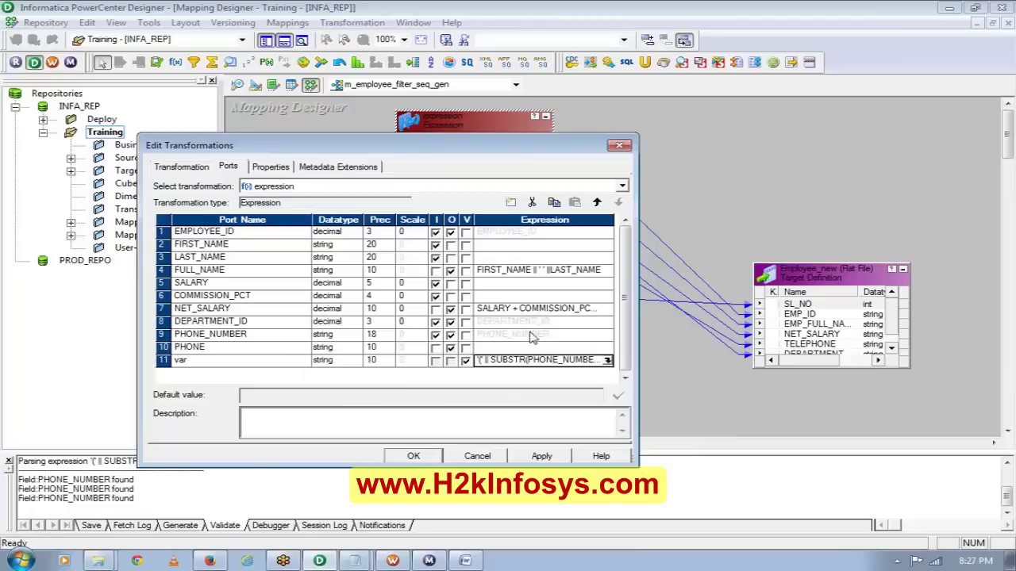
{"action": "left_click", "coordinate": [531, 347]}
{"action": "type", "text": "var"}
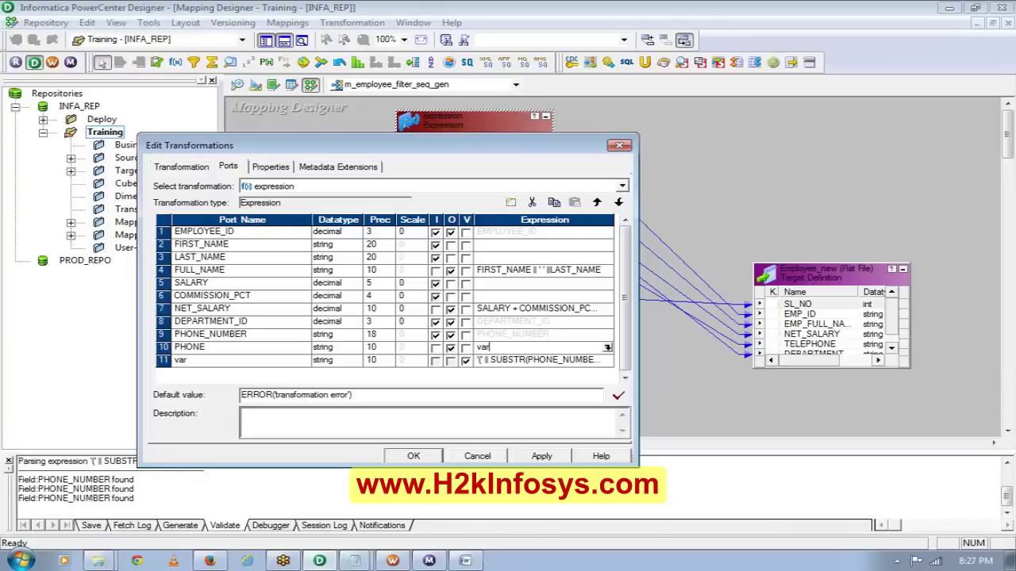
Switch to the Informatica Assignments_1 document in Word and examine how Assignment 3's SL. No. and Sr. No. relate to Dept. Id.
{"action": "left_click", "coordinate": [448, 548]}
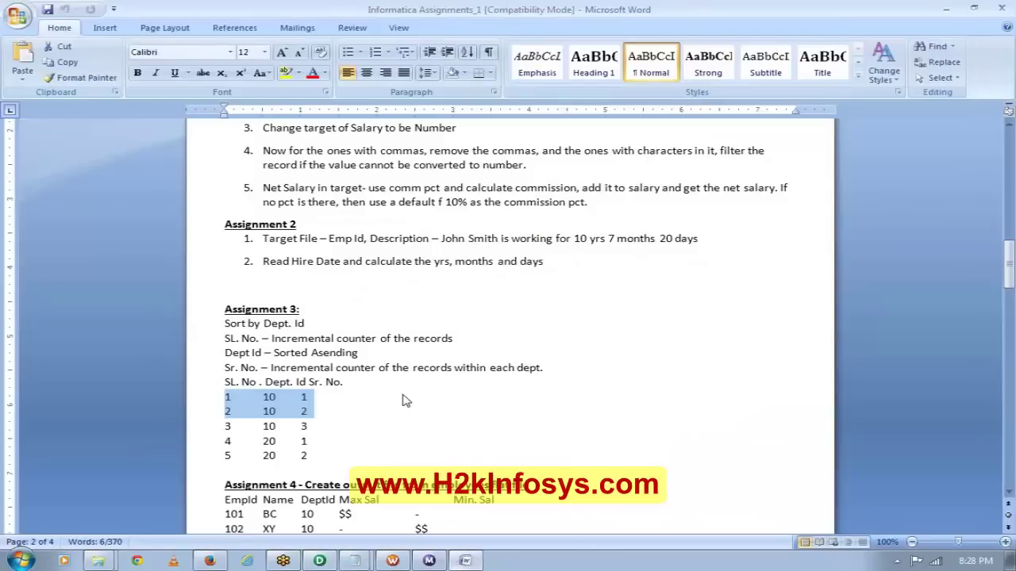
{"action": "left_click", "coordinate": [342, 401]}
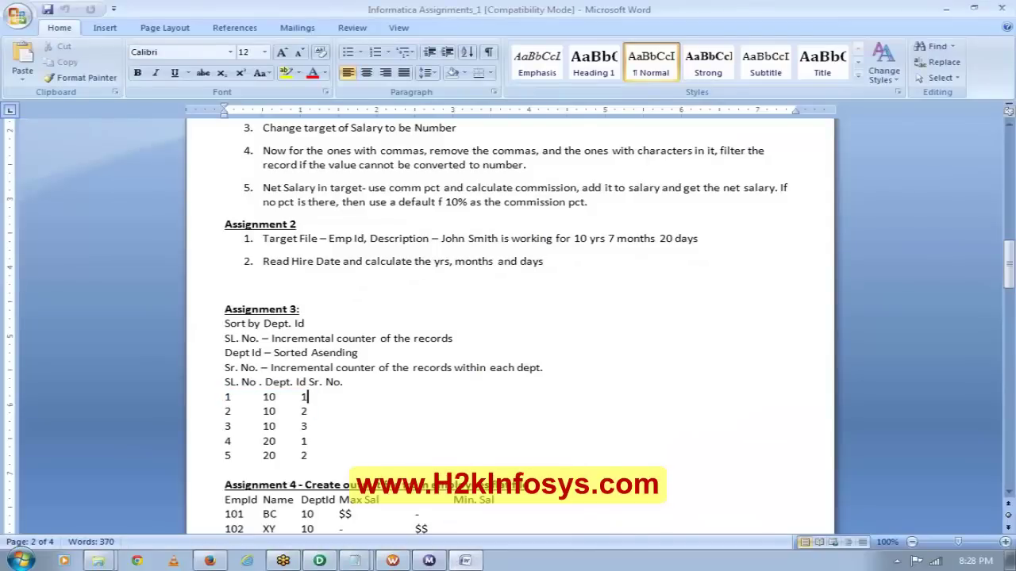
{"action": "left_click", "coordinate": [308, 455]}
{"action": "left_click_drag", "start_coordinate": [225, 381], "coordinate": [275, 426]}
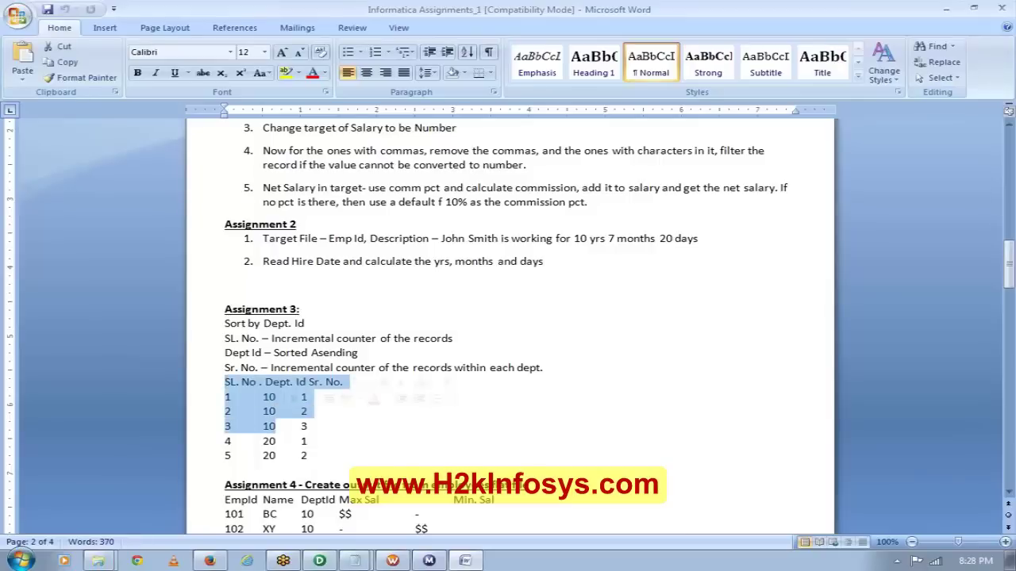
{"action": "left_click", "coordinate": [231, 399]}
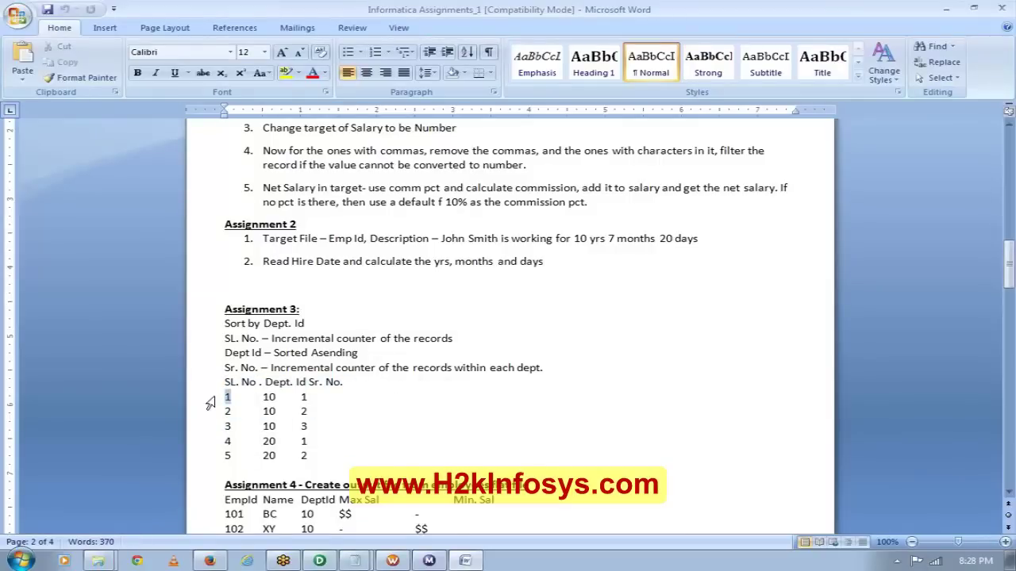
{"action": "left_click_drag", "start_coordinate": [211, 399], "coordinate": [231, 399]}
{"action": "left_click", "coordinate": [231, 455]}
{"action": "left_click_drag", "start_coordinate": [231, 456], "coordinate": [357, 440]}
{"action": "left_click", "coordinate": [223, 402]}
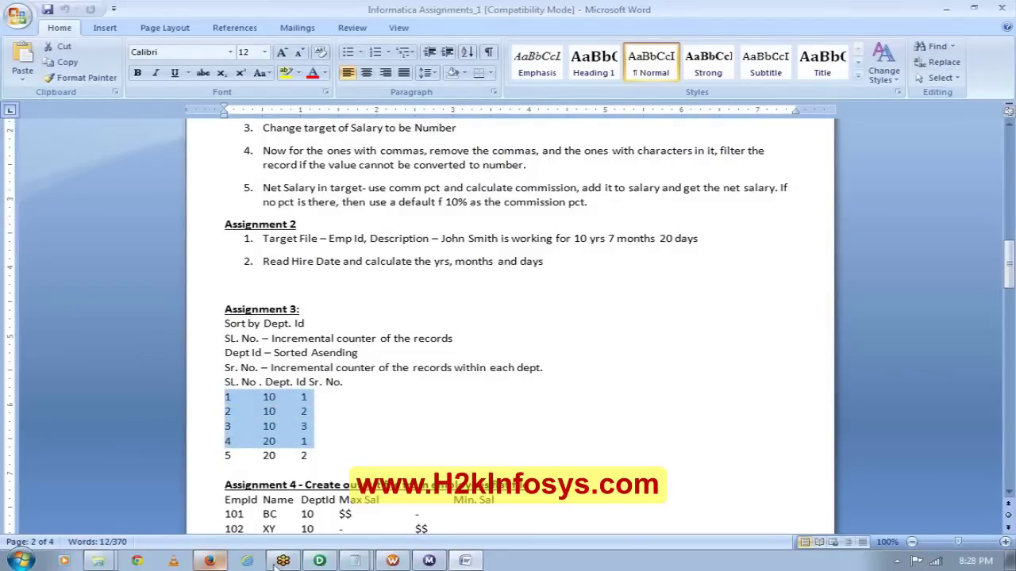
{"action": "left_click", "coordinate": [308, 411]}
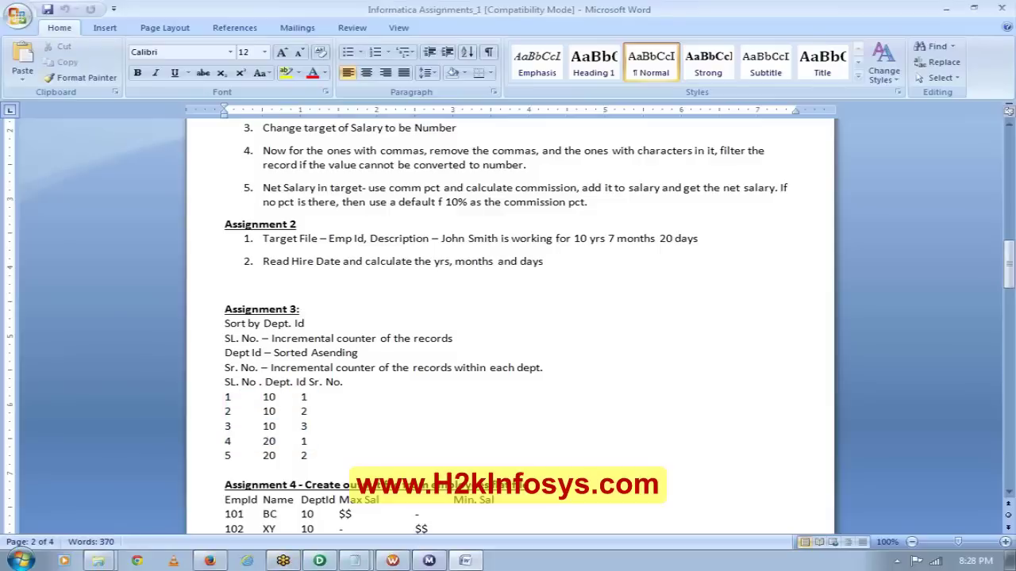
{"action": "left_click", "coordinate": [308, 427]}
{"action": "left_click_drag", "start_coordinate": [308, 426], "coordinate": [263, 397]}
Close the employee_new_seq text file and open a new blank Notepad window.
{"action": "left_click", "coordinate": [355, 561]}
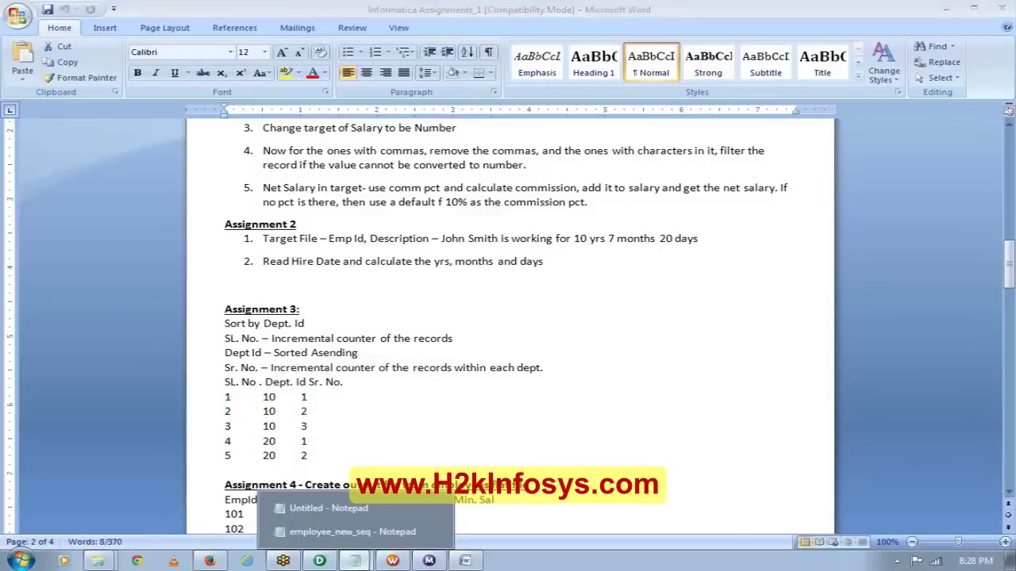
{"action": "left_click", "coordinate": [349, 532]}
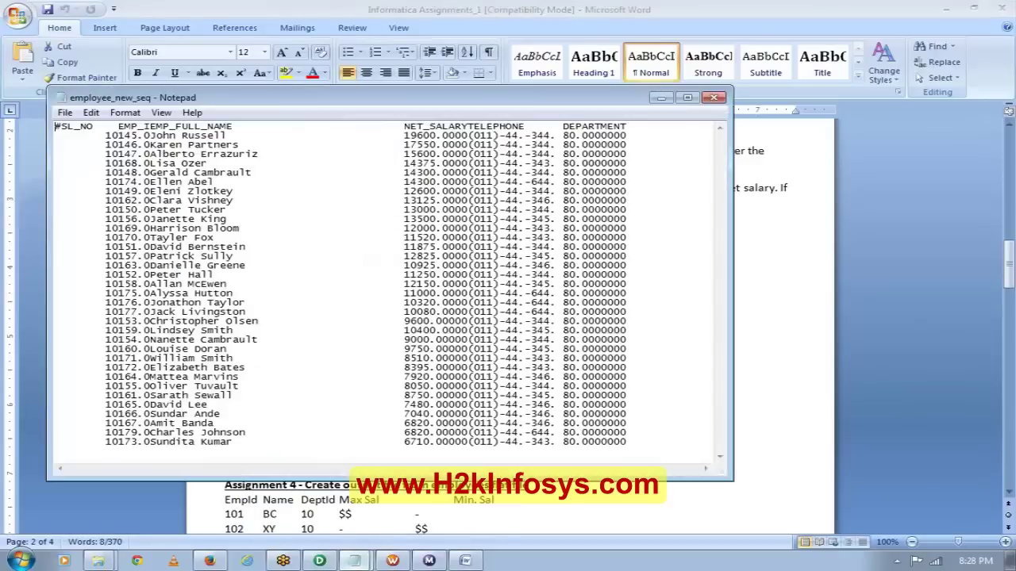
{"action": "left_click", "coordinate": [712, 102]}
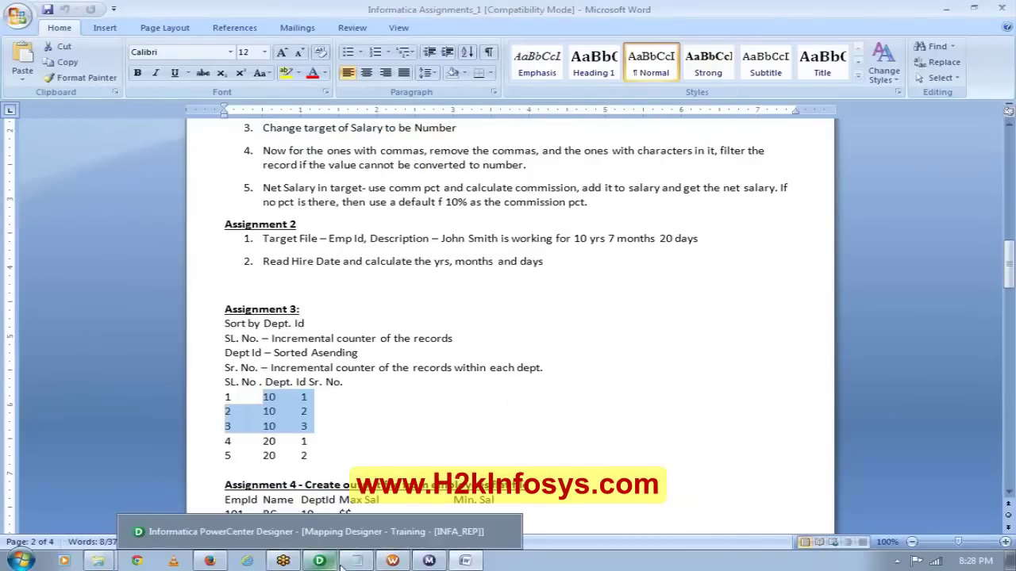
{"action": "left_click", "coordinate": [20, 562]}
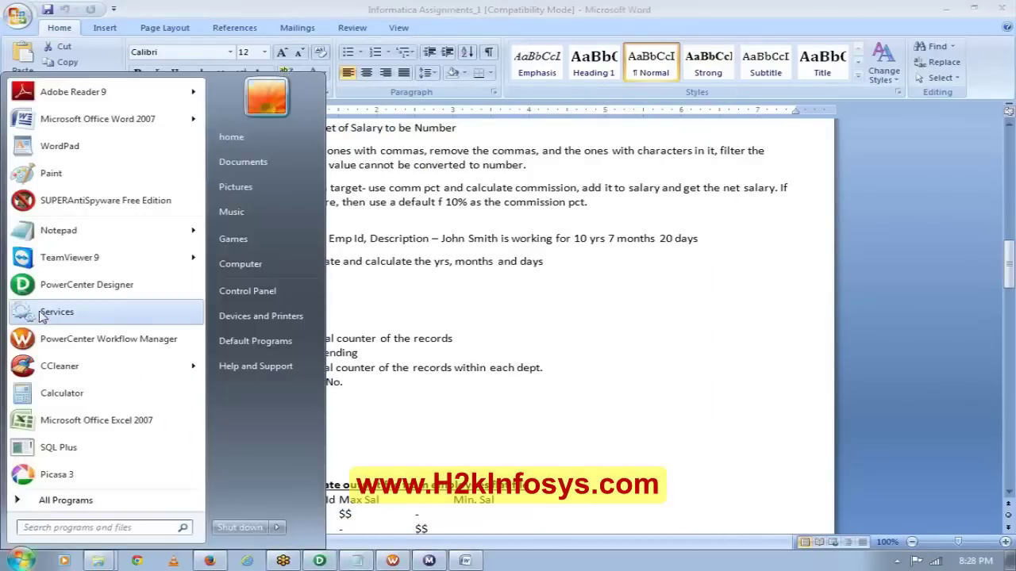
{"action": "left_click", "coordinate": [59, 230]}
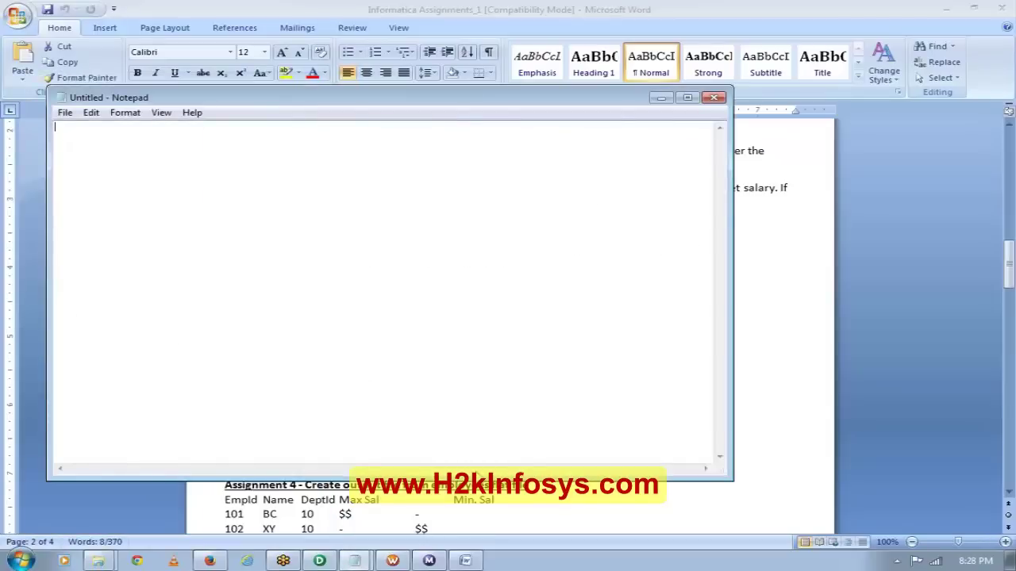
Switch to Designer, bring the blank Notepad window in front of it and move it away from the other Notepad window.
{"action": "mouse_move", "coordinate": [319, 561]}
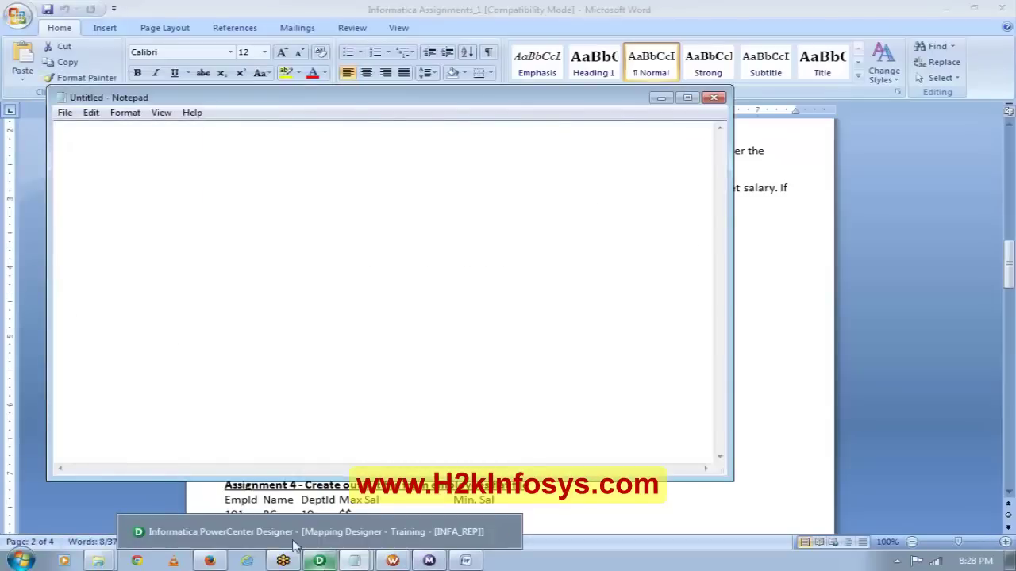
{"action": "left_click", "coordinate": [288, 540]}
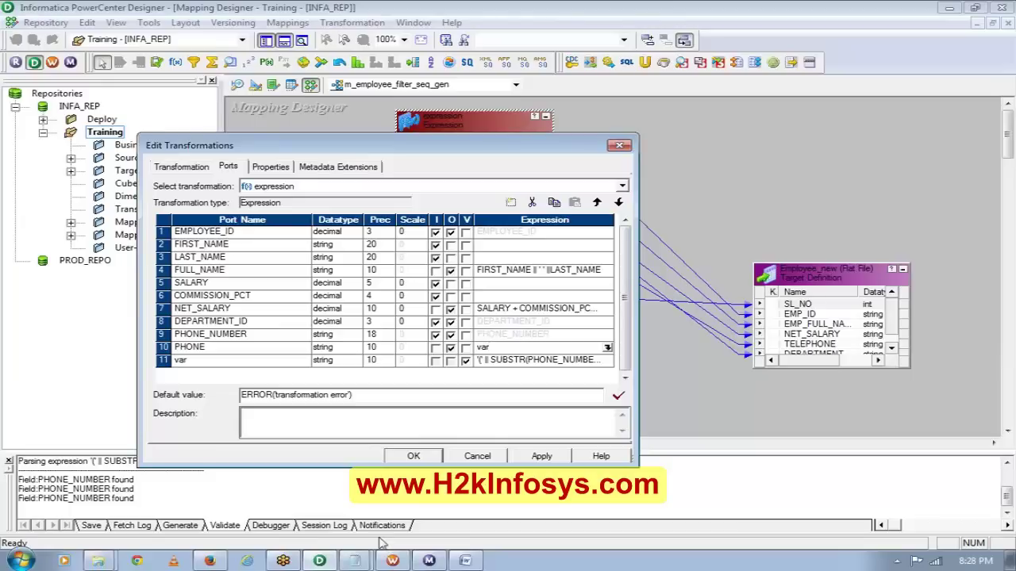
{"action": "mouse_move", "coordinate": [420, 565]}
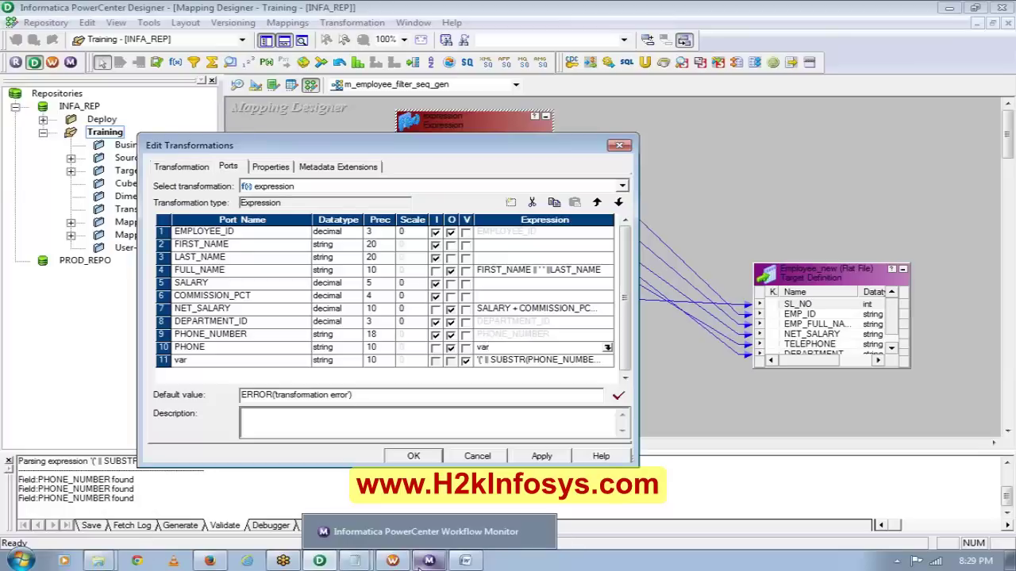
{"action": "mouse_move", "coordinate": [354, 561]}
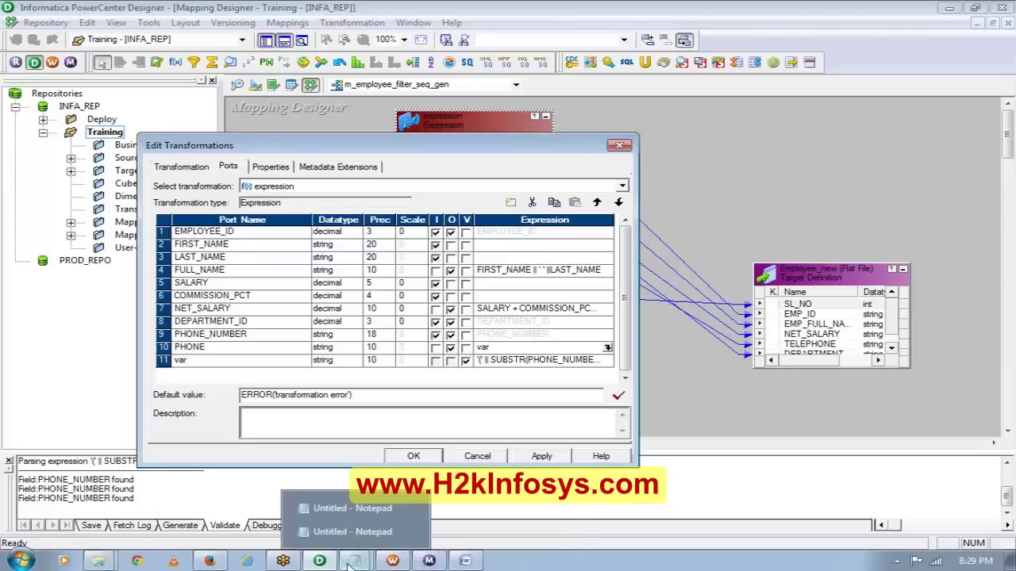
{"action": "left_click", "coordinate": [354, 514]}
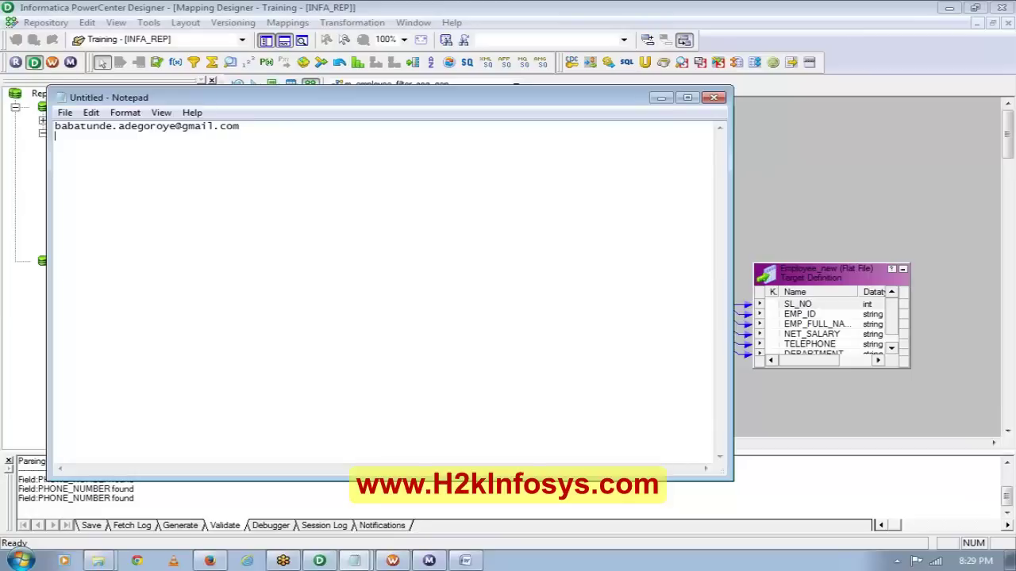
{"action": "left_click", "coordinate": [661, 99]}
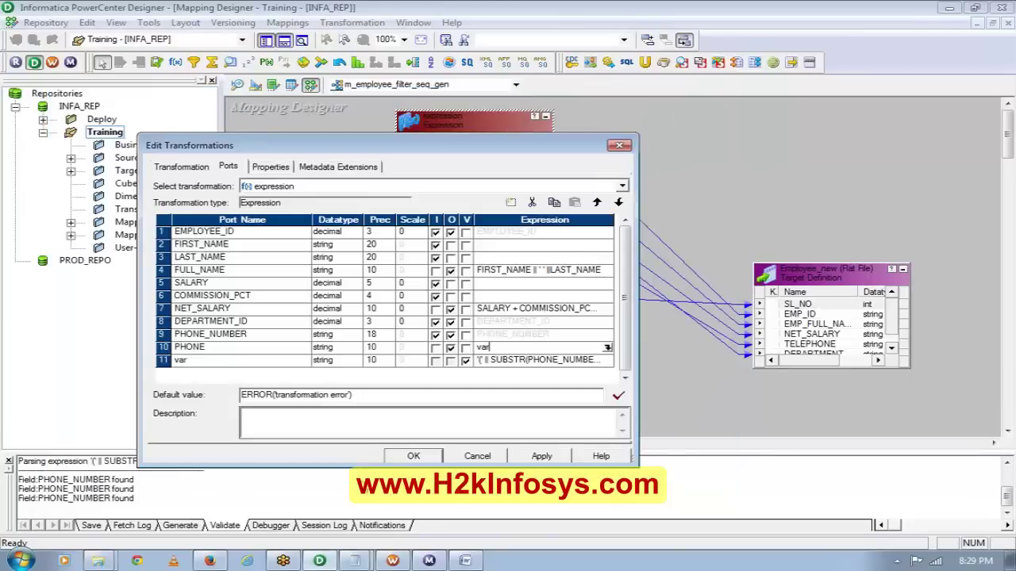
{"action": "mouse_move", "coordinate": [354, 562]}
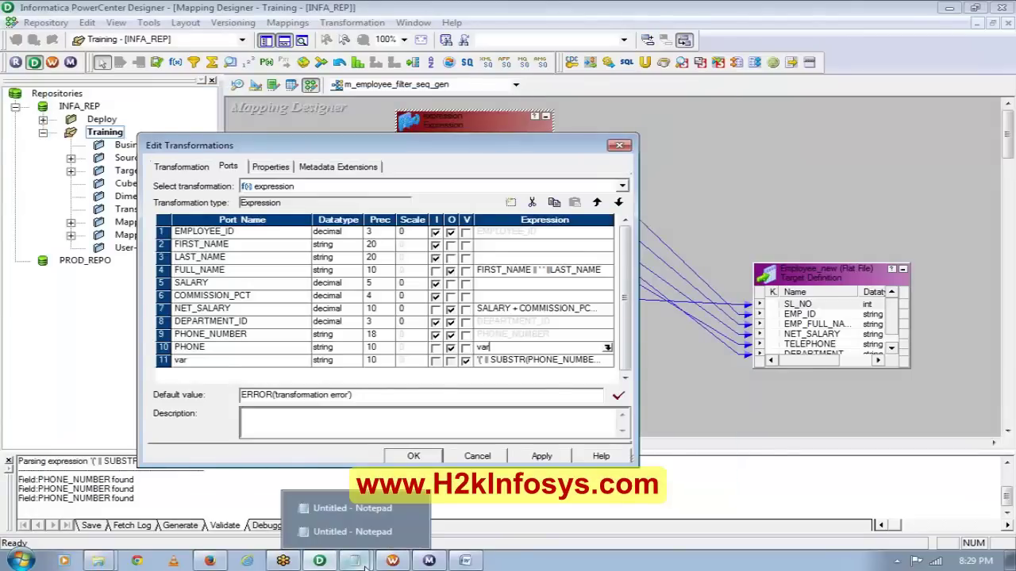
{"action": "left_click", "coordinate": [349, 514]}
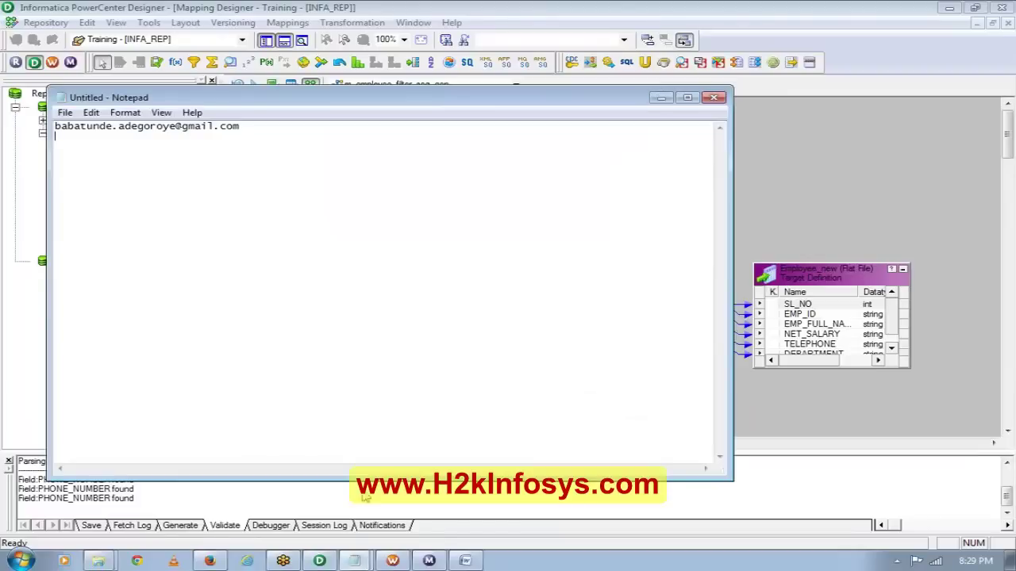
{"action": "mouse_move", "coordinate": [355, 561]}
{"action": "left_click", "coordinate": [355, 542]}
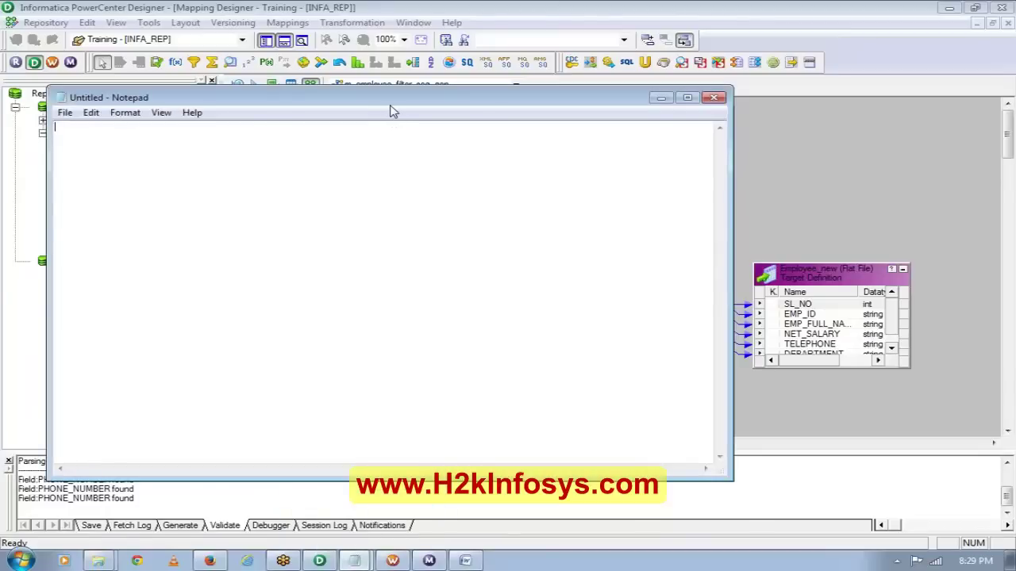
{"action": "left_click_drag", "start_coordinate": [388, 104], "coordinate": [602, 139]}
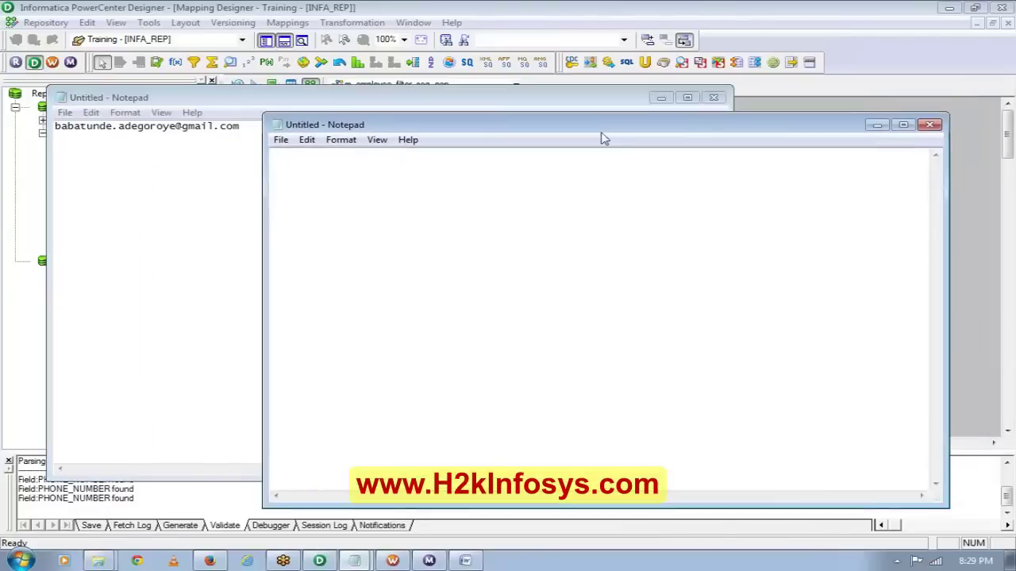
Clear the other Notepad window away, reposition the blank one, and list v_prev_dept, v_curr_dept and count in it on separate lines.
{"action": "left_click", "coordinate": [659, 99]}
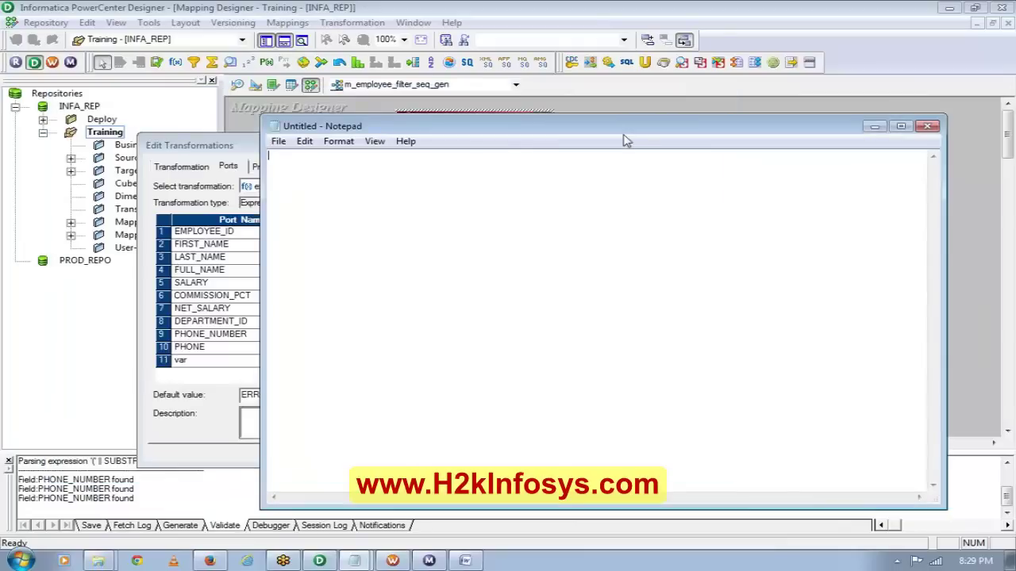
{"action": "left_click_drag", "start_coordinate": [624, 134], "coordinate": [574, 80]}
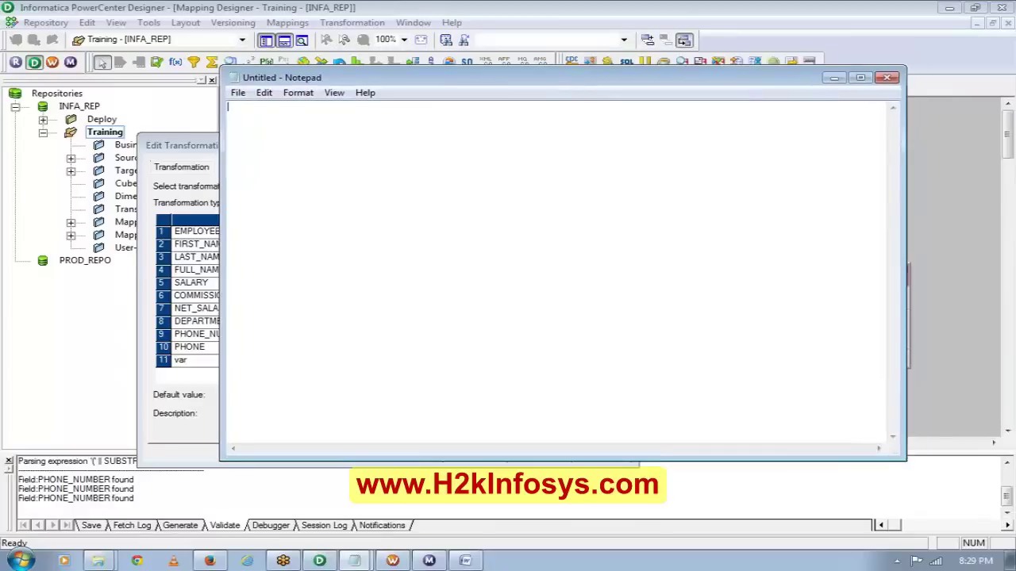
{"action": "type", "text": "c"}
{"action": "key", "text": "BackSpace"}
{"action": "type", "text": "prev_dept"}
{"action": "key", "text": "Return"}
{"action": "left_click", "coordinate": [228, 106]}
{"action": "type", "text": "v_"}
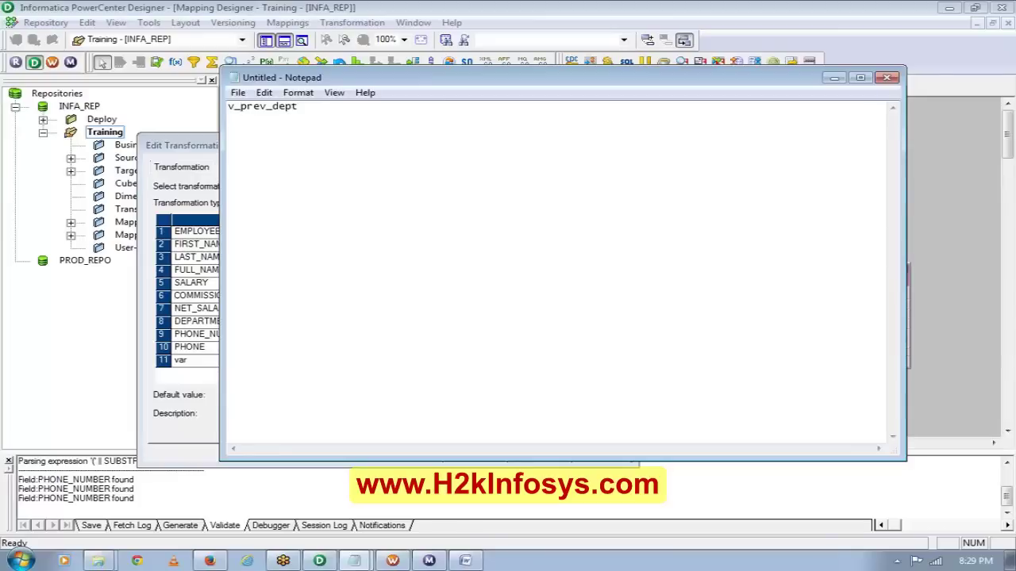
{"action": "type", "text": "v_curr_dept"}
{"action": "key", "text": "Return"}
{"action": "type", "text": "count"}
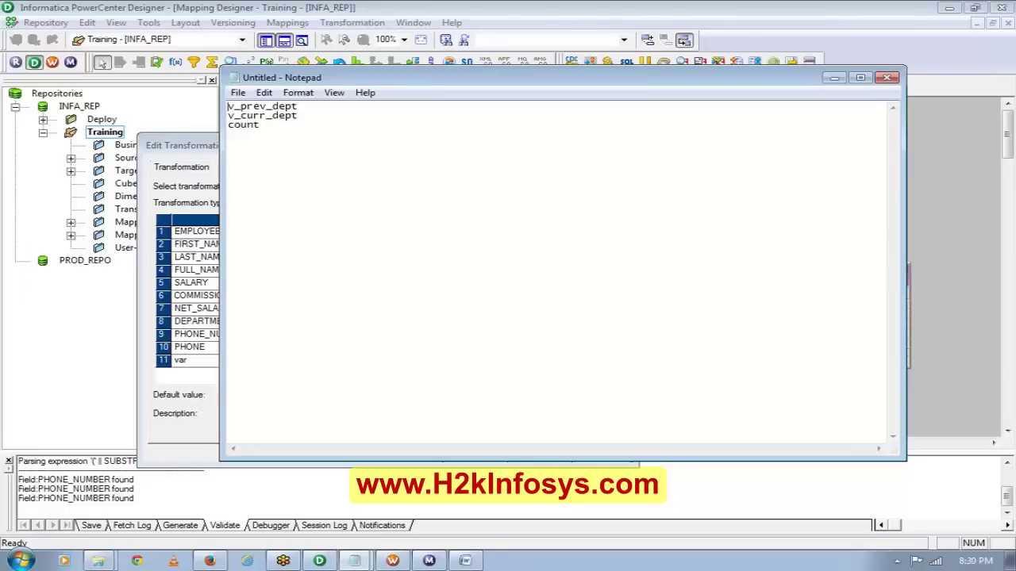
Make blank space above the variable names and enter the sample department values 1010 and 202020 on two lines.
{"action": "key", "text": "Return"}
{"action": "key", "text": "Return"}
{"action": "key", "text": "Return"}
{"action": "key", "text": "Return"}
{"action": "key", "text": "Return"}
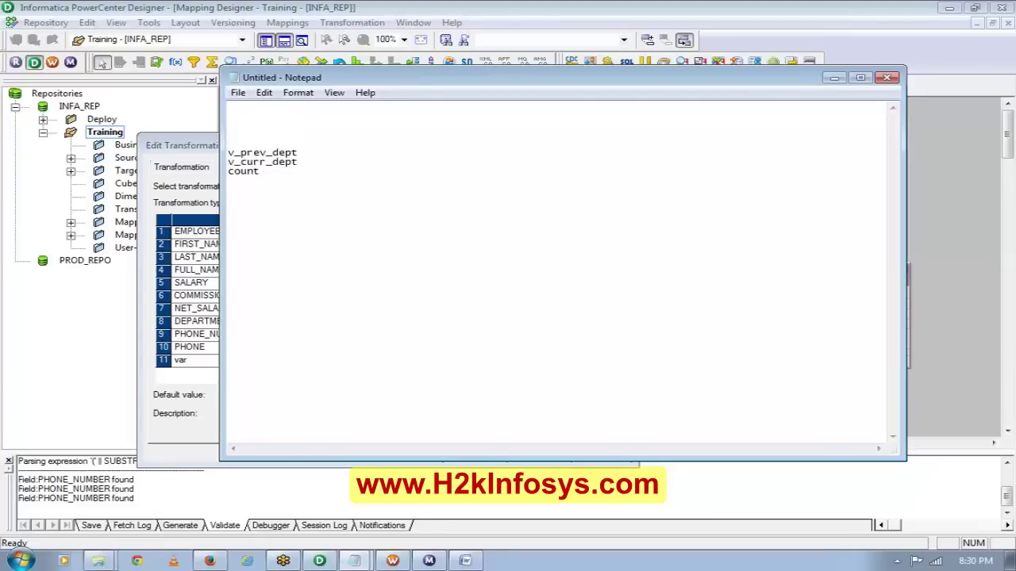
{"action": "key", "text": "Up"}
{"action": "key", "text": "Up"}
{"action": "key", "text": "Up"}
{"action": "type", "text": "1"}
{"action": "type", "text": "10"}
{"action": "key", "text": "Return"}
{"action": "type", "text": "20"}
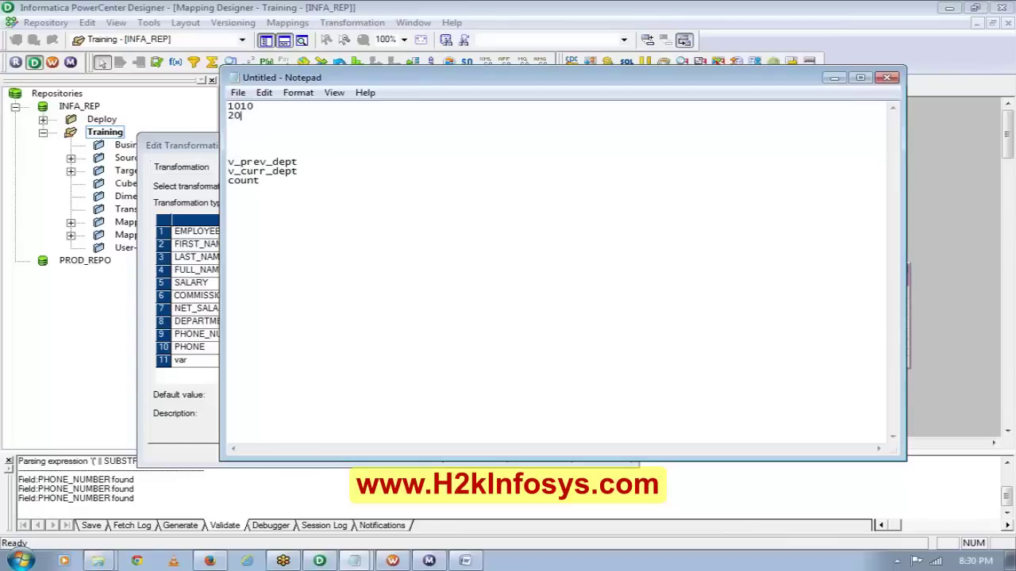
{"action": "type", "text": "2020"}
Split the sample department values so that 10, 10, 20, 20 and 20 each stand on their own line.
{"action": "key", "text": "Left"}
{"action": "key", "text": "Left"}
{"action": "key", "text": "Left"}
{"action": "key", "text": "Left"}
{"action": "key", "text": "Up"}
{"action": "key", "text": "Return"}
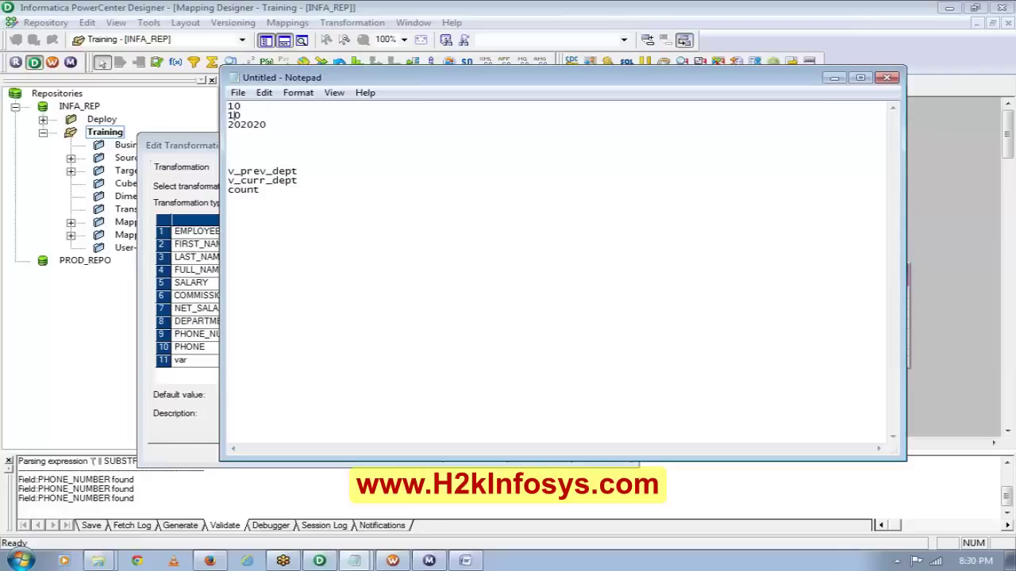
{"action": "key", "text": "Down"}
{"action": "key", "text": "Right"}
{"action": "key", "text": "Right"}
{"action": "key", "text": "Return"}
{"action": "key", "text": "Right"}
{"action": "key", "text": "Right"}
{"action": "key", "text": "Return"}
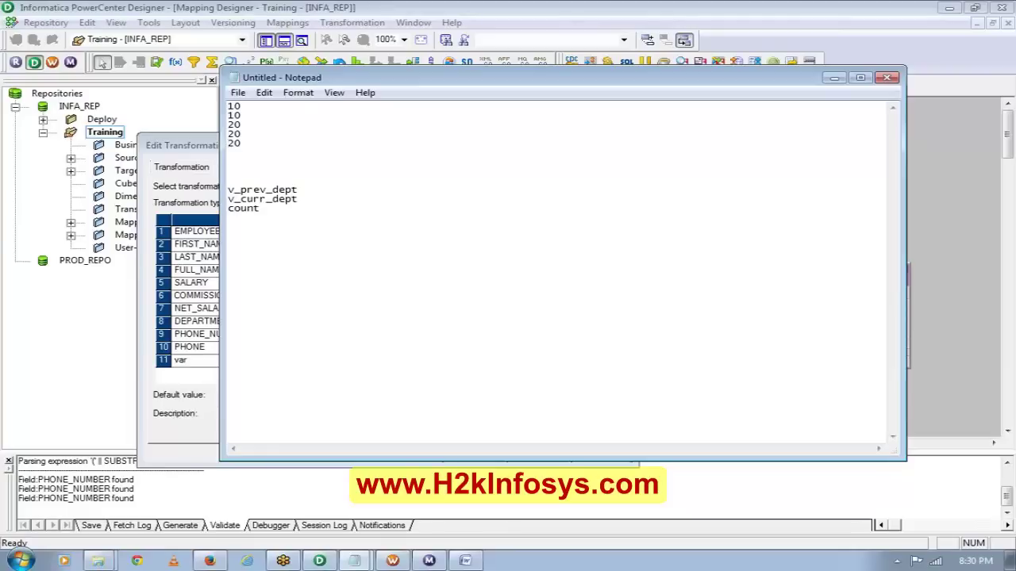
Assign values to the variables in the notes: v_prev_dept=10, v_curr_dept=10 and count=1.
{"action": "left_click", "coordinate": [297, 191]}
{"action": "type", "text": "="}
{"action": "left_click", "coordinate": [298, 199]}
{"action": "type", "text": "="}
{"action": "left_click", "coordinate": [261, 208]}
{"action": "type", "text": "="}
{"action": "type", "text": "0"}
{"action": "left_click", "coordinate": [305, 199]}
{"action": "type", "text": "10 10"}
{"action": "key", "text": "BackSpace"}
{"action": "type", "text": "1"}
{"action": "type", "text": "1"}
Separate the count=1 line from the two department variables with a blank line.
{"action": "key", "text": "Down"}
{"action": "key", "text": "Down"}
{"action": "key", "text": "Home"}
{"action": "key", "text": "shift+End"}
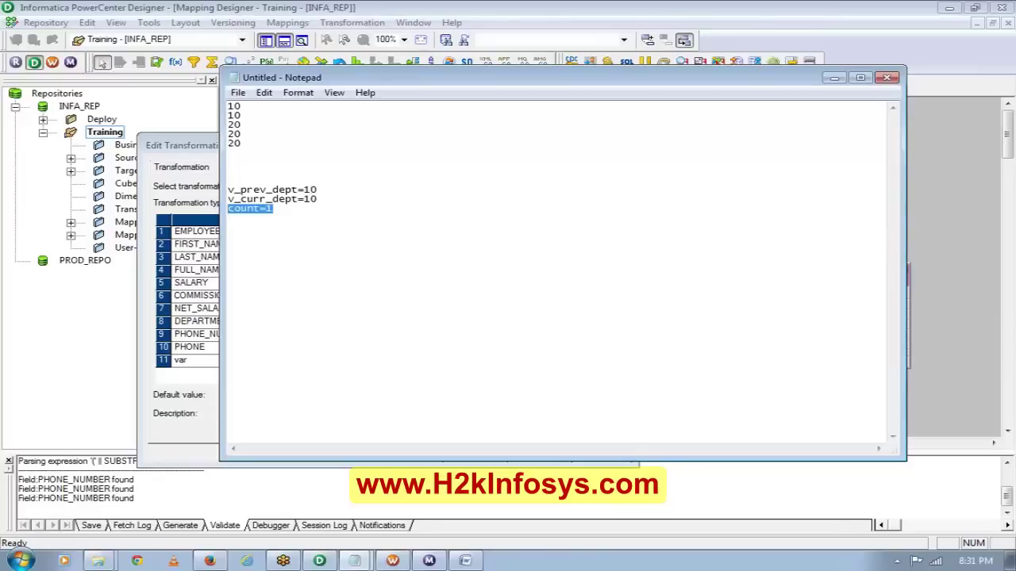
{"action": "key", "text": "shift+Right"}
{"action": "key", "text": "shift+Right"}
{"action": "key", "text": "shift+Right"}
{"action": "key", "text": "shift+Right"}
{"action": "key", "text": "shift+Right"}
{"action": "key", "text": "shift+Right"}
{"action": "key", "text": "shift+Right"}
{"action": "key", "text": "Left"}
{"action": "key", "text": "Left"}
{"action": "key", "text": "Left"}
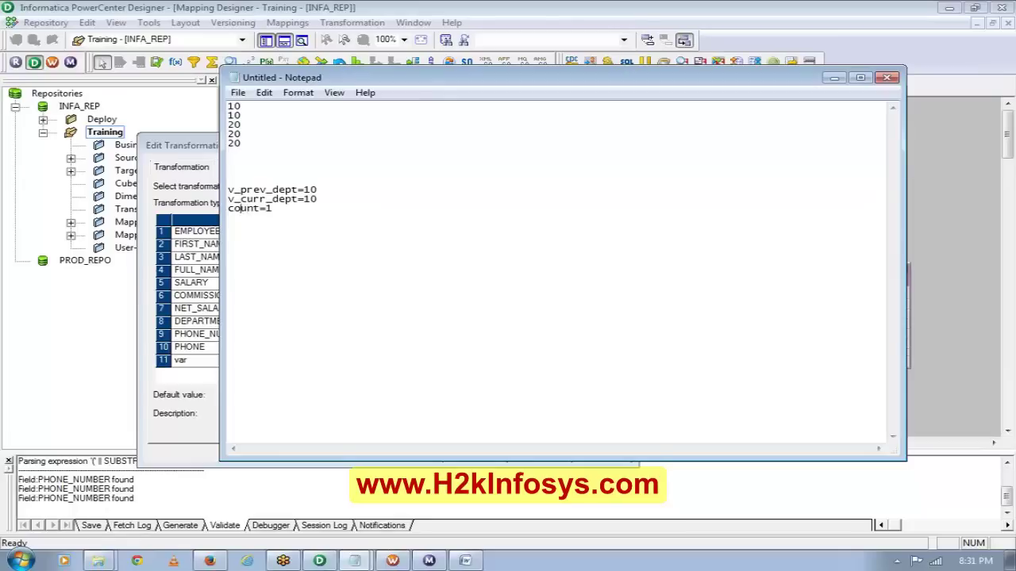
{"action": "key", "text": "Return"}
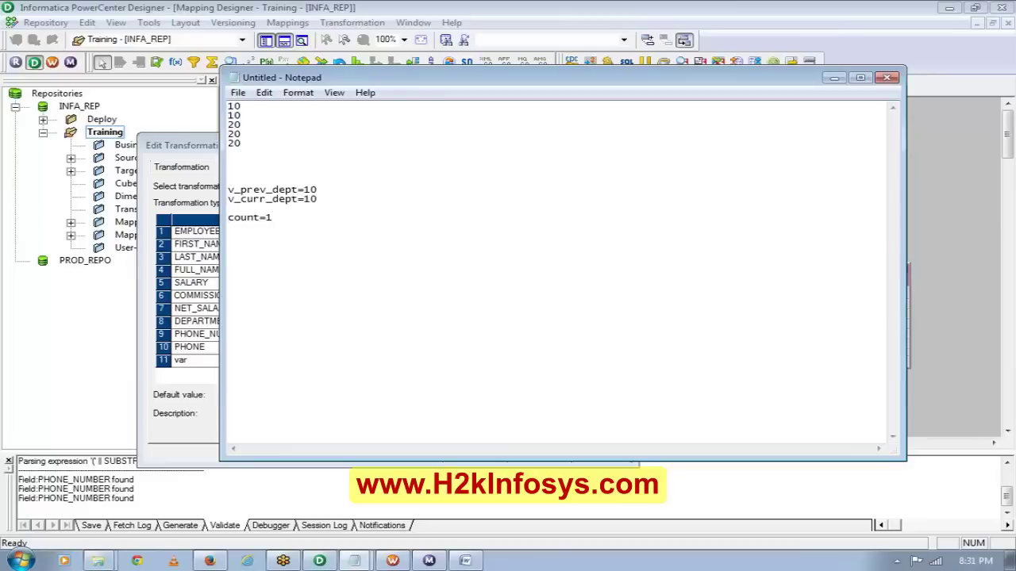
Insert the condition If v_prev_dept = v_curr_dept in front of count, reusing the variable names from the lines above.
{"action": "type", "text": "If"}
{"action": "left_click_drag", "start_coordinate": [299, 191], "coordinate": [228, 191]}
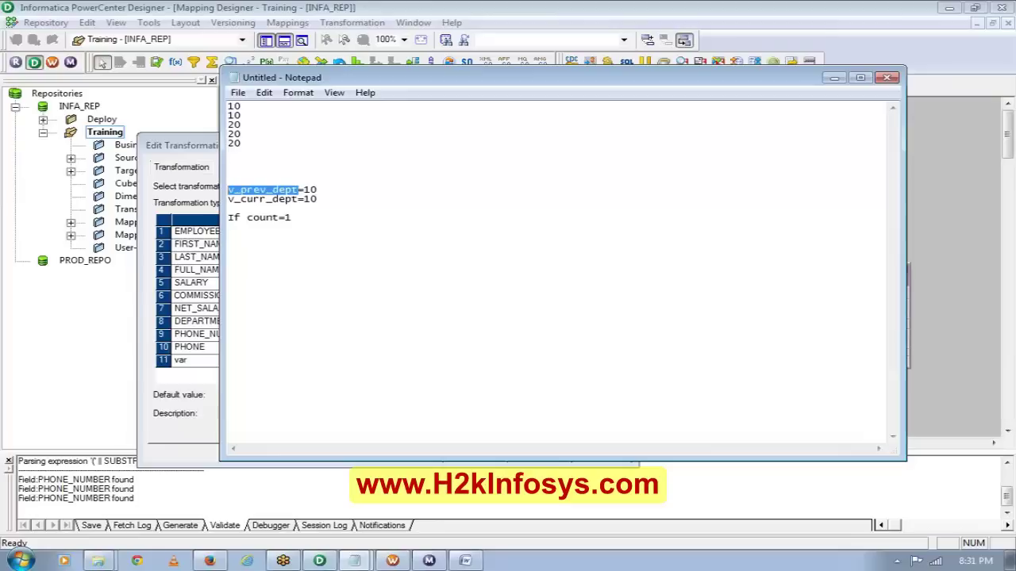
{"action": "key", "text": "ctrl+c"}
{"action": "left_click", "coordinate": [247, 218]}
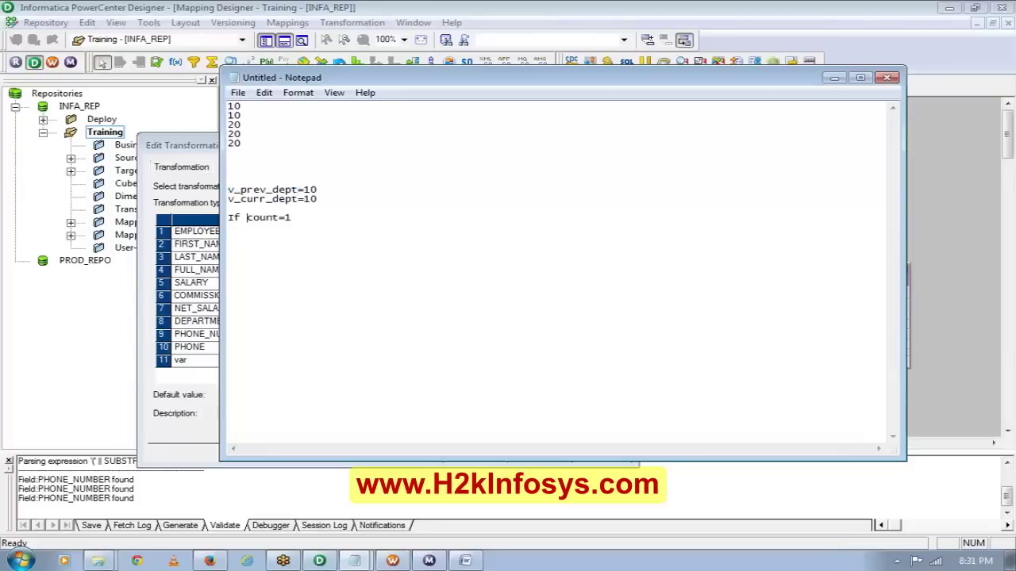
{"action": "key", "text": "ctrl+v"}
{"action": "type", "text": "="}
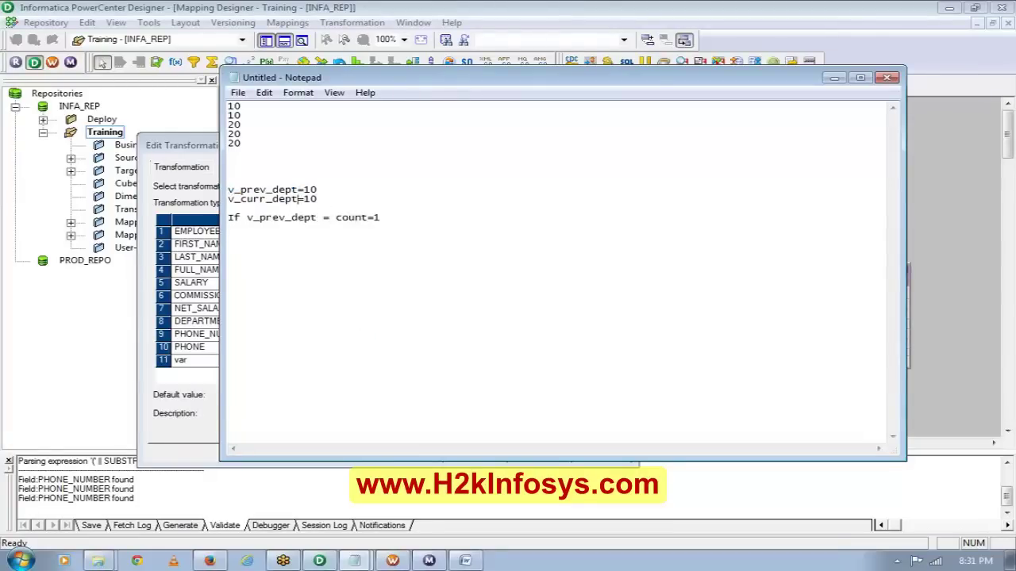
{"action": "left_click_drag", "start_coordinate": [298, 200], "coordinate": [228, 199]}
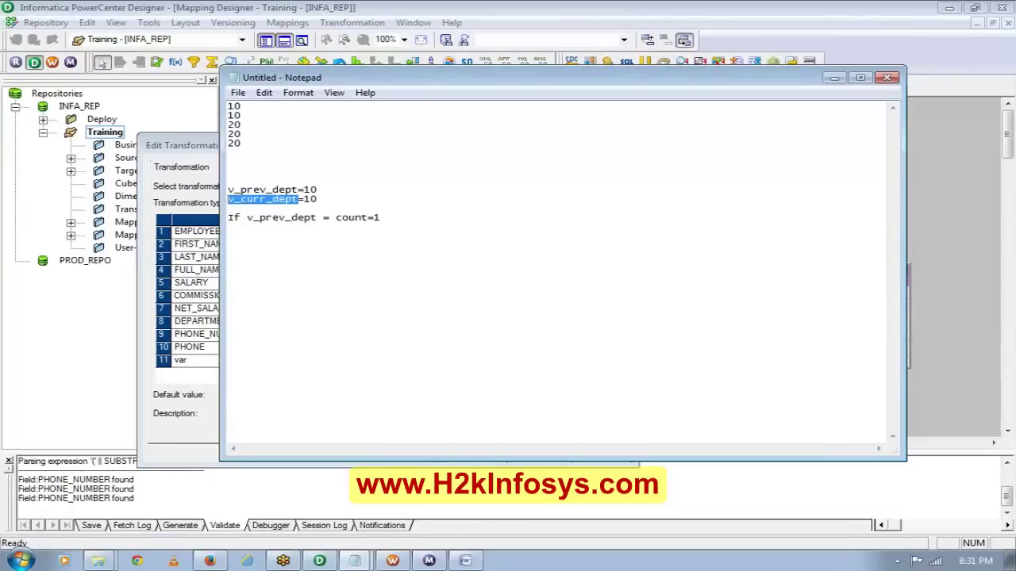
{"action": "key", "text": "ctrl+c"}
{"action": "left_click", "coordinate": [336, 218]}
{"action": "key", "text": "ctrl+v"}
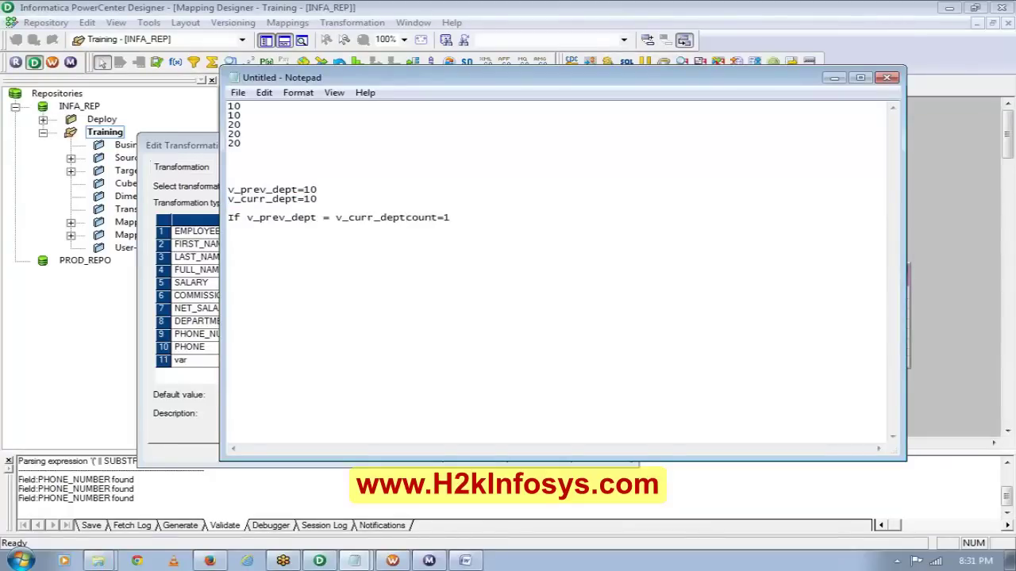
Complete the condition with count=count +1 as the true result and count=1 as the false result.
{"action": "type", "text": ","}
{"action": "key", "text": "BackSpace"}
{"action": "type", "text": "co"}
{"action": "type", "text": "unt +"}
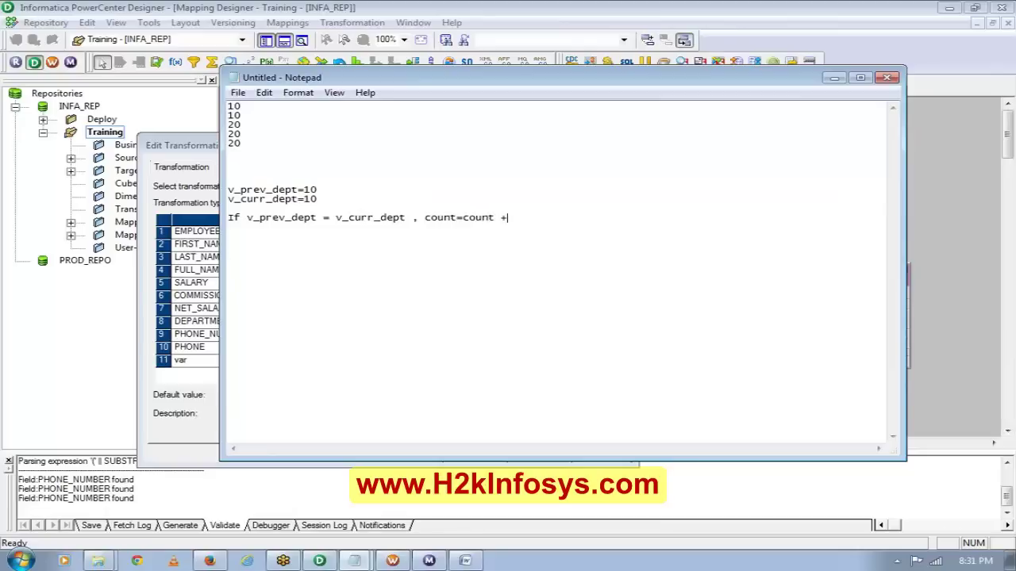
{"action": "type", "text": "1, count=1, count=1"}
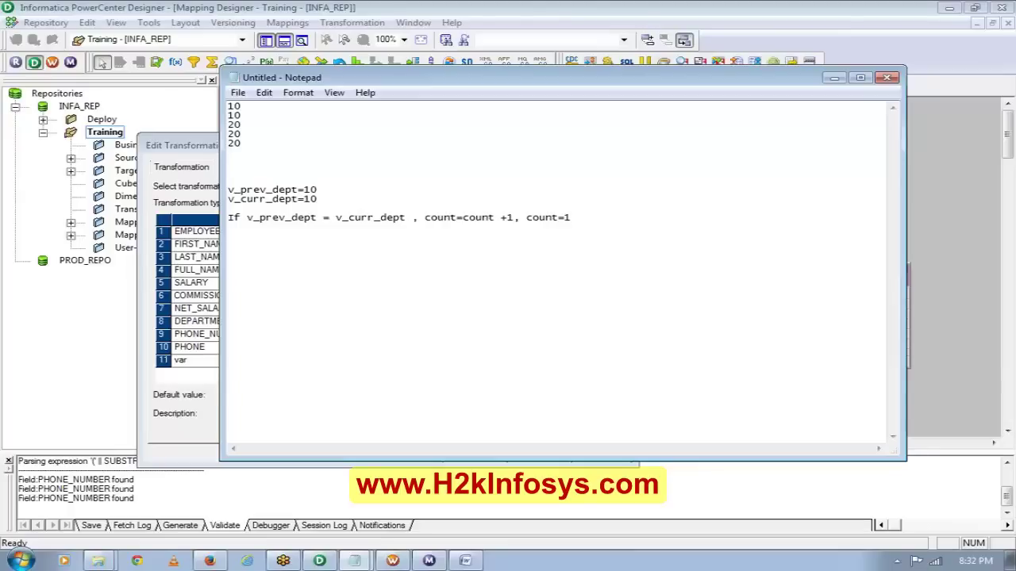
Write a count=2 result line below the condition, then change v_curr_dept to 20 and that result to count=1 for the next department.
{"action": "type", "text": "count=2"}
{"action": "left_click_drag", "start_coordinate": [244, 125], "coordinate": [227, 125]}
{"action": "left_click", "coordinate": [312, 200]}
{"action": "key", "text": "BackSpace"}
{"action": "type", "text": "2"}
{"action": "key", "text": "BackSpace"}
{"action": "type", "text": "1"}
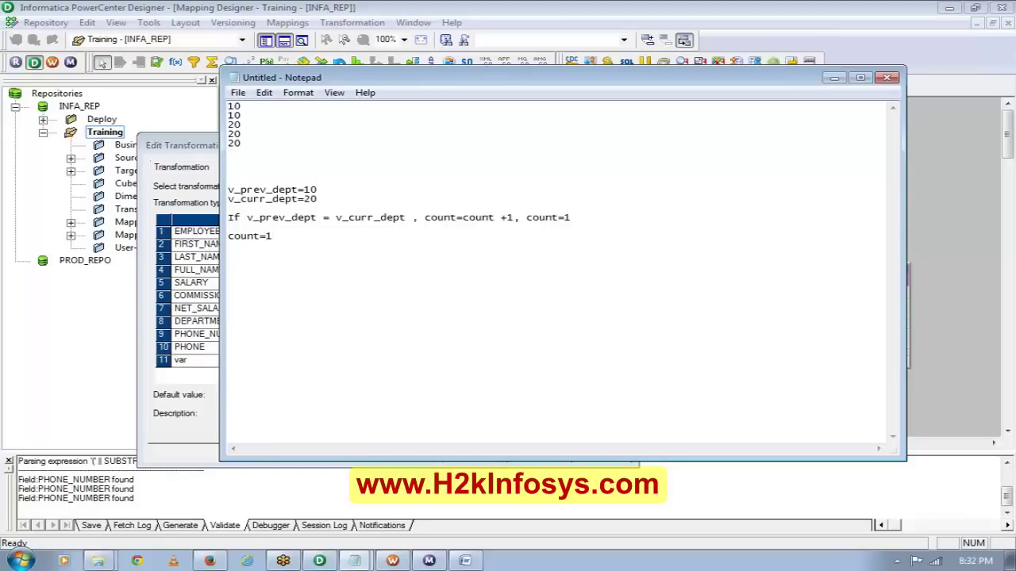
Minimize the notes, select all ports of the expression transformation and accept its port changes.
{"action": "left_click", "coordinate": [834, 77]}
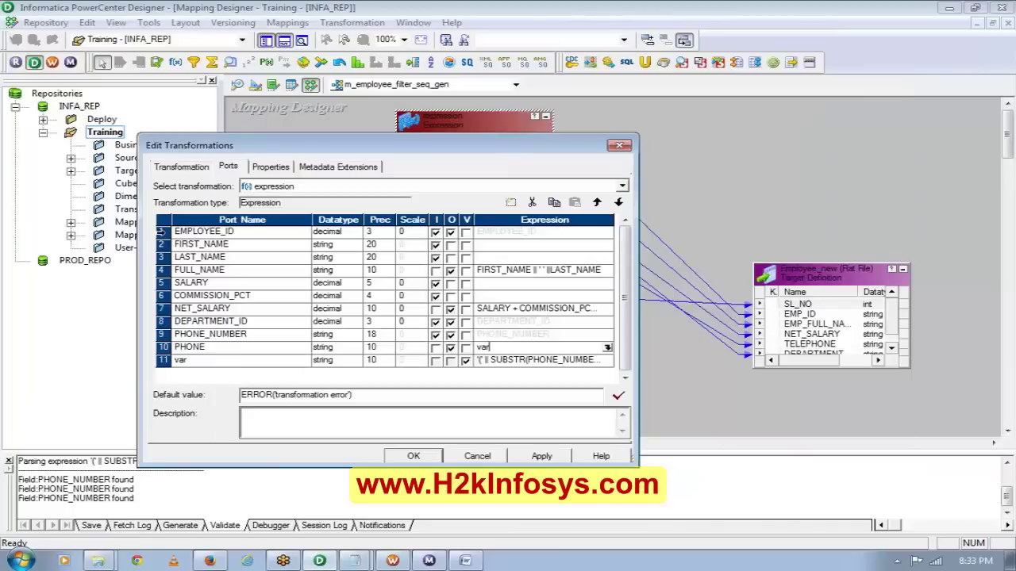
{"action": "left_click_drag", "start_coordinate": [162, 231], "coordinate": [168, 377]}
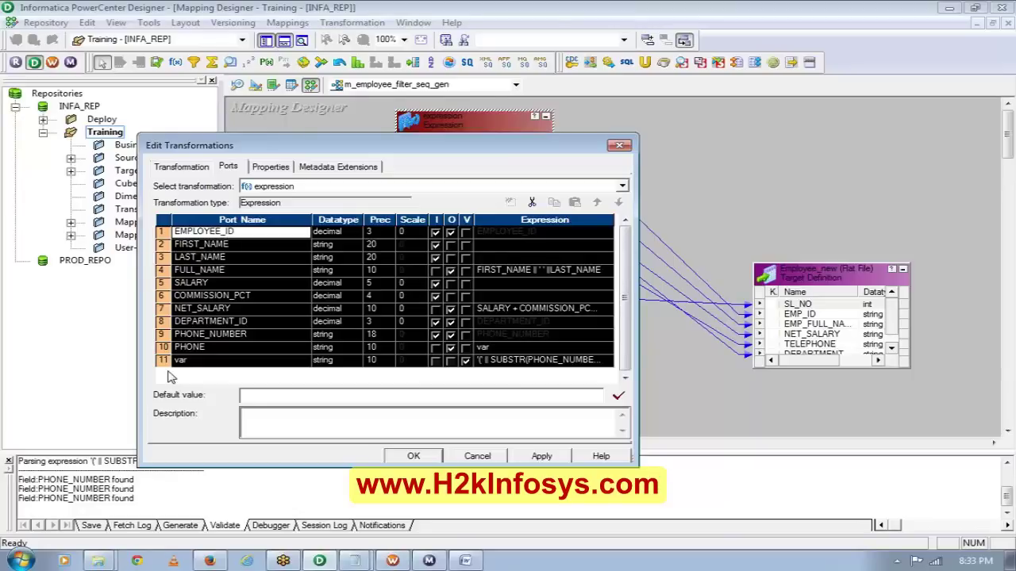
{"action": "left_click", "coordinate": [413, 456]}
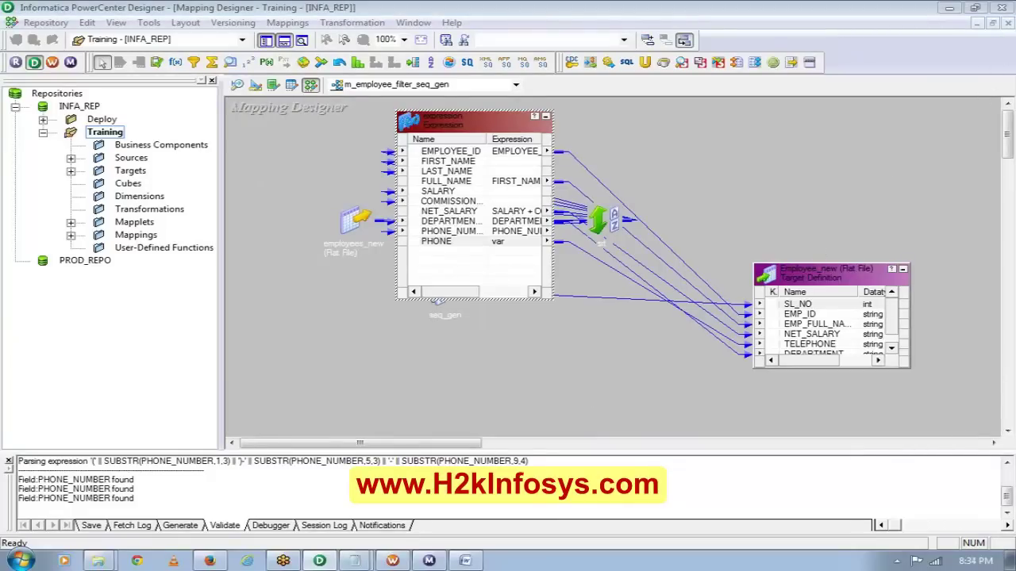
Collapse the expression transformation and arrange all objects of the mapping as icons.
{"action": "left_click", "coordinate": [618, 359]}
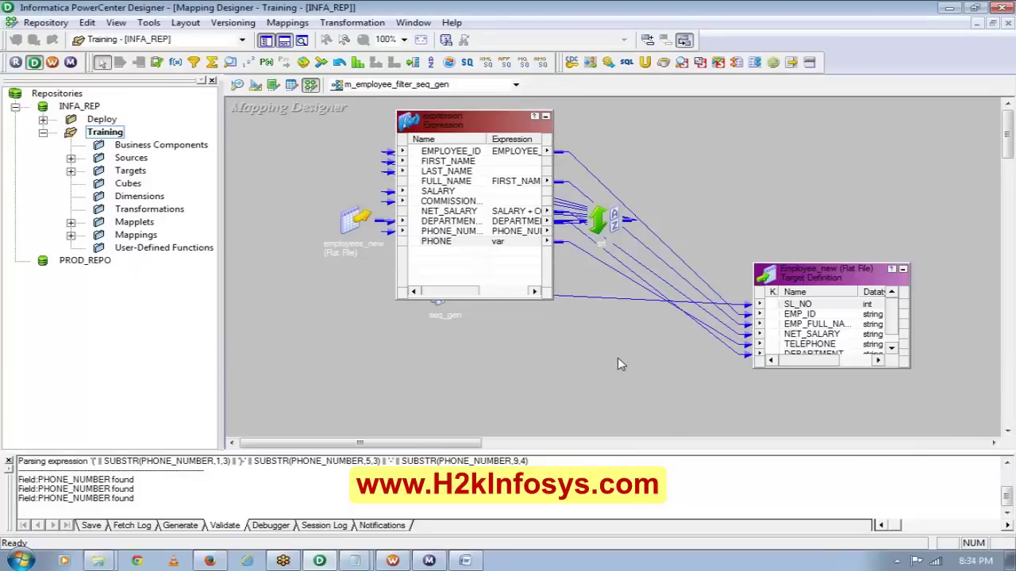
{"action": "left_click", "coordinate": [544, 119]}
{"action": "left_click", "coordinate": [545, 119]}
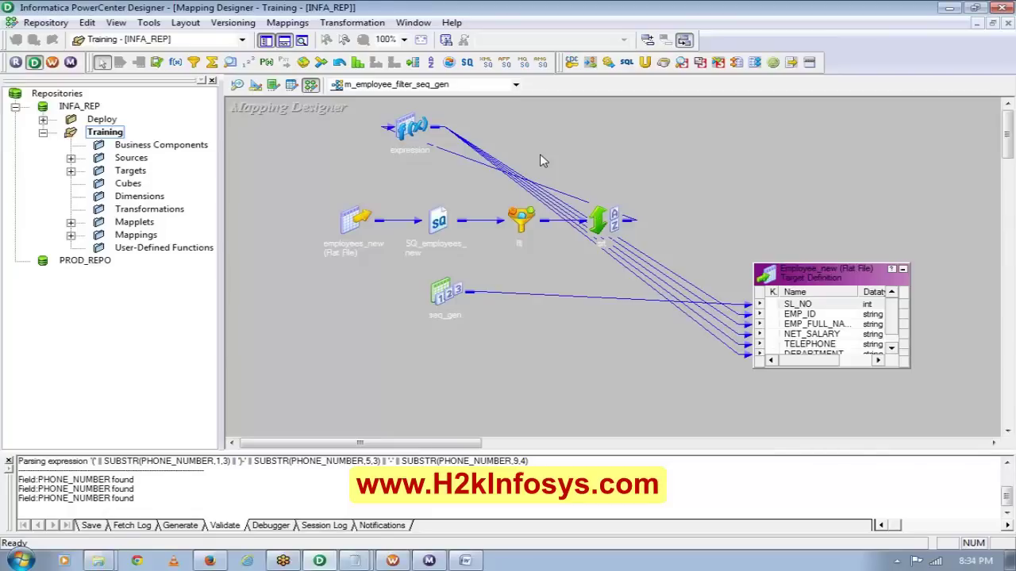
{"action": "right_click", "coordinate": [564, 152]}
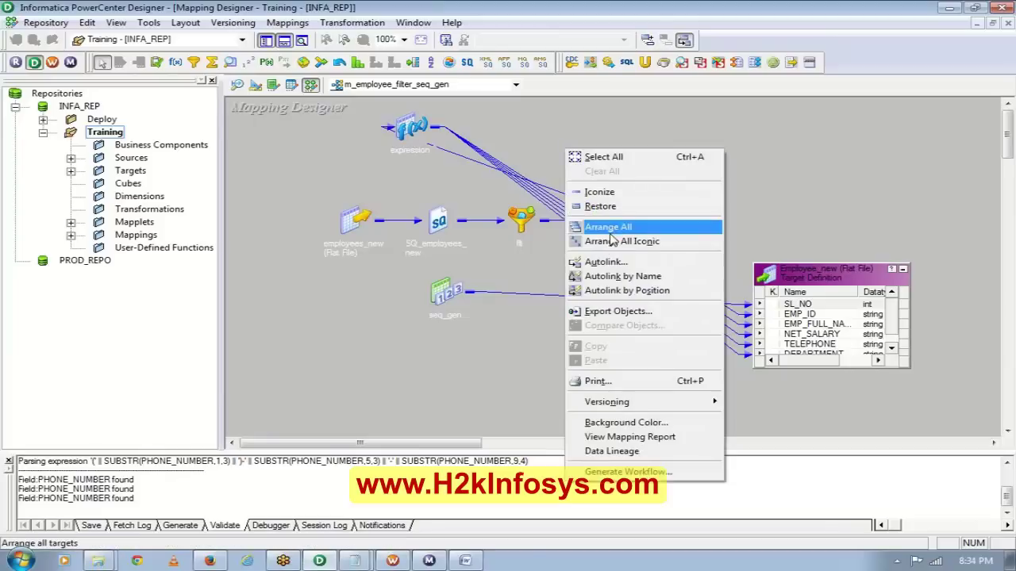
{"action": "left_click", "coordinate": [612, 241]}
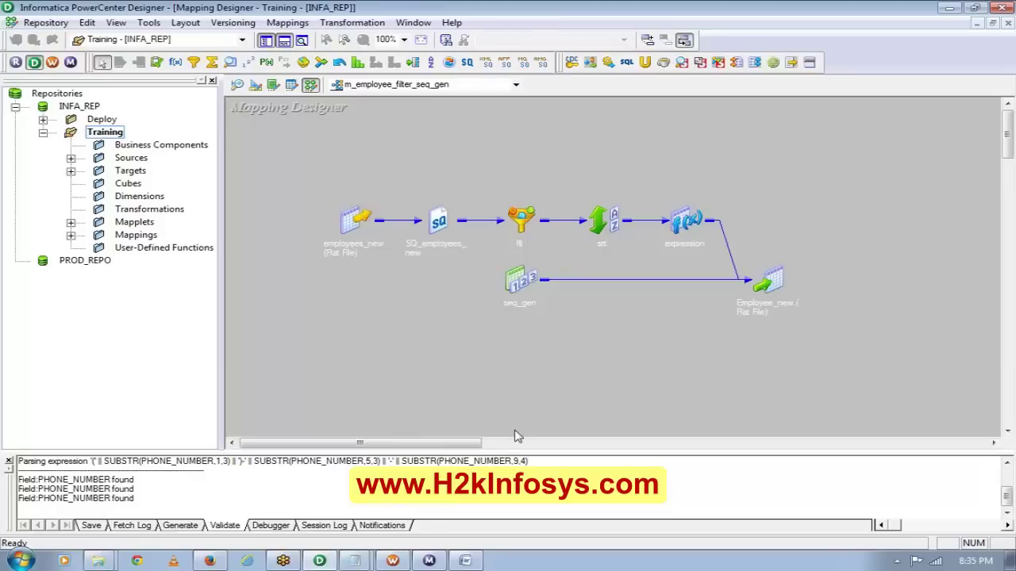
Bring the Notepad window with the counter logic forward and highlight count=count +1 in the condition.
{"action": "left_click", "coordinate": [362, 561]}
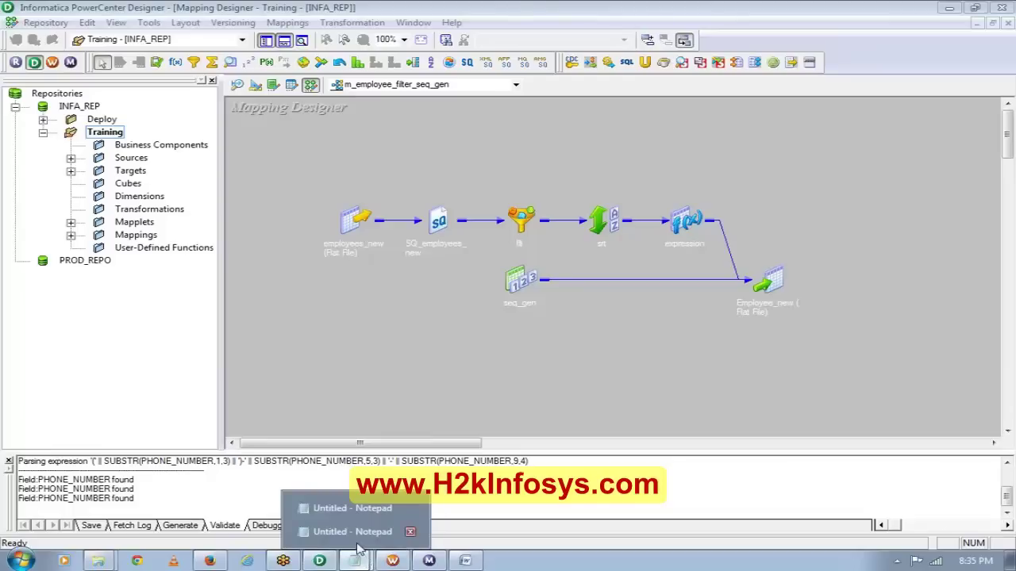
{"action": "left_click", "coordinate": [353, 534]}
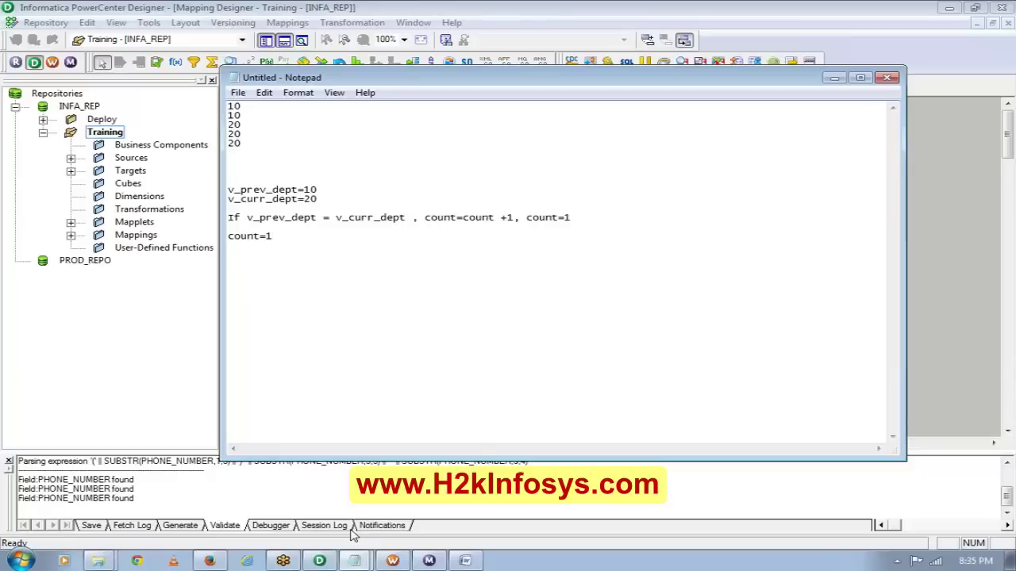
{"action": "left_click_drag", "start_coordinate": [425, 218], "coordinate": [514, 217]}
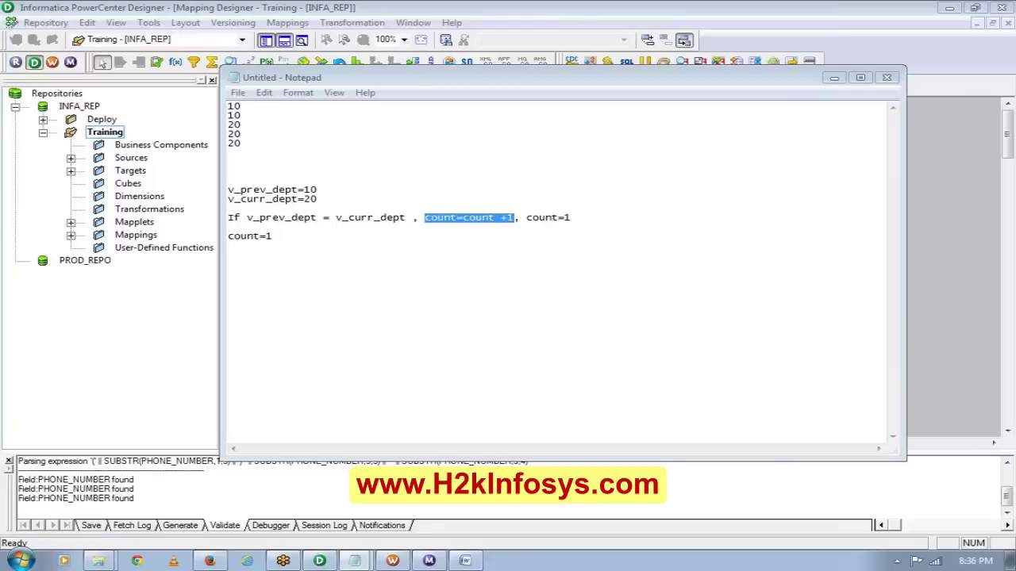
Switch to the Informatica Assignments_1 document in Word and examine each Sr. No. value in Assignment 3's sample rows.
{"action": "left_click", "coordinate": [465, 562]}
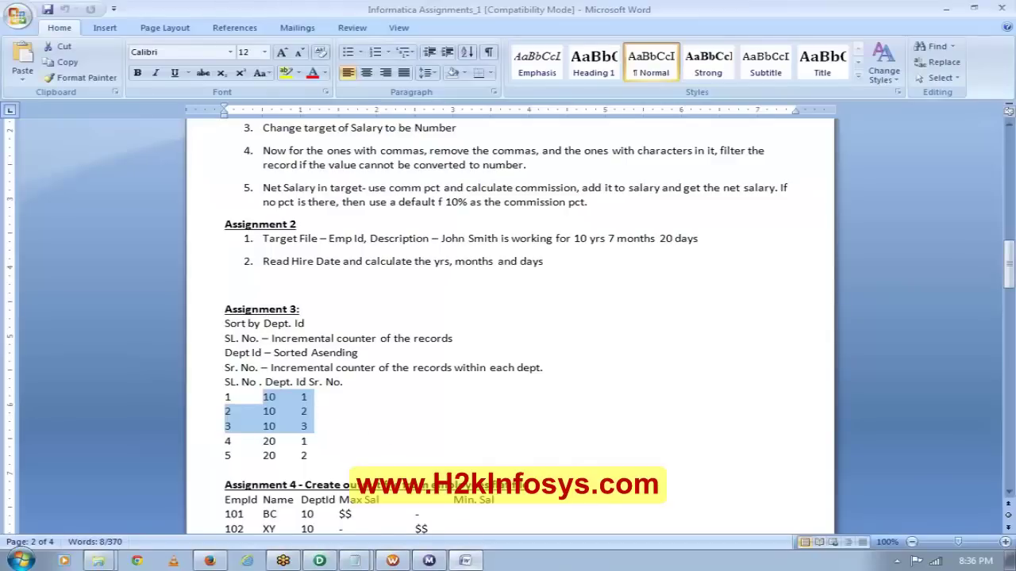
{"action": "left_click", "coordinate": [307, 397]}
{"action": "double_click", "coordinate": [303, 397]}
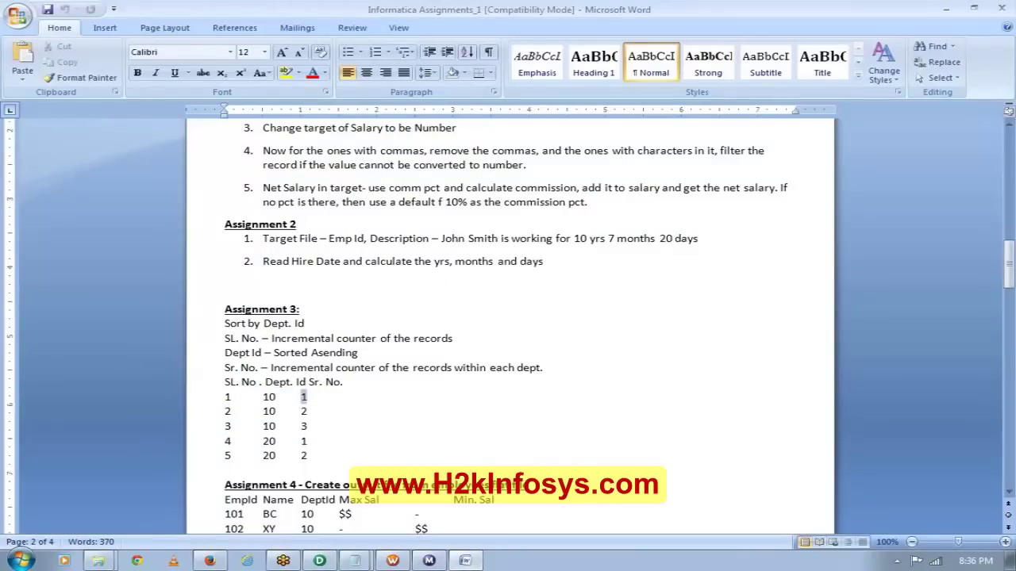
{"action": "double_click", "coordinate": [303, 411]}
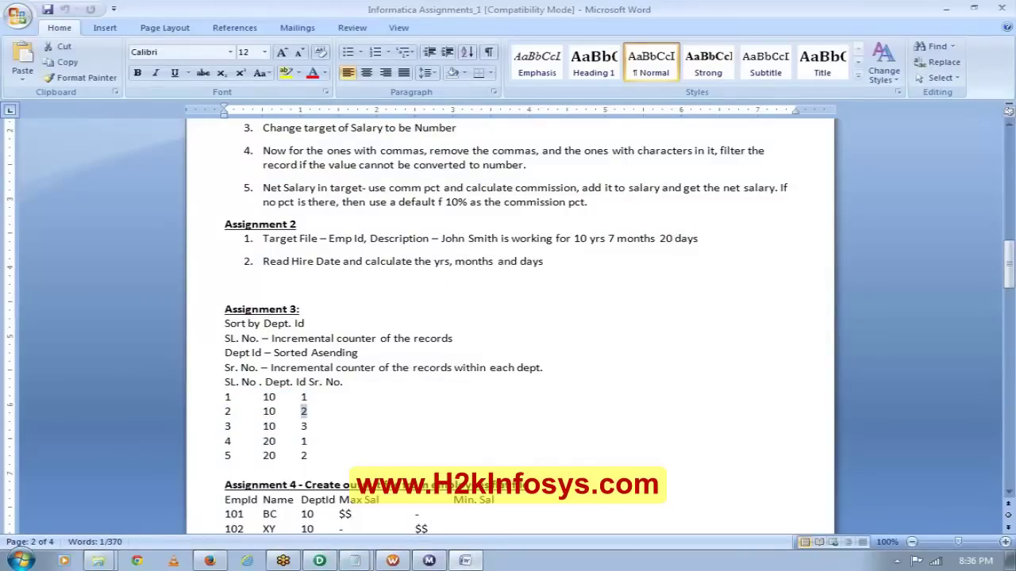
{"action": "double_click", "coordinate": [304, 427]}
{"action": "double_click", "coordinate": [303, 442]}
{"action": "double_click", "coordinate": [304, 455]}
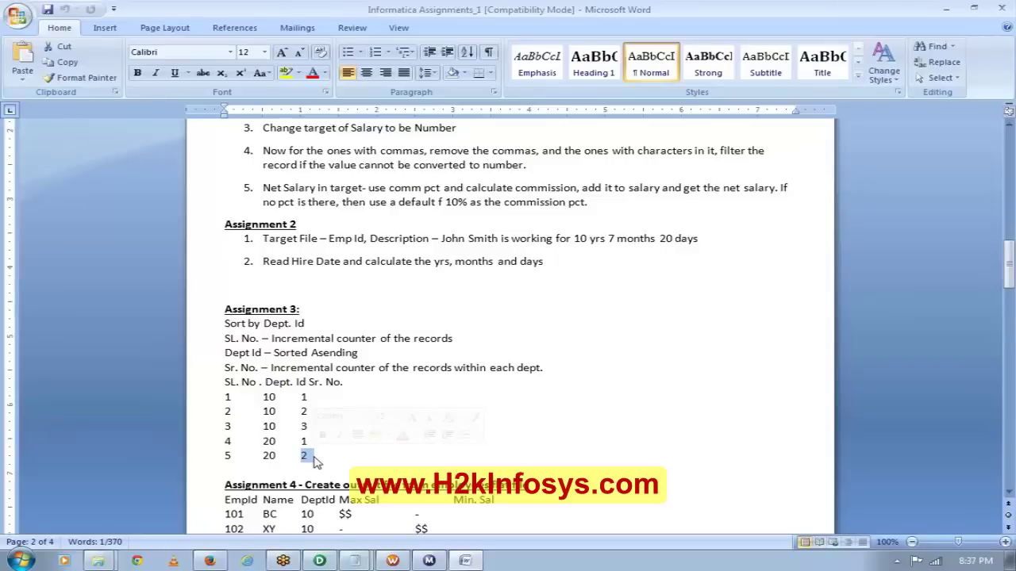
Switch back to Designer and close the output window below the mapping.
{"action": "left_click", "coordinate": [323, 563]}
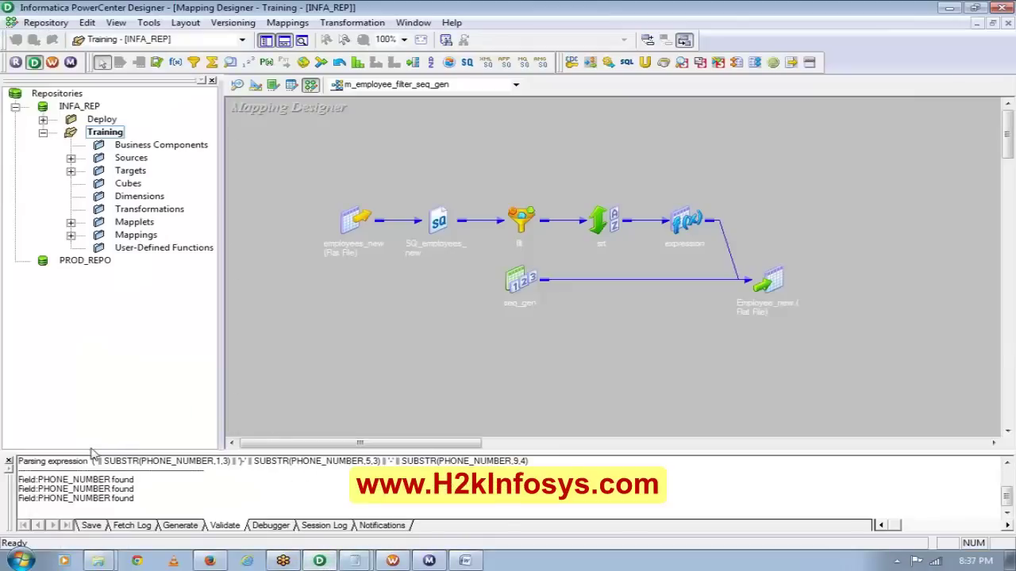
{"action": "left_click", "coordinate": [9, 461]}
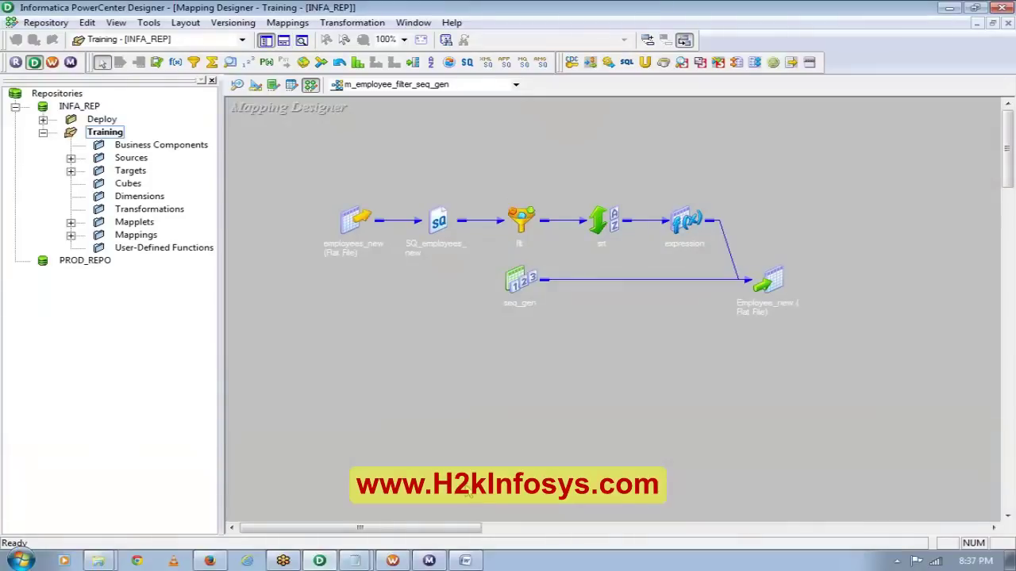
{"action": "left_click", "coordinate": [110, 561]}
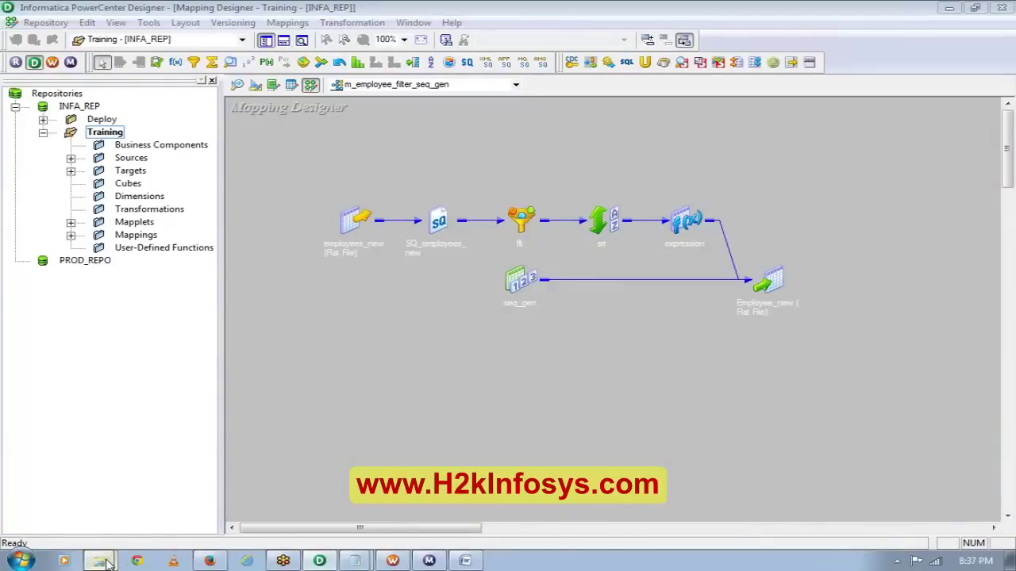
{"action": "left_click", "coordinate": [111, 530]}
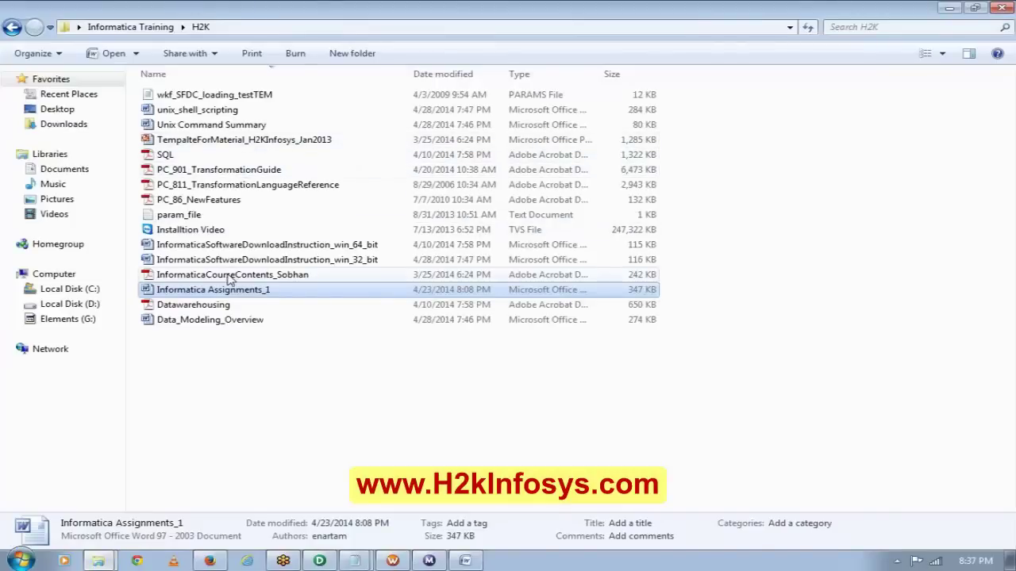
{"action": "left_click", "coordinate": [207, 325]}
{"action": "double_click", "coordinate": [208, 320]}
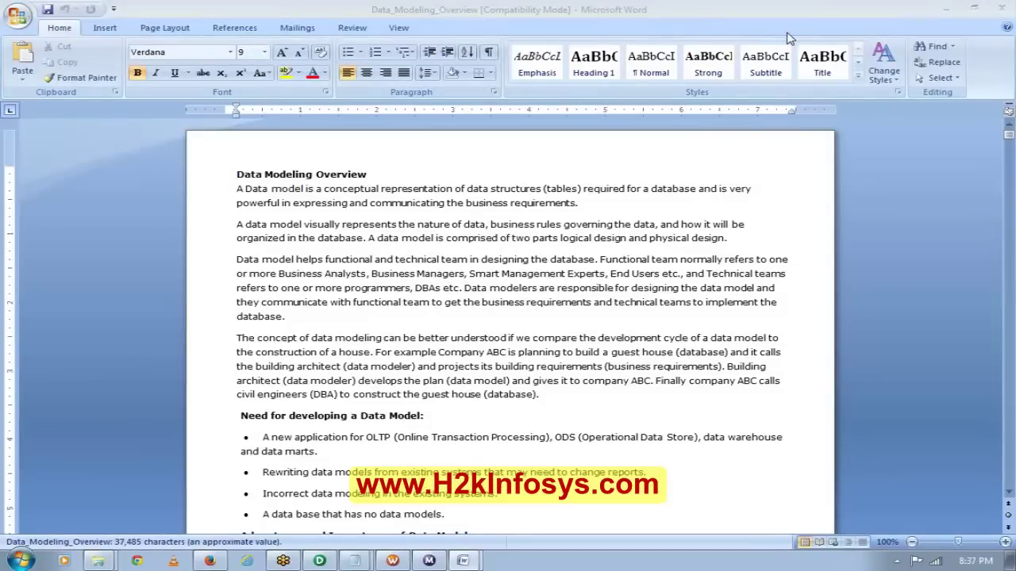
{"action": "left_click", "coordinate": [1002, 8]}
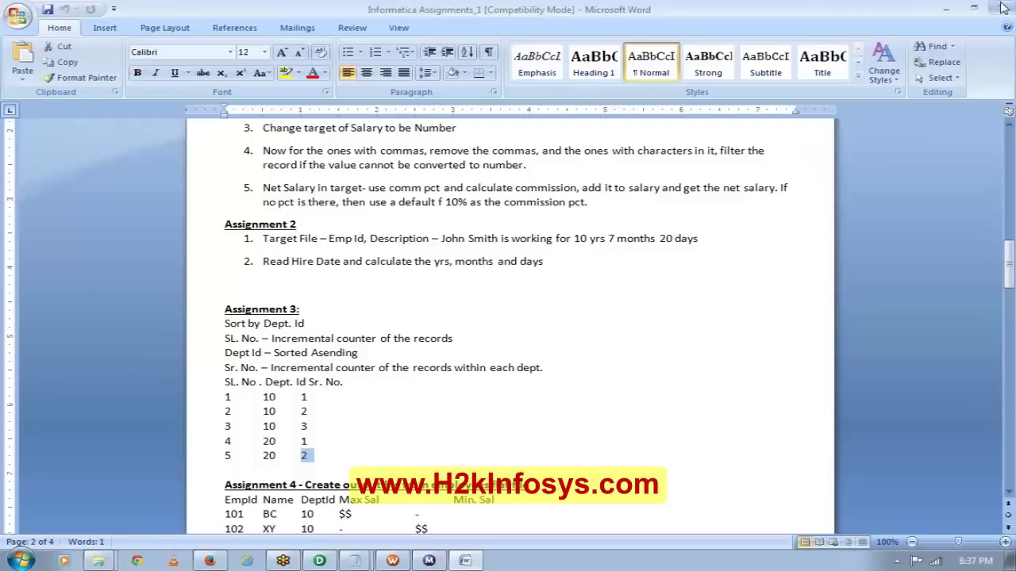
Switch to the H2K folder in Windows Explorer and open the Datawarehousing PDF in Adobe Reader.
{"action": "left_click", "coordinate": [97, 560]}
{"action": "left_click", "coordinate": [89, 532]}
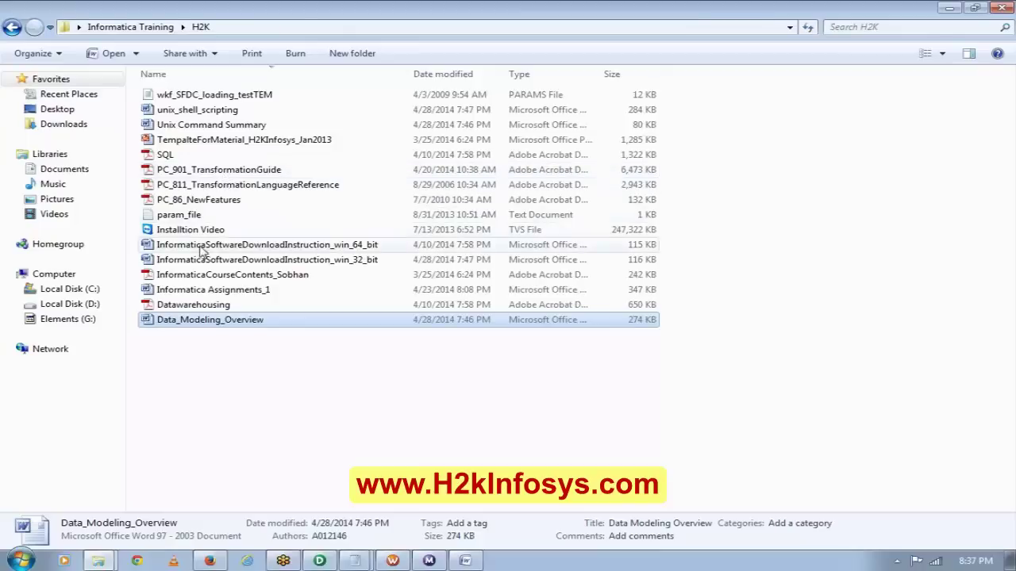
{"action": "left_click", "coordinate": [188, 308]}
{"action": "double_click", "coordinate": [189, 308]}
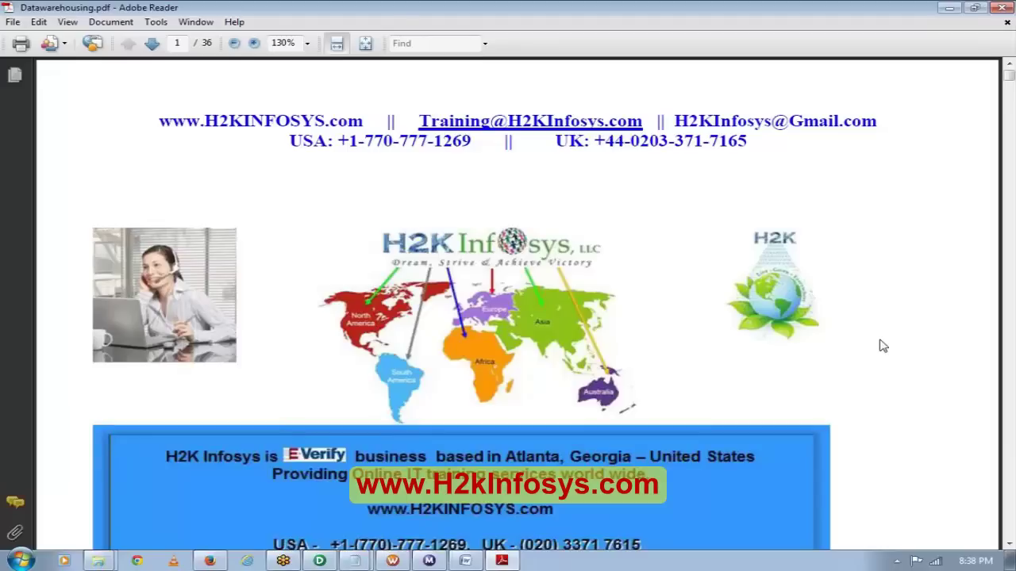
Examine the data warehouse definition, source and target data examples, architecture diagram, and the Data Warehouse & Data Mart section on page 4.
{"action": "scroll", "coordinate": [883, 346], "scroll_direction": "down", "scroll_amount": 10}
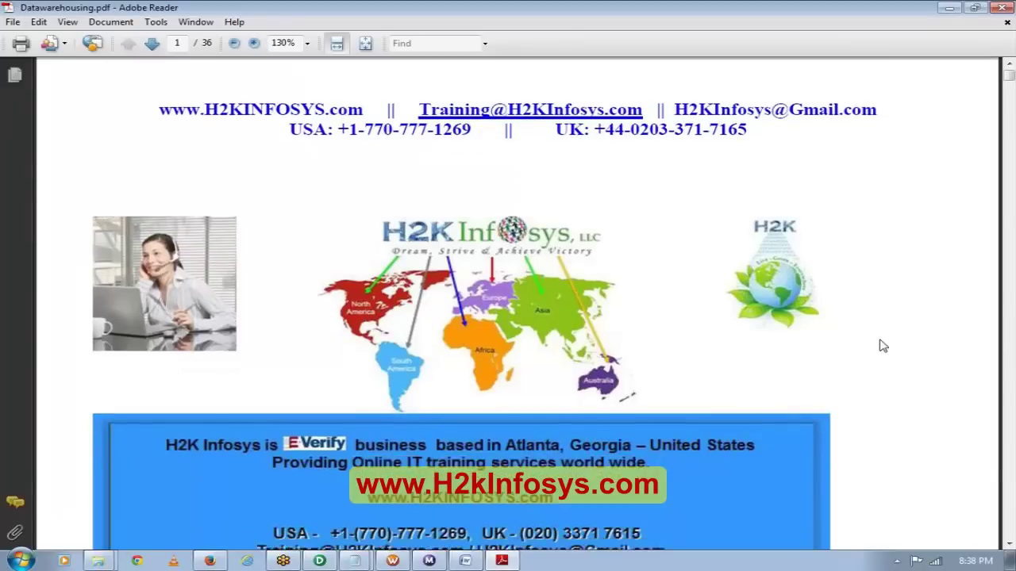
{"action": "scroll", "coordinate": [883, 346], "scroll_direction": "down", "scroll_amount": 12}
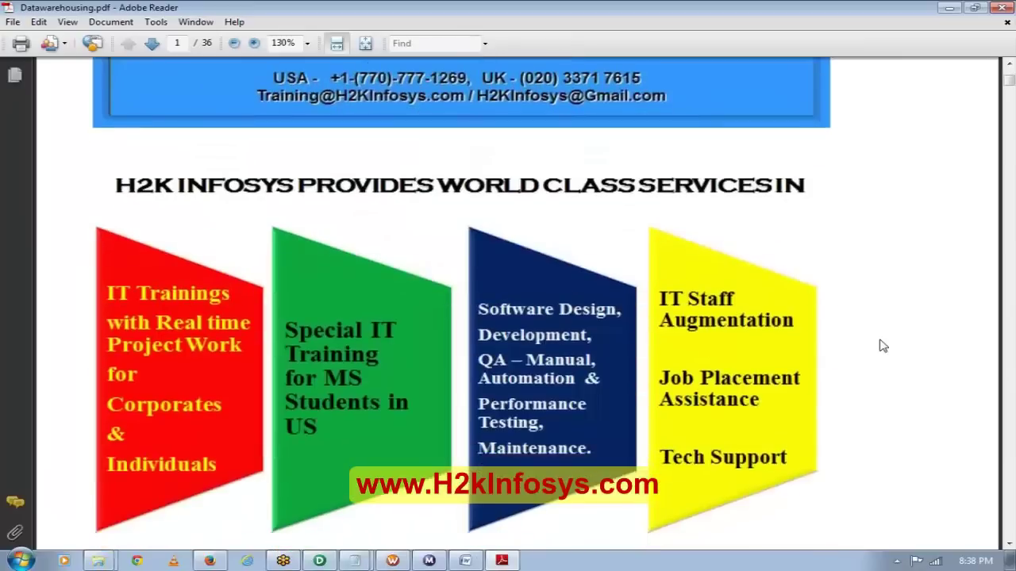
{"action": "scroll", "coordinate": [883, 346], "scroll_direction": "down", "scroll_amount": 7}
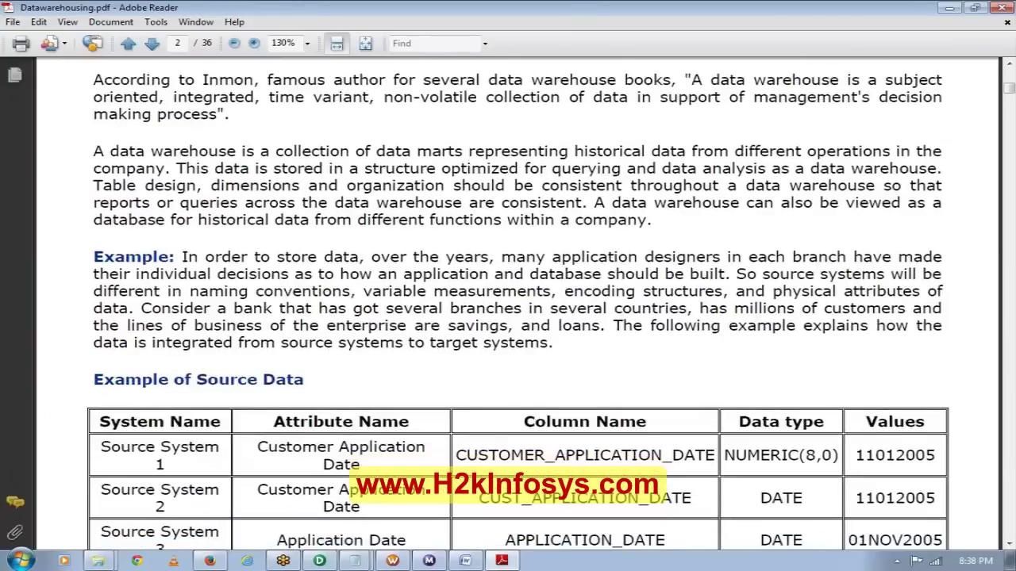
{"action": "scroll", "coordinate": [518, 305], "scroll_direction": "down", "scroll_amount": 10}
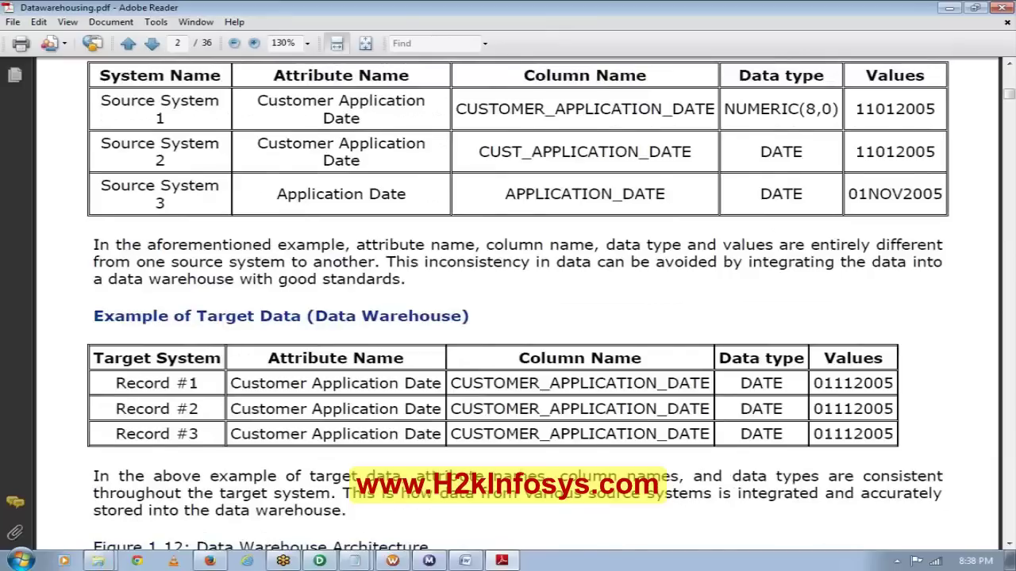
{"action": "scroll", "coordinate": [518, 305], "scroll_direction": "down", "scroll_amount": 9}
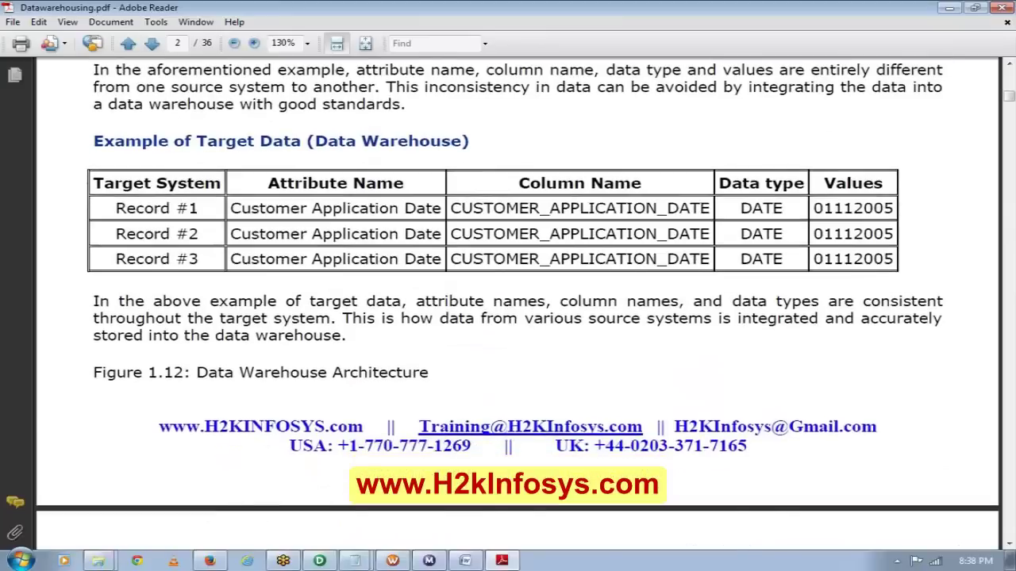
{"action": "scroll", "coordinate": [883, 346], "scroll_direction": "down", "scroll_amount": 16}
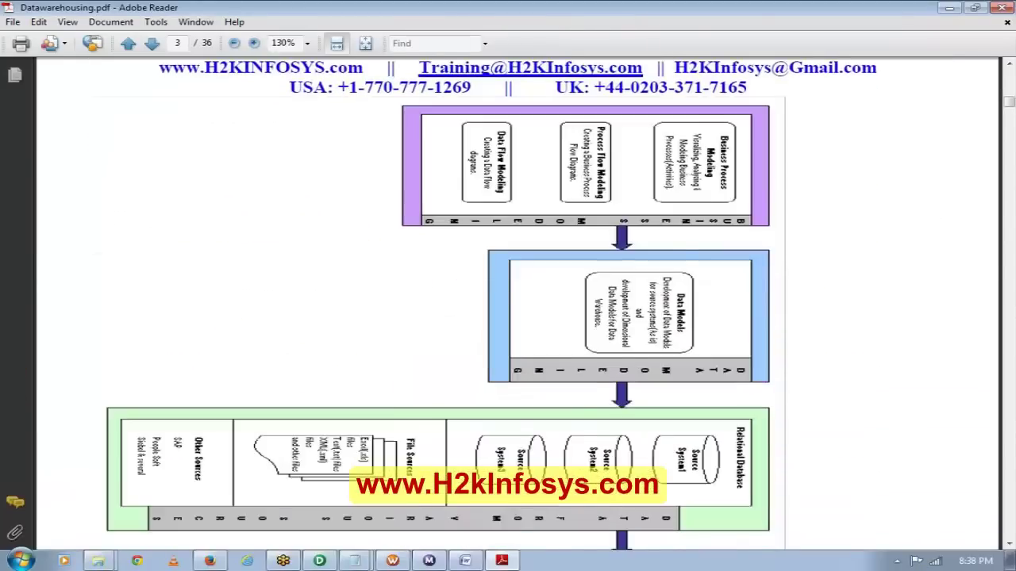
{"action": "scroll", "coordinate": [883, 346], "scroll_direction": "down", "scroll_amount": 8}
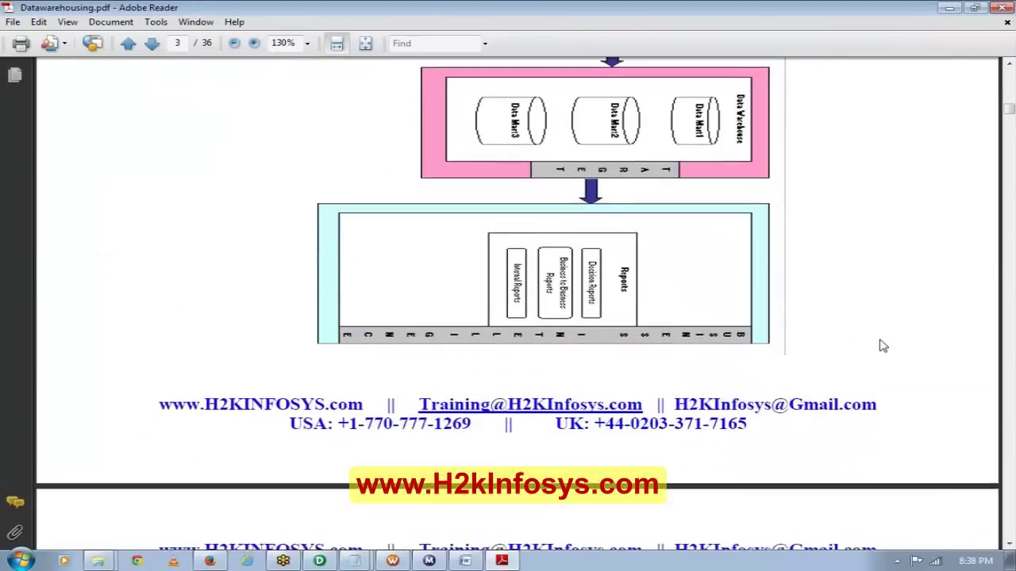
{"action": "scroll", "coordinate": [883, 347], "scroll_direction": "down", "scroll_amount": 5}
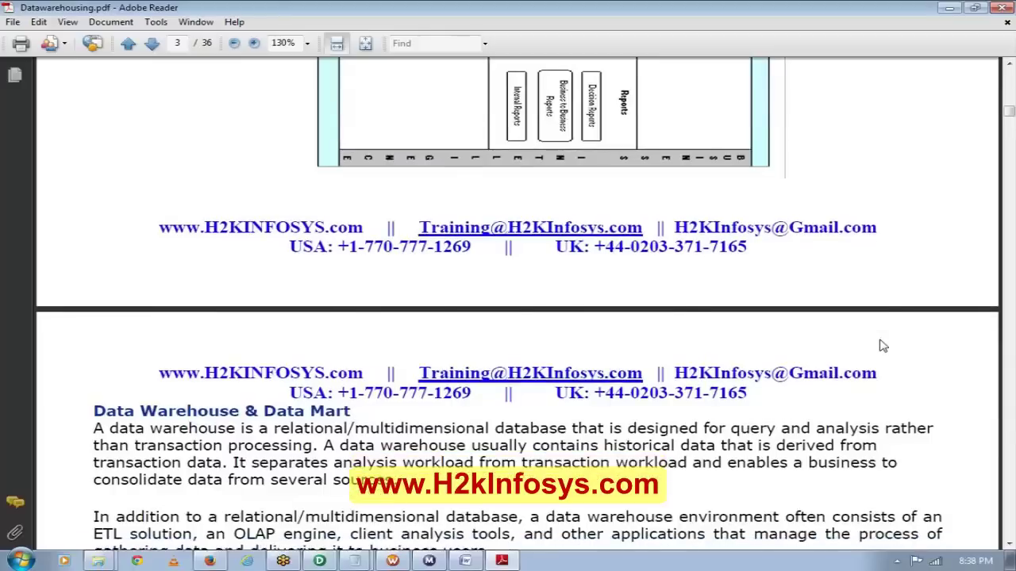
{"action": "scroll", "coordinate": [517, 304], "scroll_direction": "down", "scroll_amount": 4}
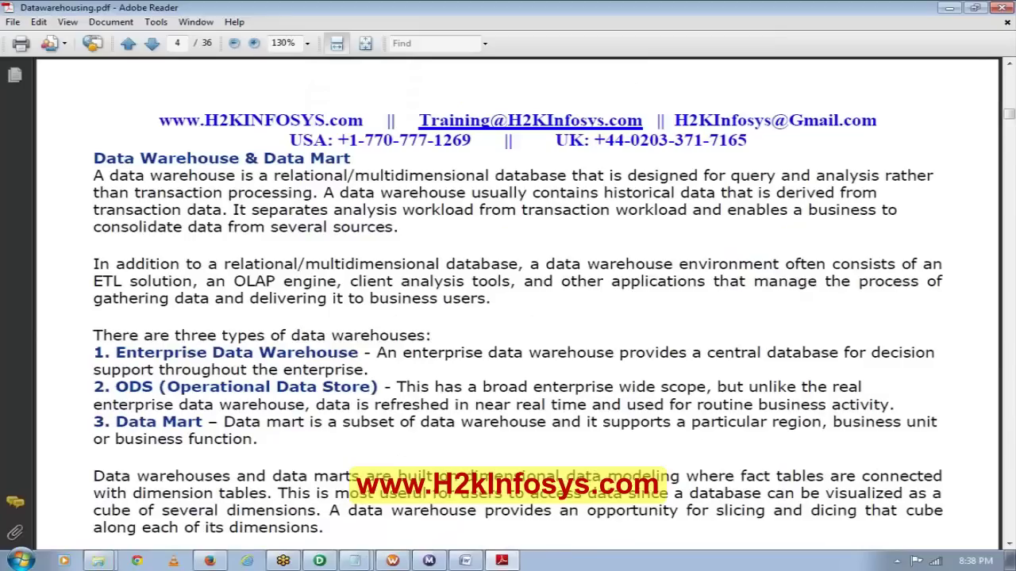
{"action": "scroll", "coordinate": [883, 346], "scroll_direction": "down", "scroll_amount": 2}
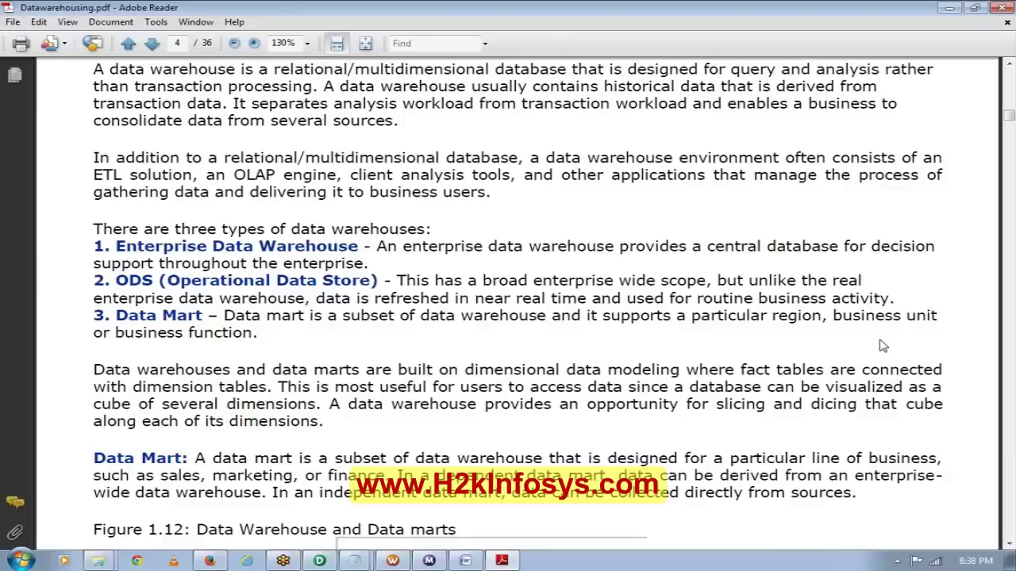
{"action": "scroll", "coordinate": [883, 346], "scroll_direction": "down", "scroll_amount": 1}
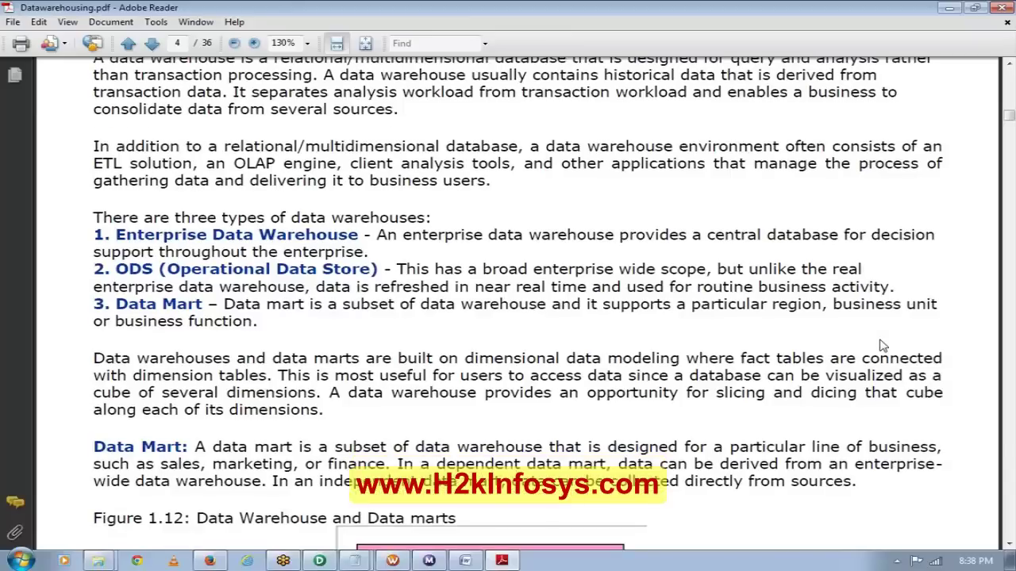
{"action": "scroll", "coordinate": [883, 346], "scroll_direction": "down", "scroll_amount": 7}
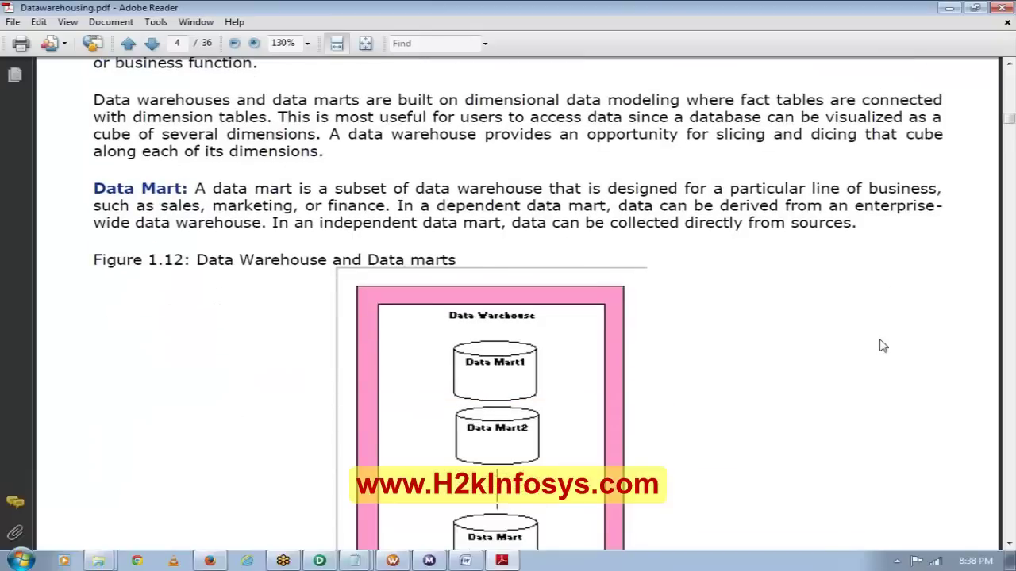